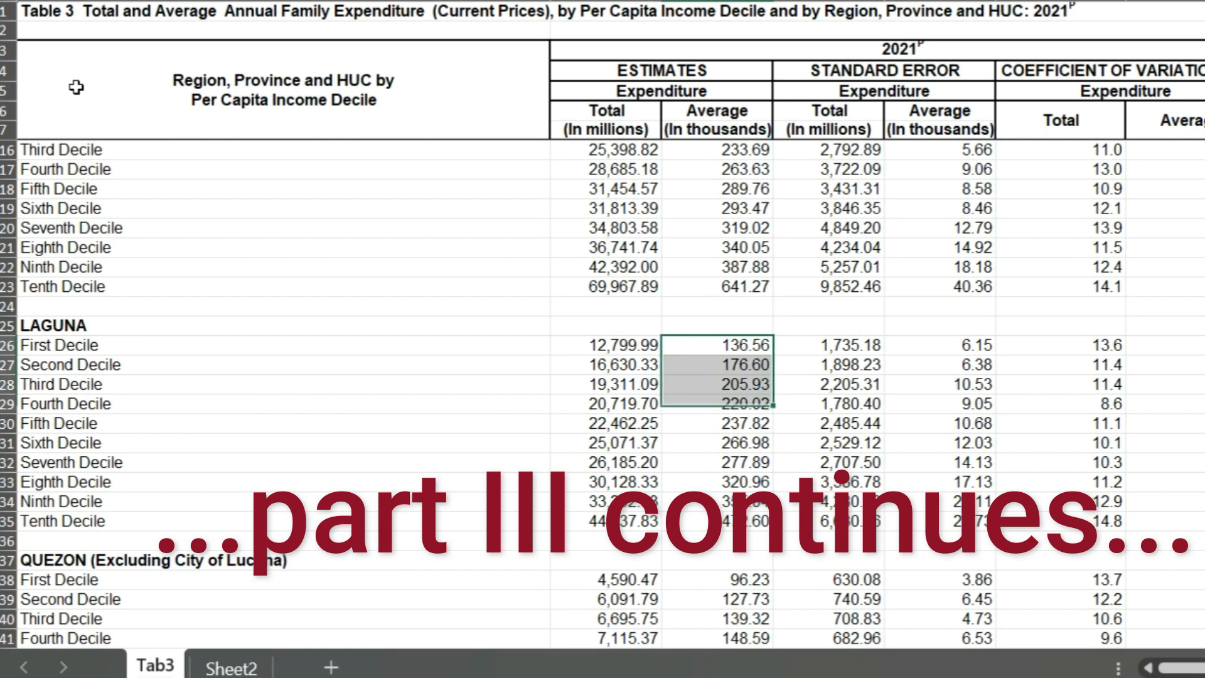
key(shift+Down)
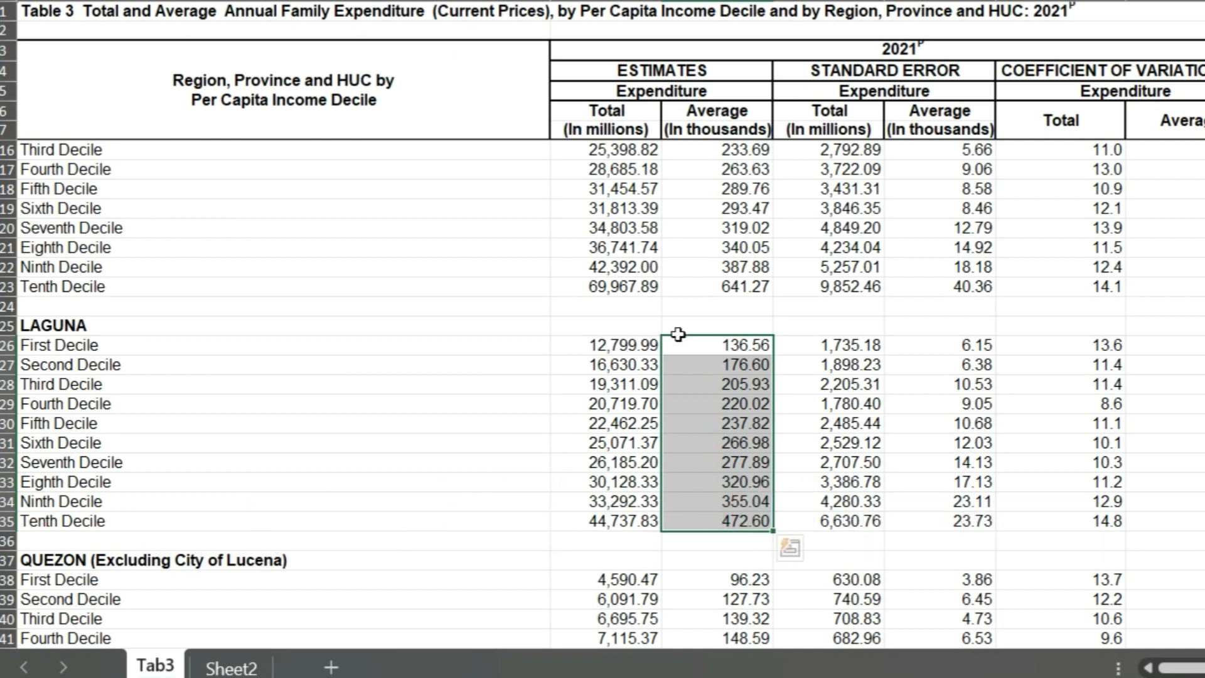
mouse_move(855, 677)
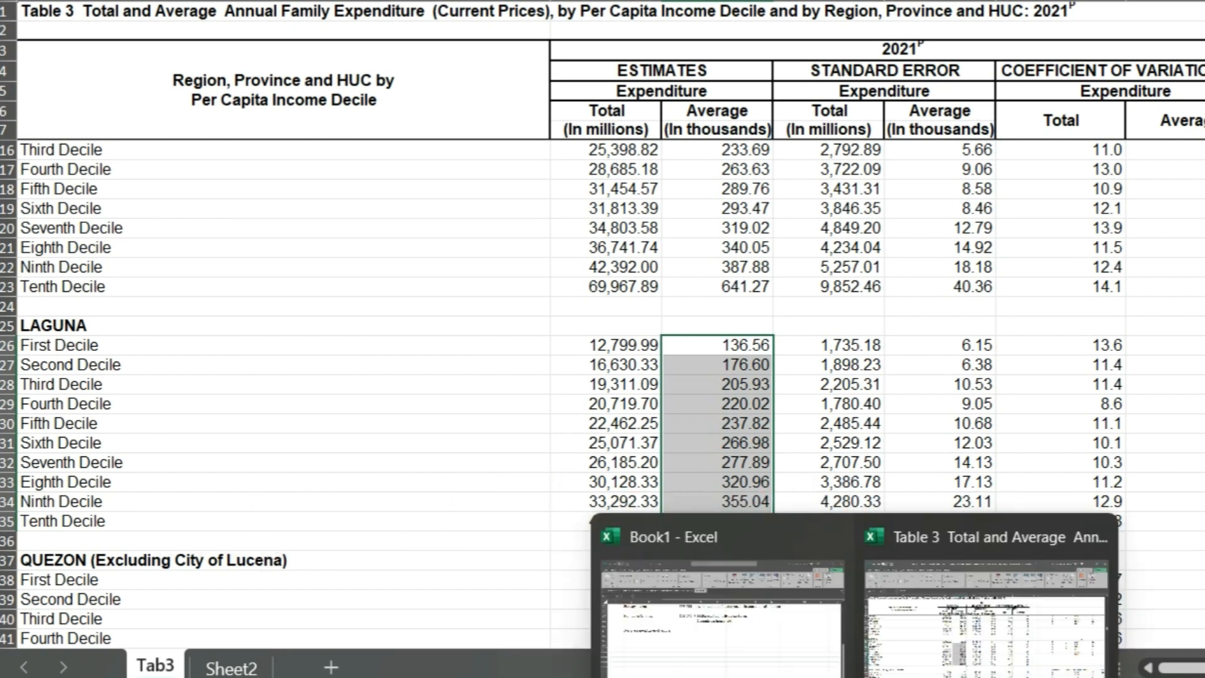
click(788, 646)
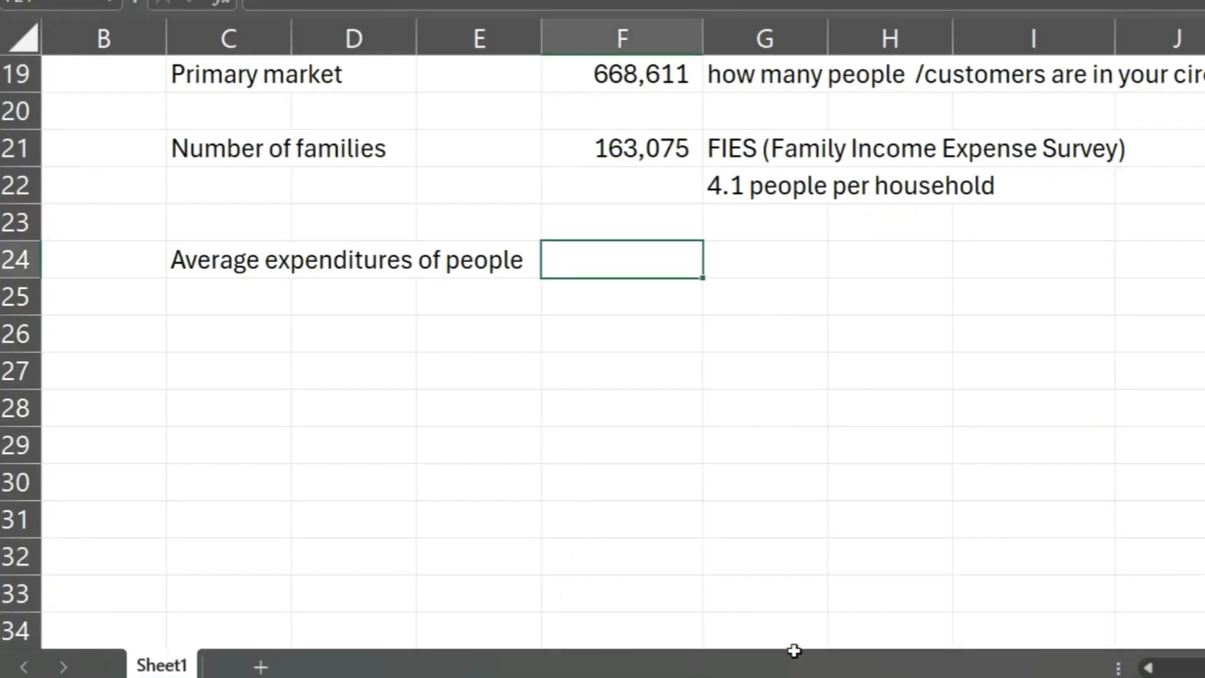
key(Left)
key(Right)
key(Right)
key(Left)
mouse_move(848, 676)
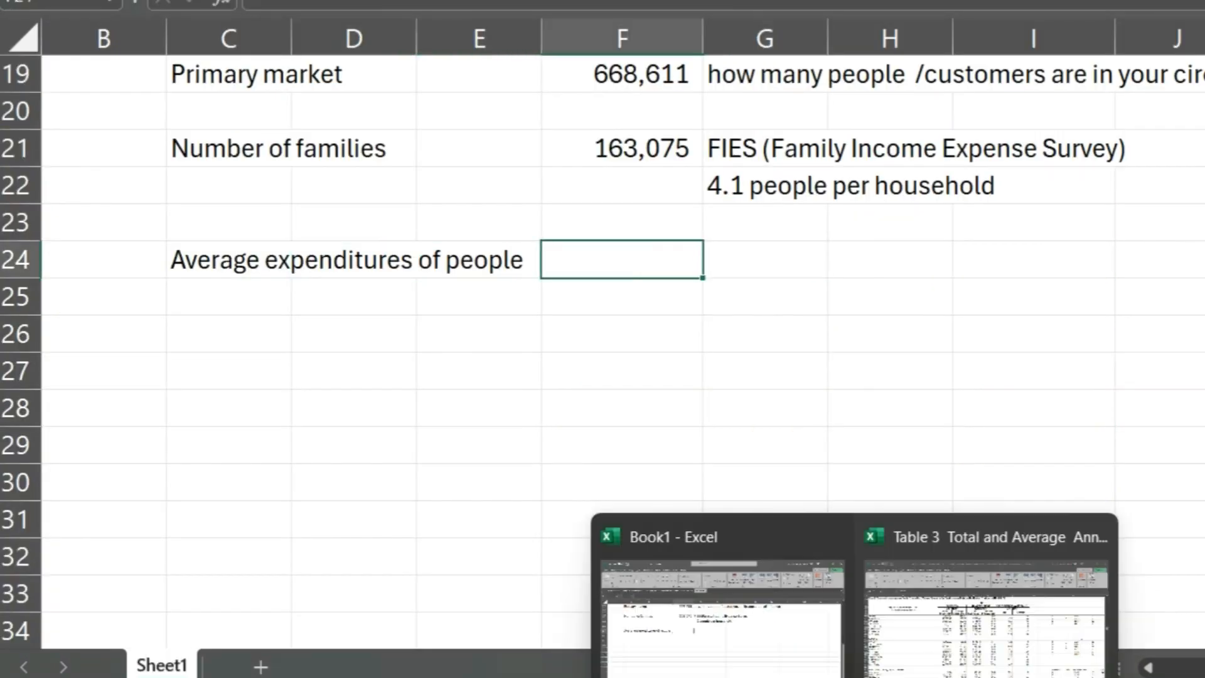
click(981, 649)
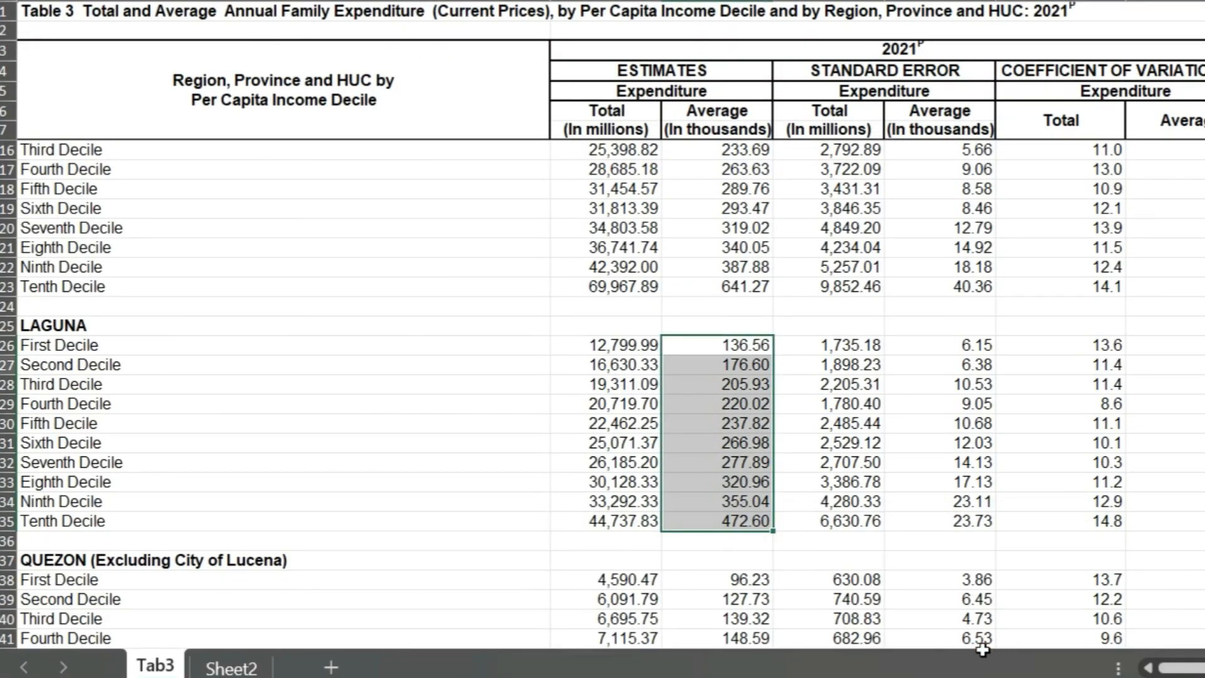
Step: Review the average family expenditure values for Laguna from the first to the tenth decile
key(Down)
key(Down)
key(Down)
key(Down)
key(Down)
key(Down)
key(Down)
key(Down)
key(Down)
key(Left)
key(Up)
key(Up)
key(Up)
key(Up)
key(Up)
key(Up)
key(Up)
key(Up)
key(Up)
Step: Copy the Laguna row labels from First Decile through Tenth Decile
key(Left)
key(Down)
key(Up)
key(shift+Down)
key(shift+Down)
key(shift+Down)
key(shift+Down)
key(shift+Down)
key(shift+Down)
key(shift+Down)
key(shift+Down)
key(shift+Down)
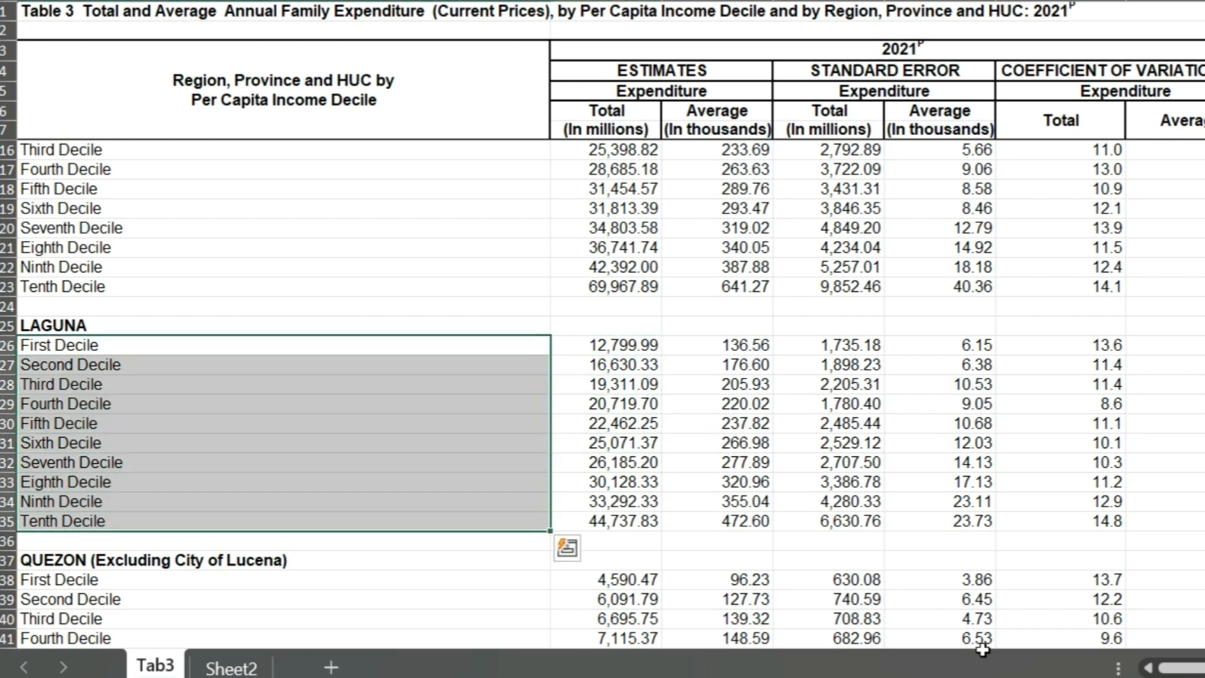
key(ctrl+c)
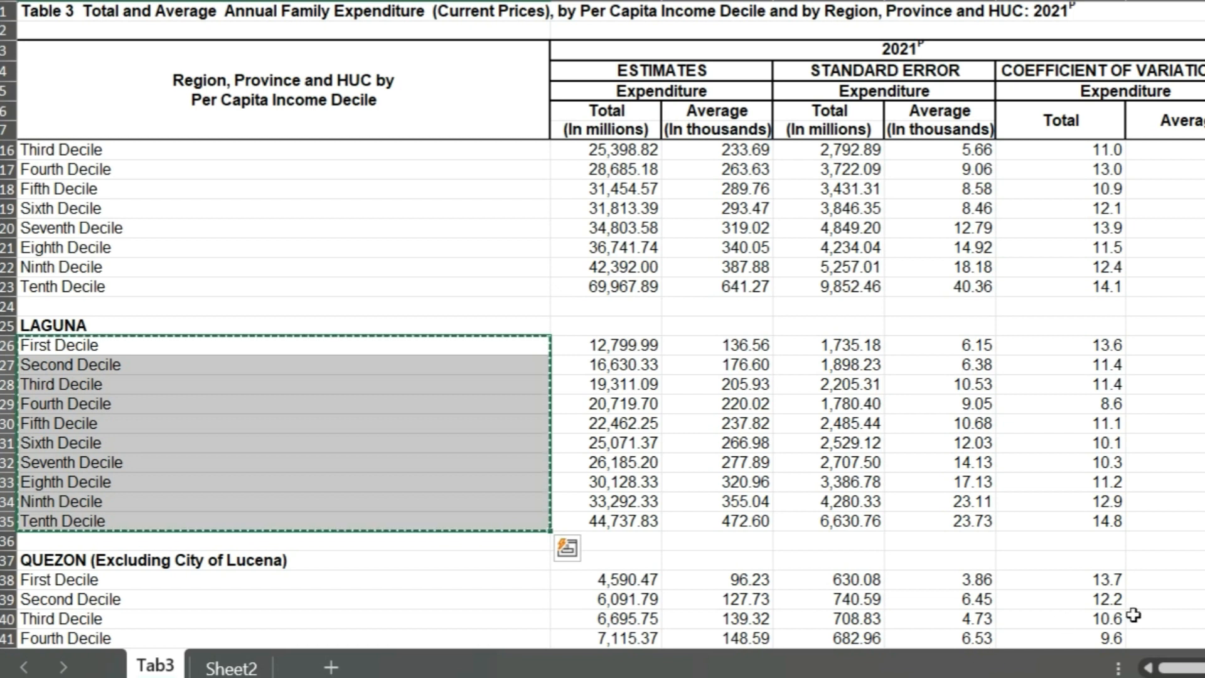
Step: Switch to the Book1 workbook and paste the decile labels starting at cell E25, below the average expenditures heading
mouse_move(854, 675)
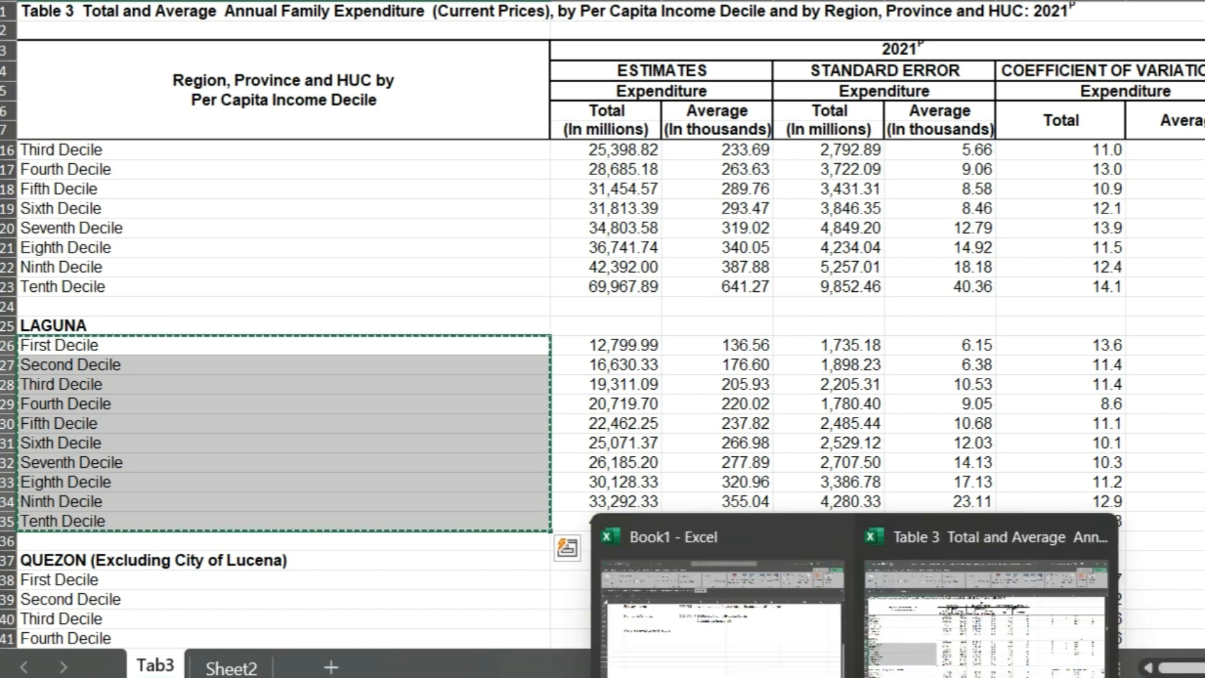
click(954, 649)
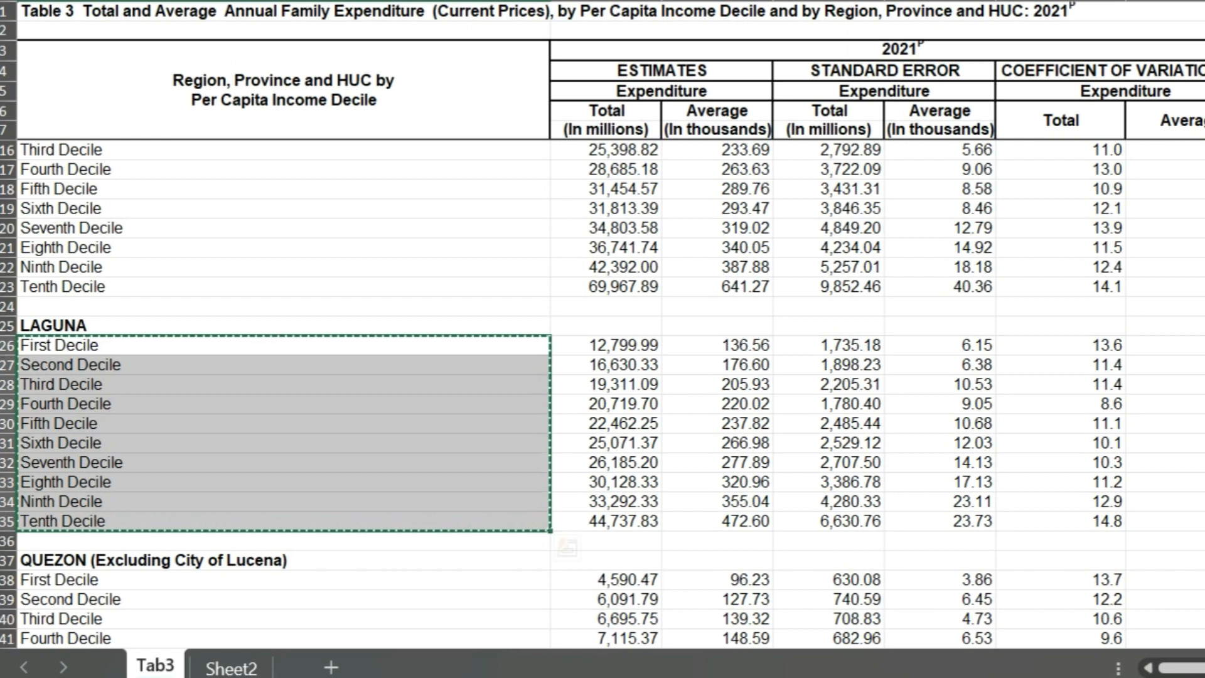
mouse_move(878, 676)
click(760, 636)
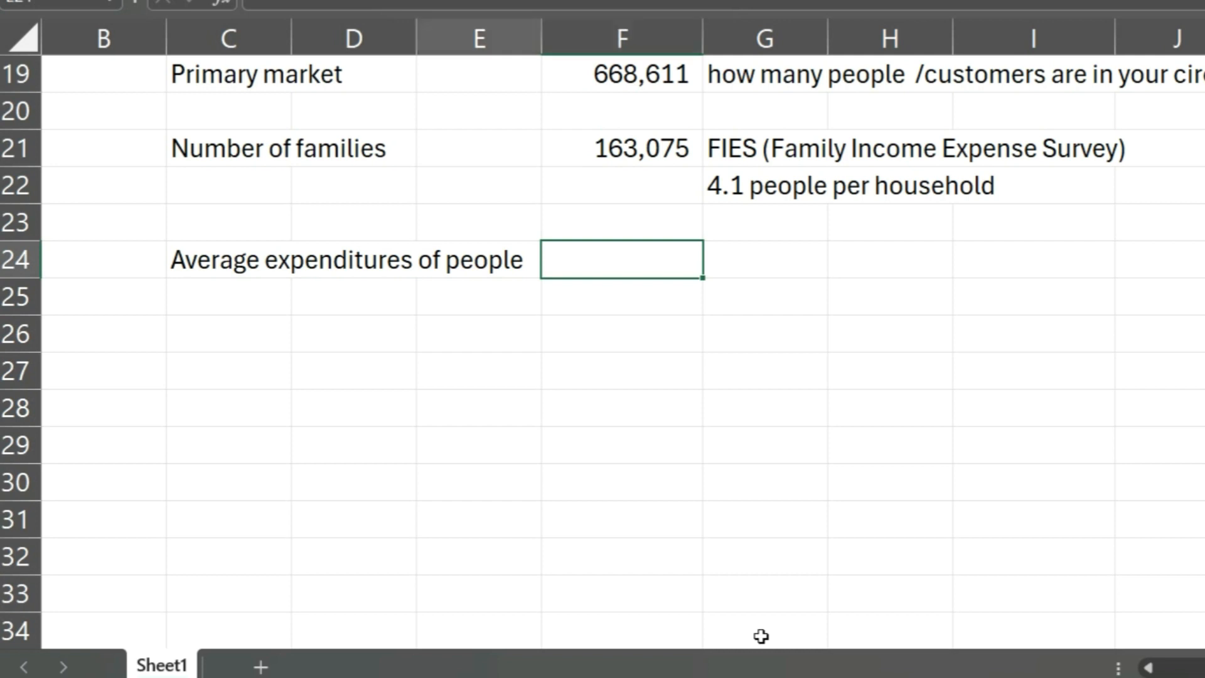
key(Left)
key(Down)
key(ctrl+v)
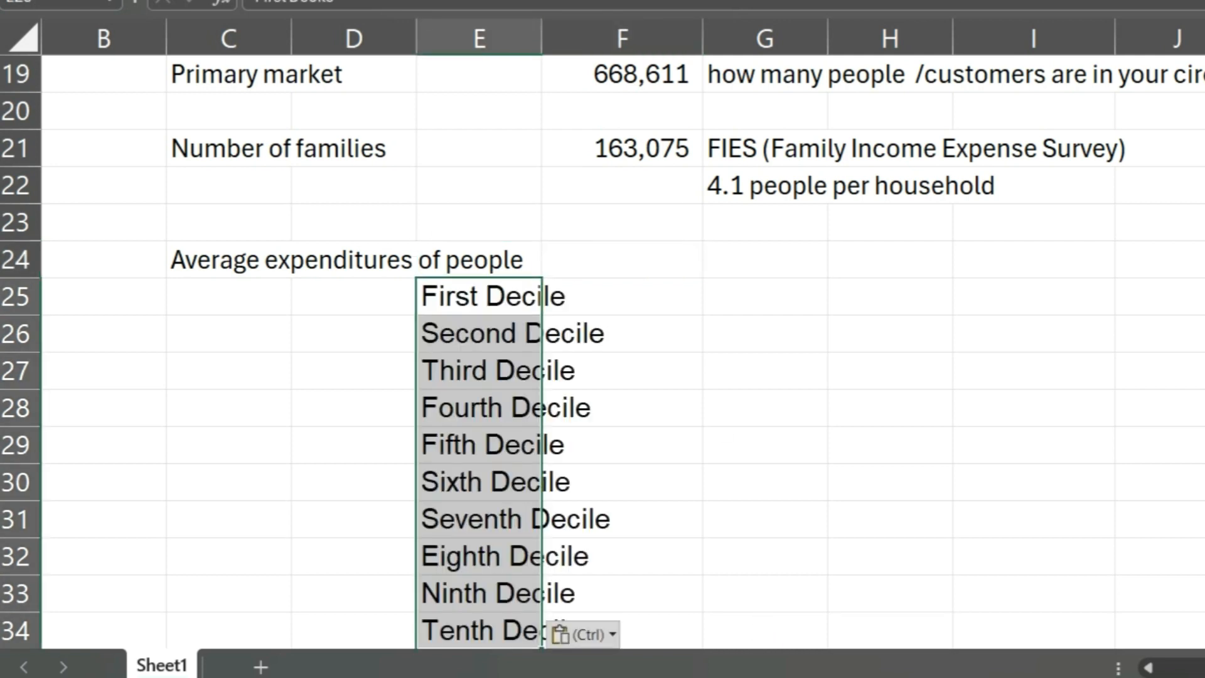
Step: Reduce the font size of the pasted decile labels by three increments
key(alt+h)
key(f)
key(k)
key(alt+h)
key(f)
key(k)
key(alt+h)
key(f)
key(k)
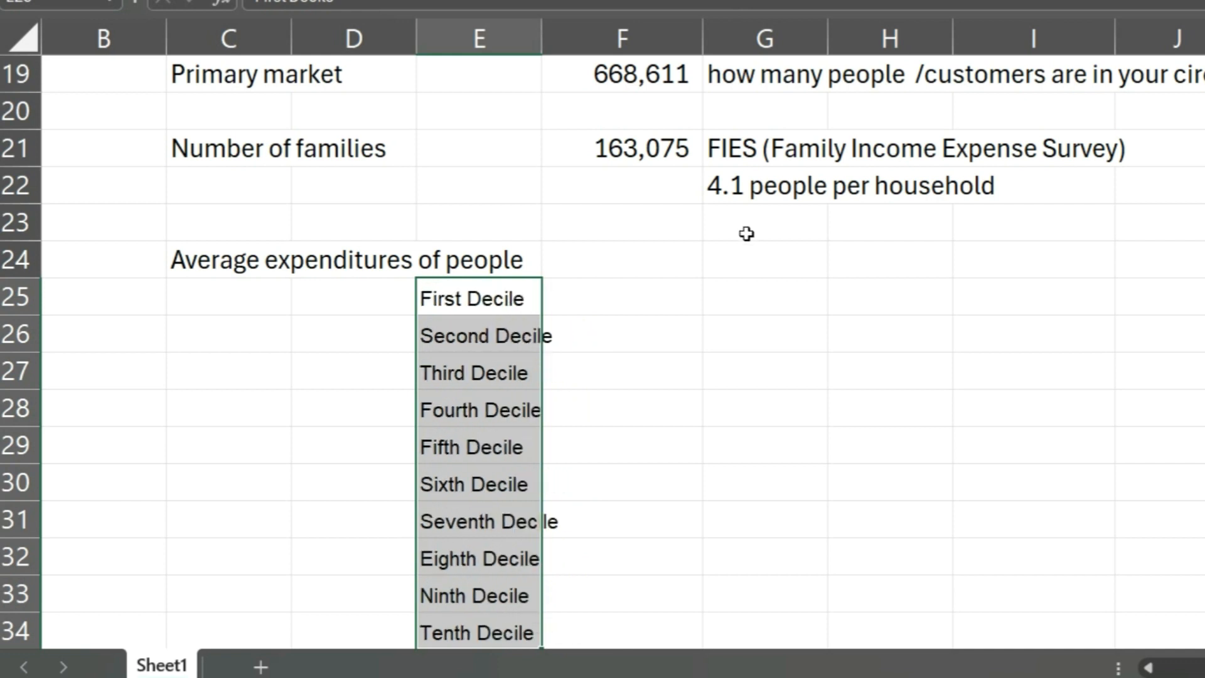
Step: Copy Laguna's ten average expenditure values from the Table 3 workbook into Book1 beside the decile labels, starting at F25
click(672, 298)
mouse_move(342, 664)
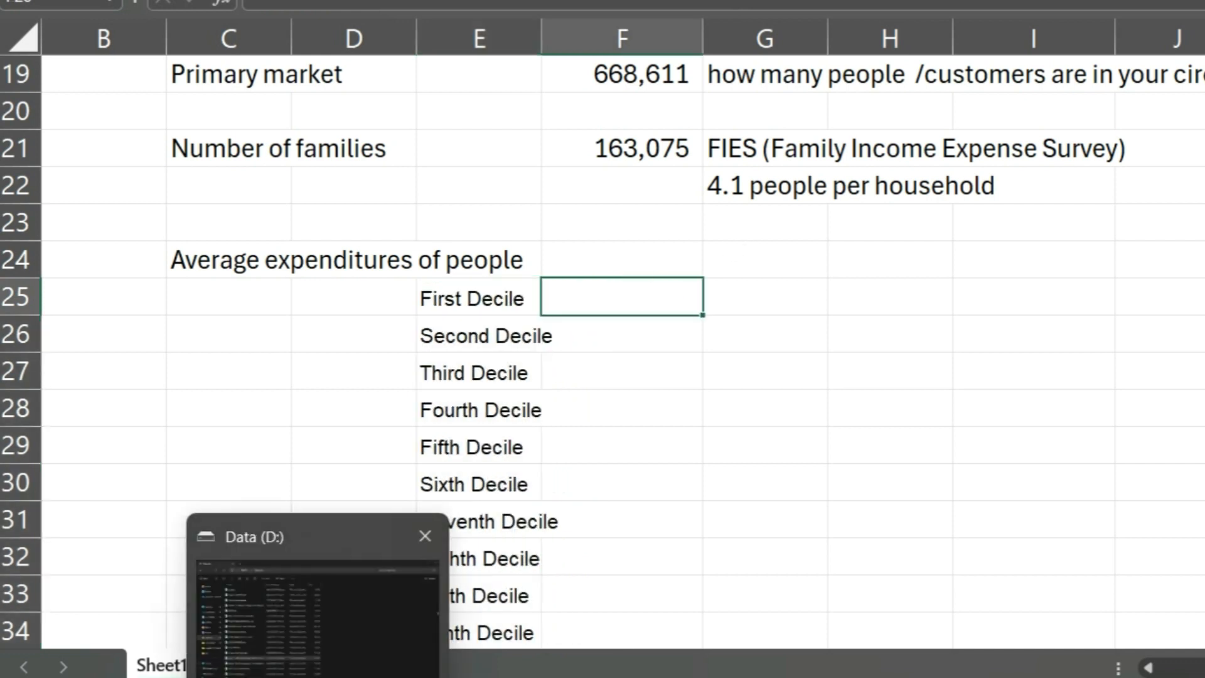
mouse_move(853, 665)
click(990, 629)
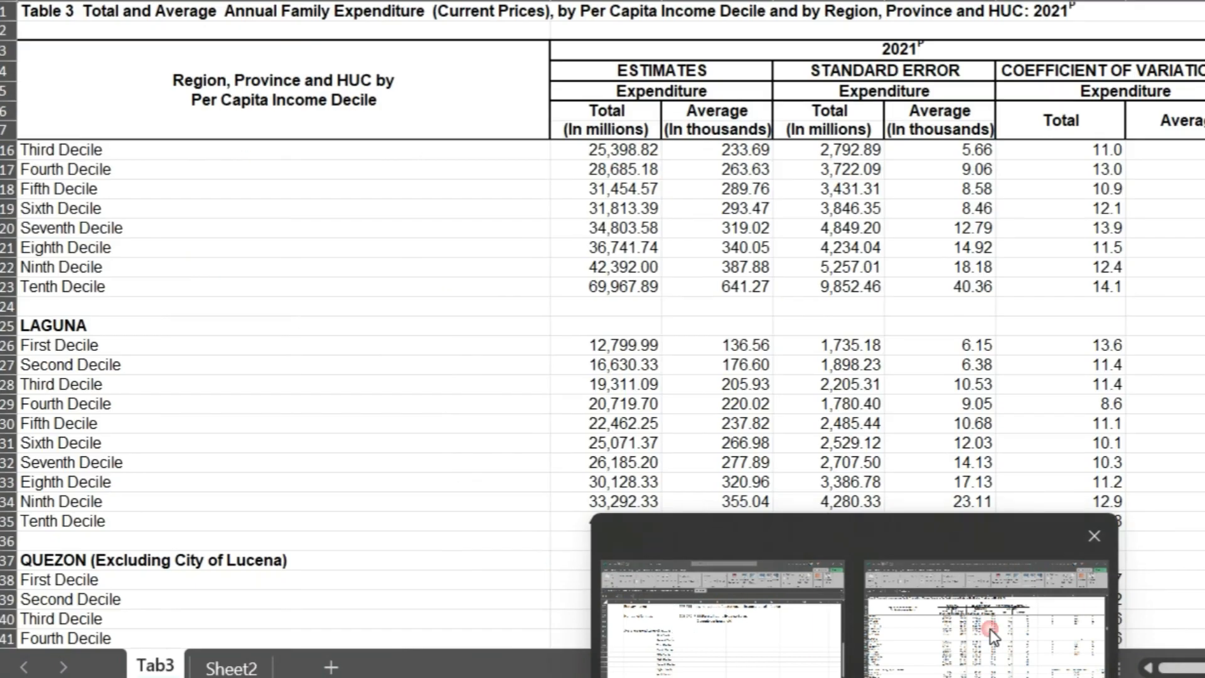
key(Right)
key(Right)
key(shift+Down)
key(shift+Down)
key(shift+Down)
key(shift+Down)
key(shift+Down)
key(shift+Down)
key(shift+Down)
key(shift+Down)
key(shift+Down)
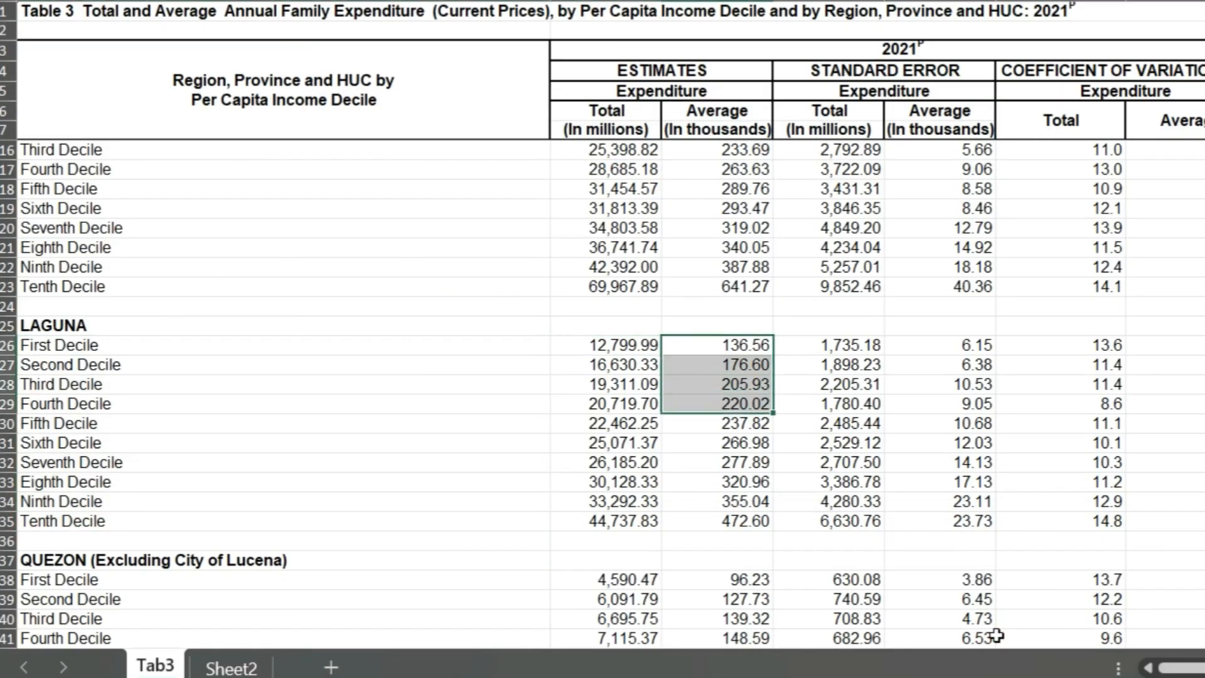
key(ctrl+c)
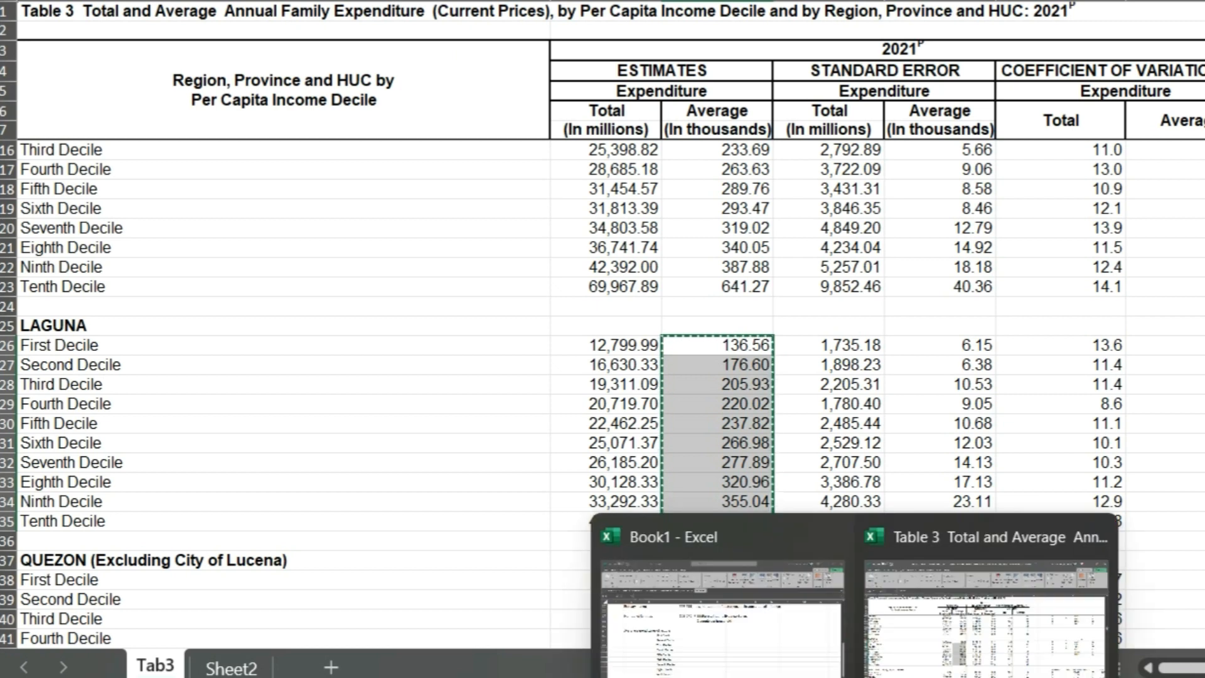
click(744, 610)
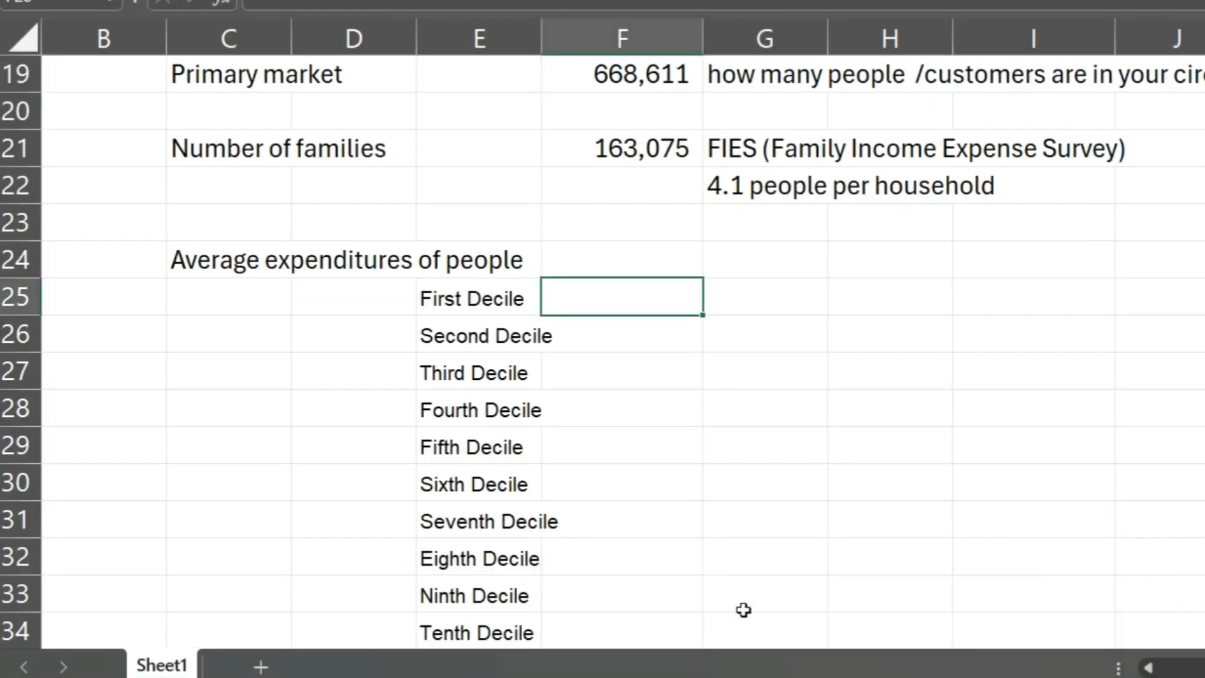
key(ctrl+v)
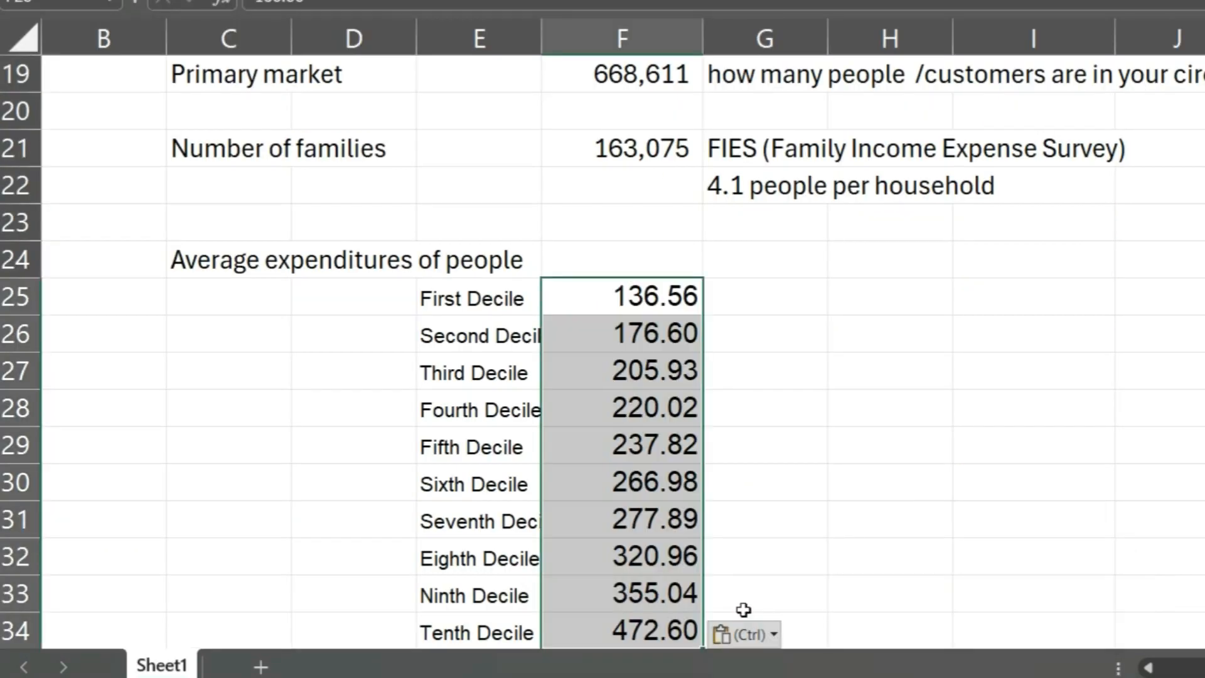
Step: Label the expenditure values "in 000s, Annual" in cell F24
click(627, 268)
double_click(627, 268)
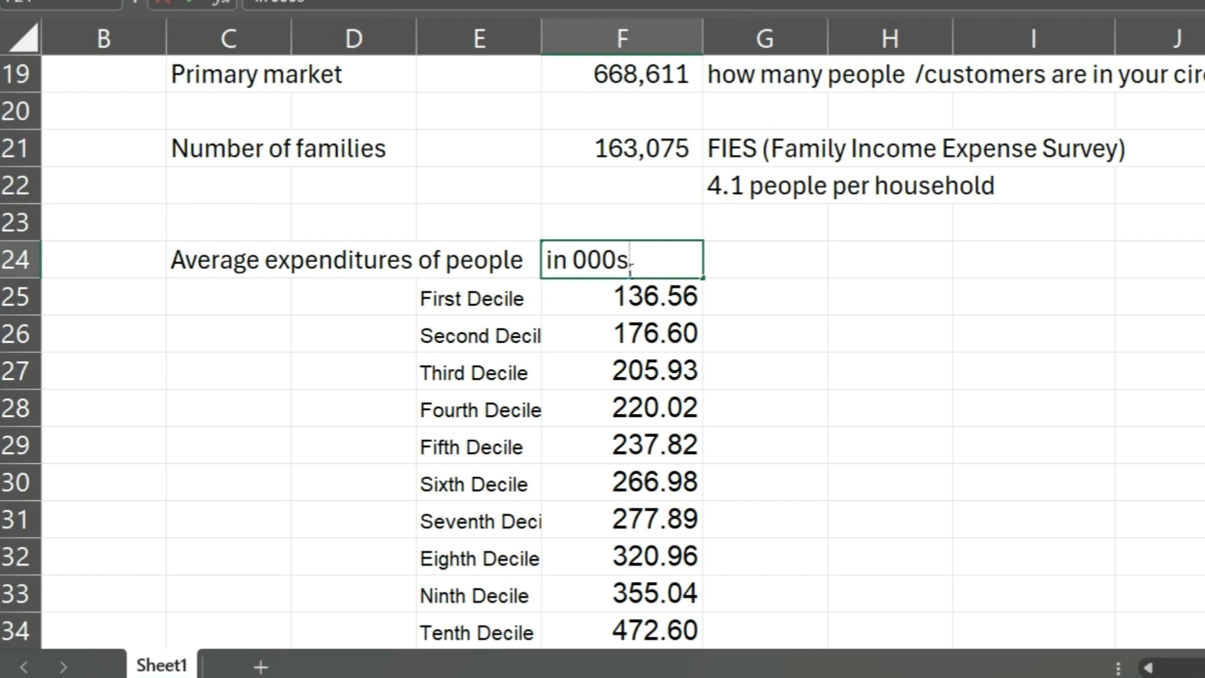
text(in 000s, Ann)
key(Return)
Step: Go through the decile expenditure values and highlight the whole range F25:F34 for review
key(Down)
key(Down)
key(Down)
key(Down)
key(Down)
key(Down)
key(Down)
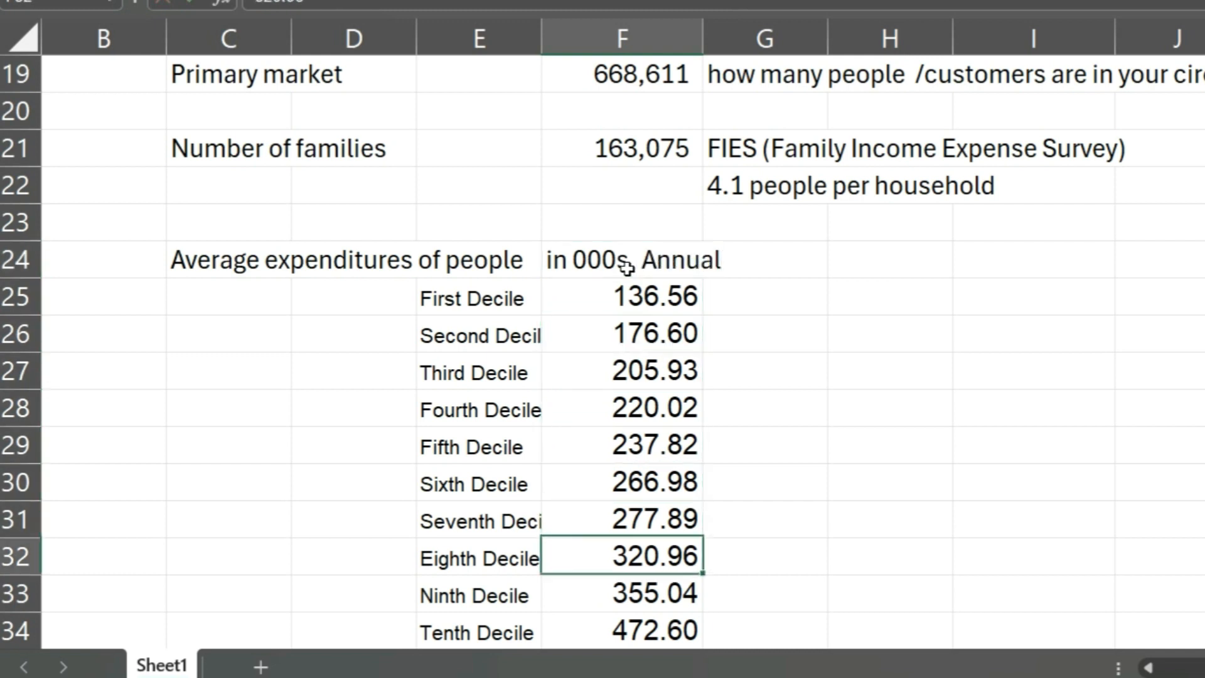
key(Down)
key(Down)
key(Down)
key(Up)
key(shift+Up)
key(shift+Up)
key(shift+Up)
key(shift+Up)
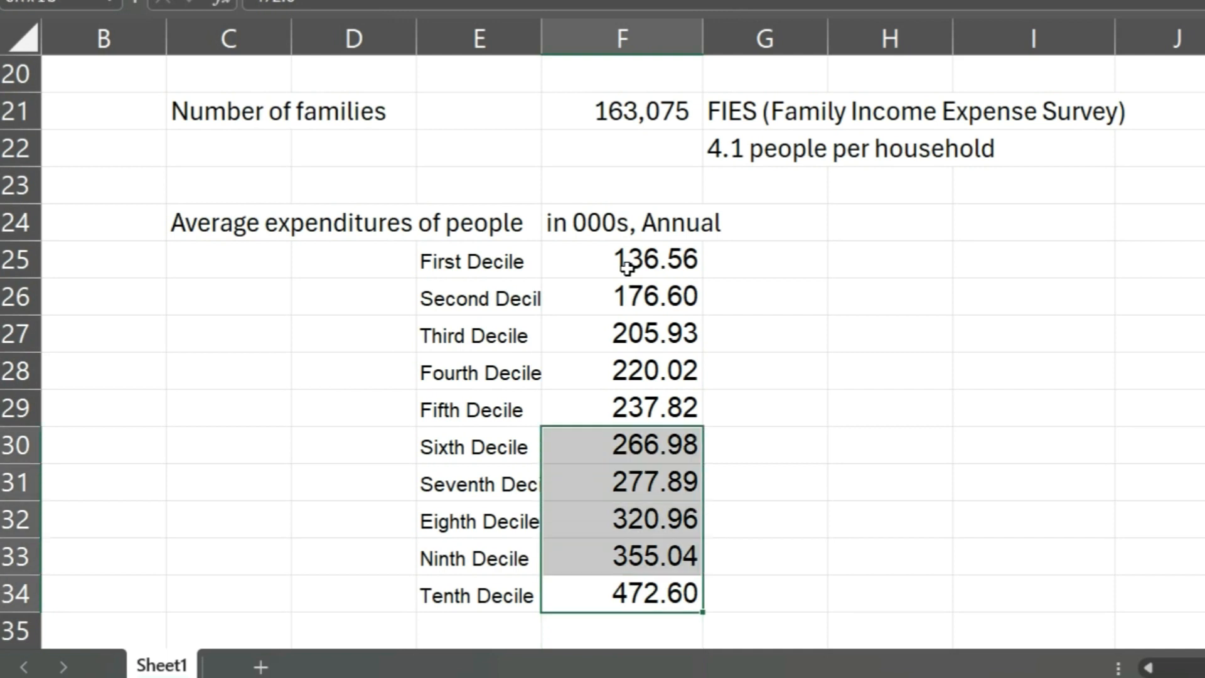
key(shift+Up)
key(shift+Up)
key(shift+Up)
key(shift+Up)
key(shift+Up)
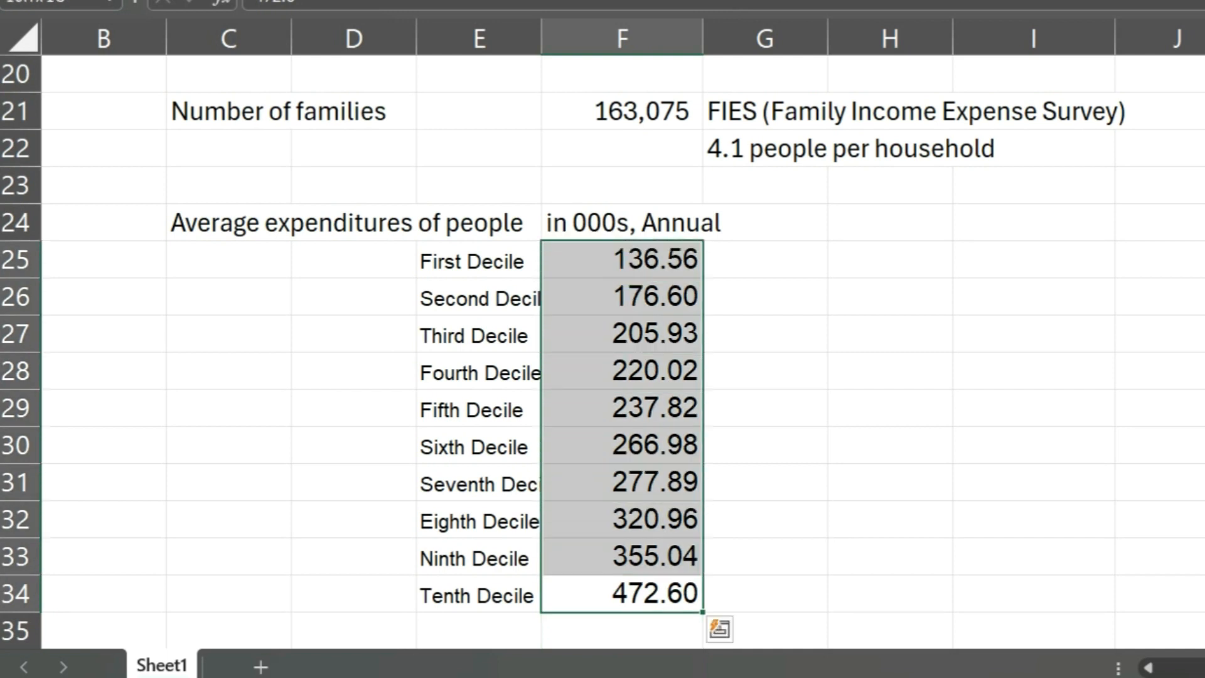
Step: Review the circle of influence, primary market and number of families rows above the expenditure list
key(Right)
key(Up)
key(Up)
key(Up)
key(Up)
key(Up)
key(Up)
key(Up)
key(Up)
key(Up)
key(Up)
key(Up)
key(Up)
key(Up)
key(Up)
key(Up)
key(Up)
key(Up)
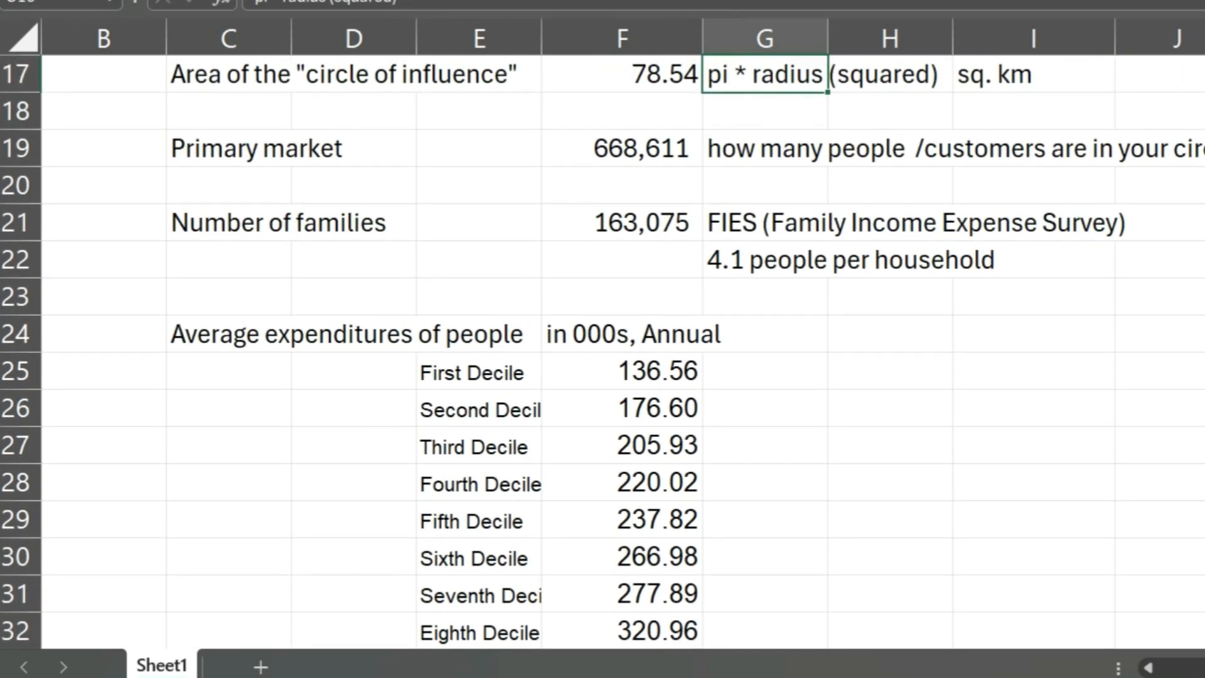
key(Down)
key(Down)
key(Down)
key(Down)
key(Down)
key(Down)
key(Down)
key(Down)
key(Down)
key(Down)
key(Up)
key(Up)
key(Up)
key(Down)
key(Down)
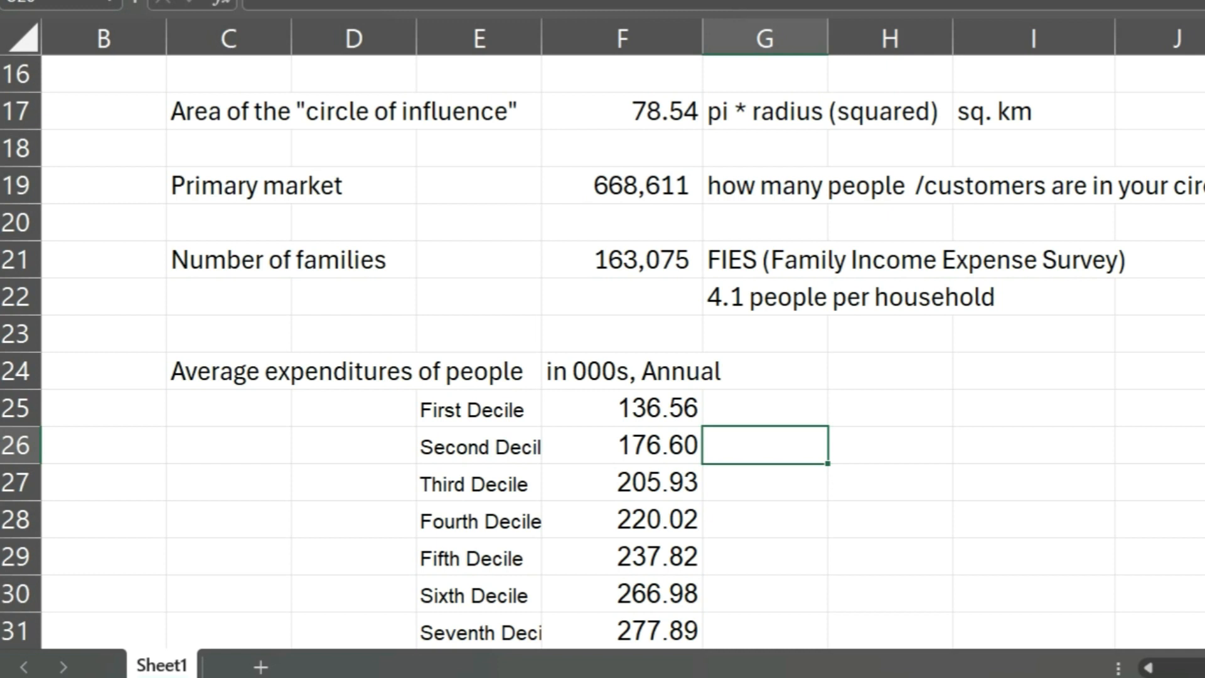
Step: Check the first decile's expenditure and the number of families in cell F21
key(Right)
key(Right)
key(Left)
key(Left)
key(Left)
key(Up)
key(Up)
key(Up)
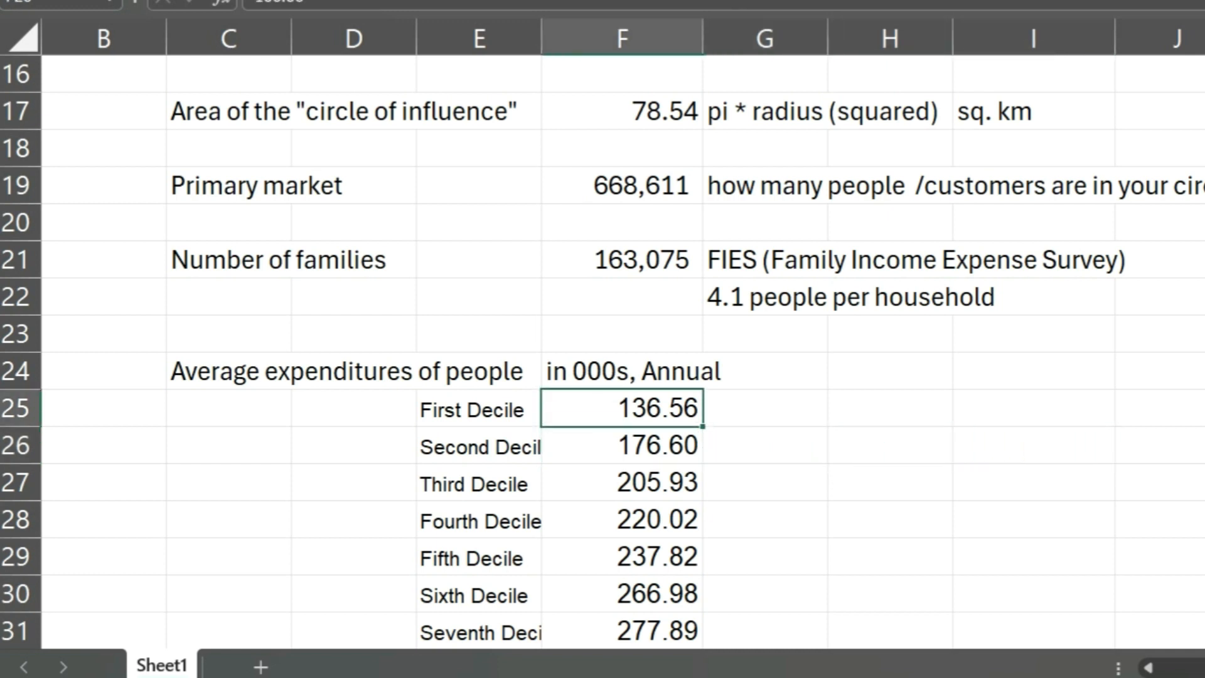
key(Up)
key(Up)
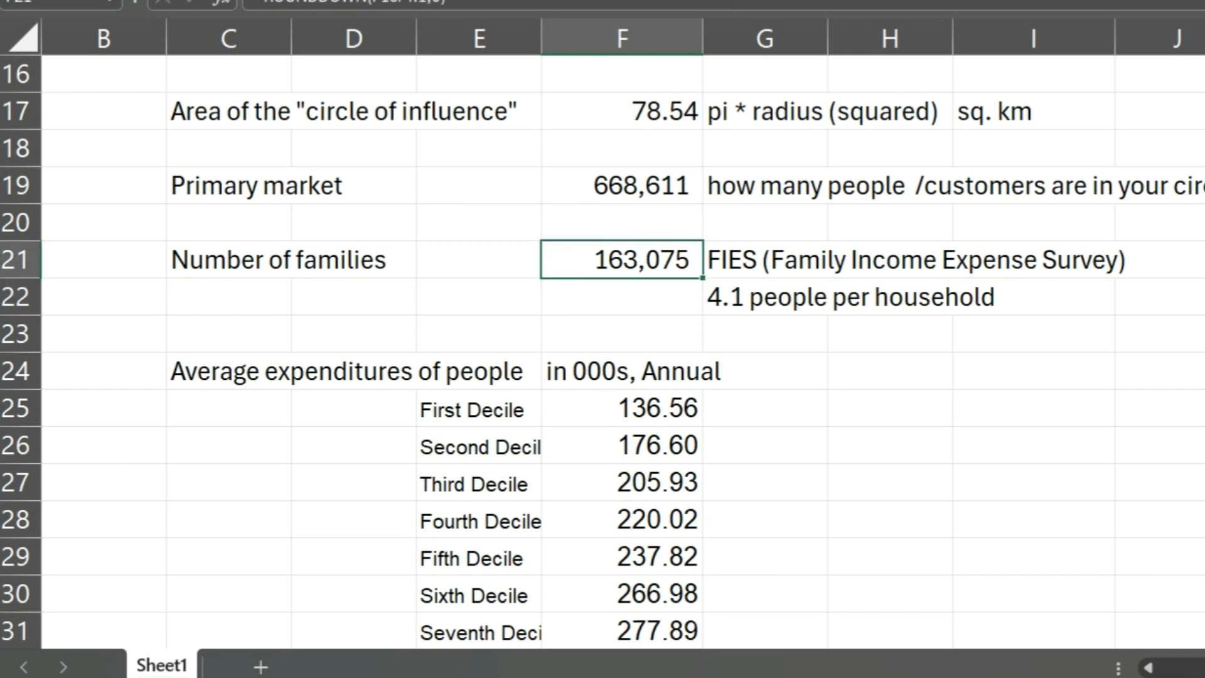
Step: Enter a formula in H25 that divides the number of families in F21 by 10
key(Right)
key(Right)
key(Down)
key(Down)
key(Down)
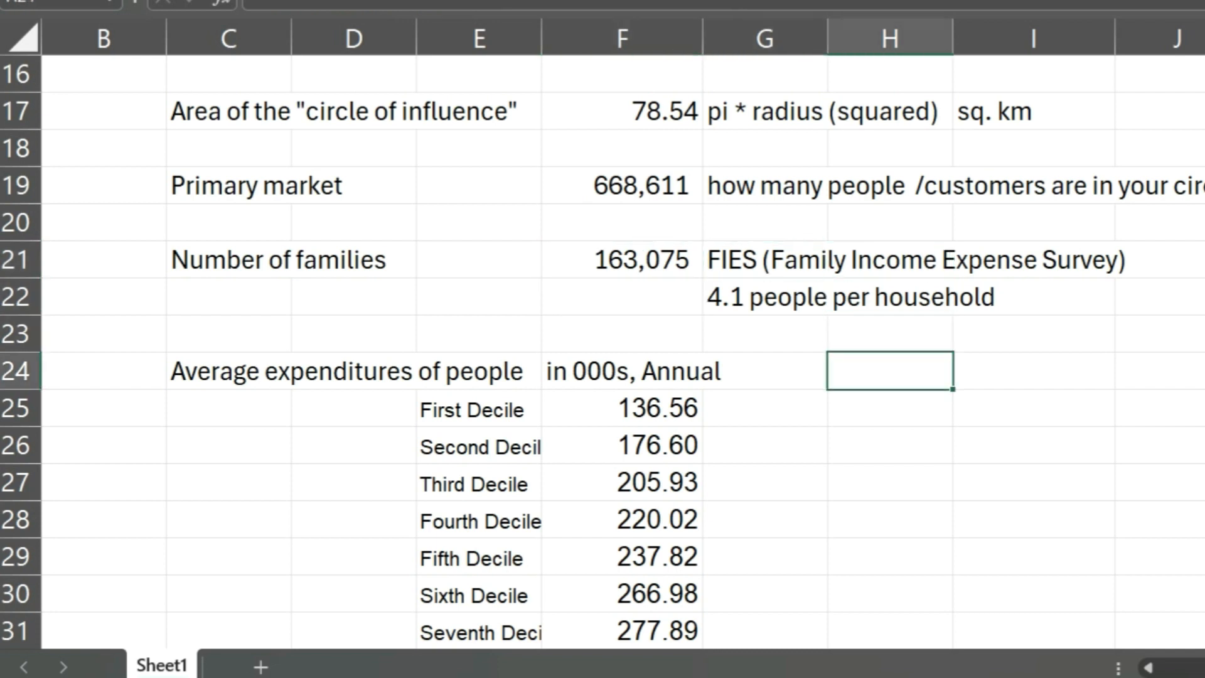
key(Left)
key(Left)
key(Right)
key(Right)
key(Down)
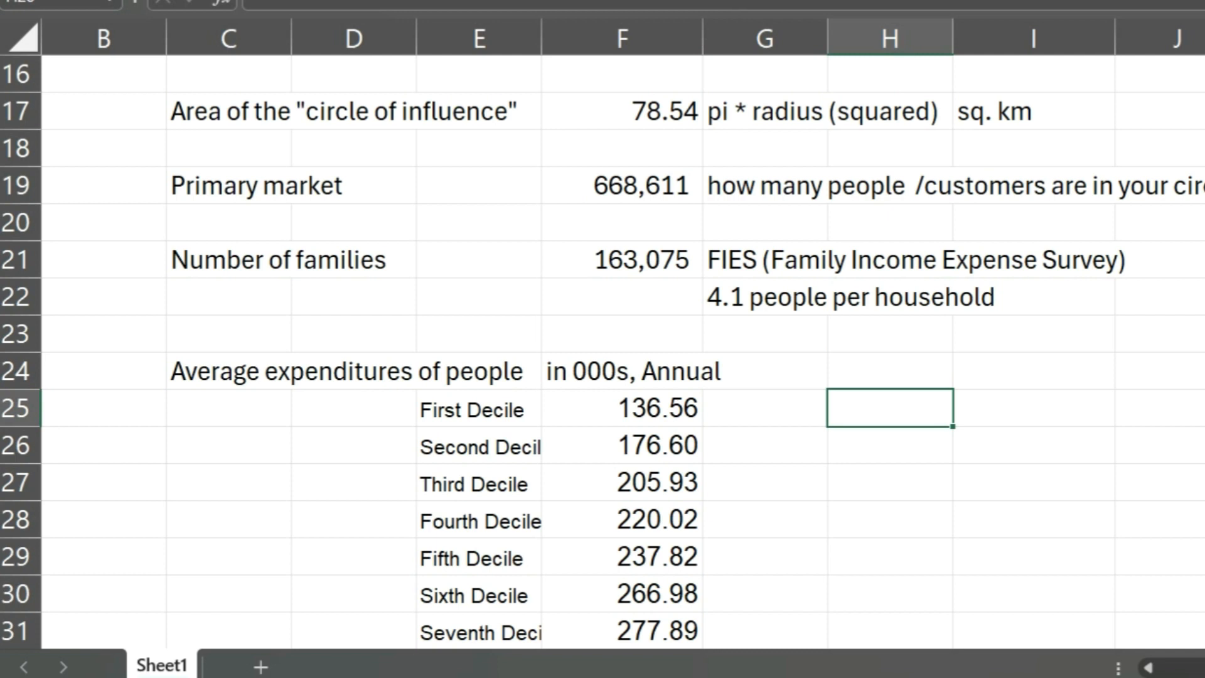
text(=)
key(Left)
key(Left)
key(Up)
key(Up)
key(Up)
key(Up)
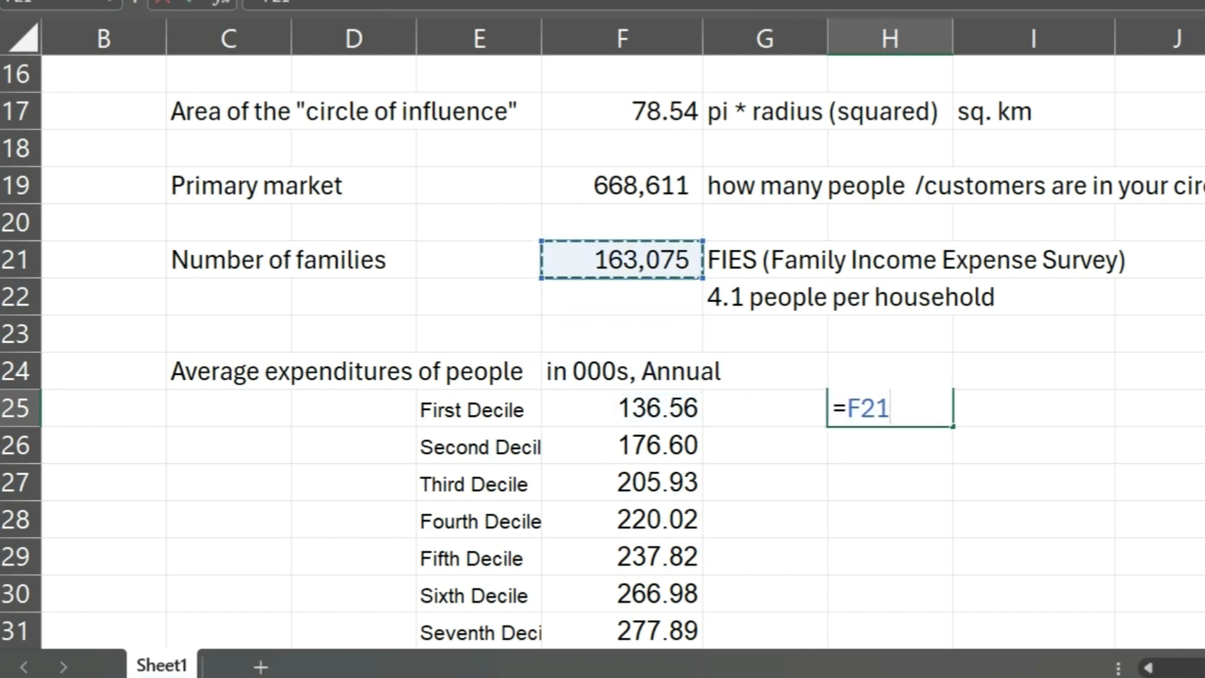
text(/`0)
key(BackSpace)
text(10)
key(Return)
key(Up)
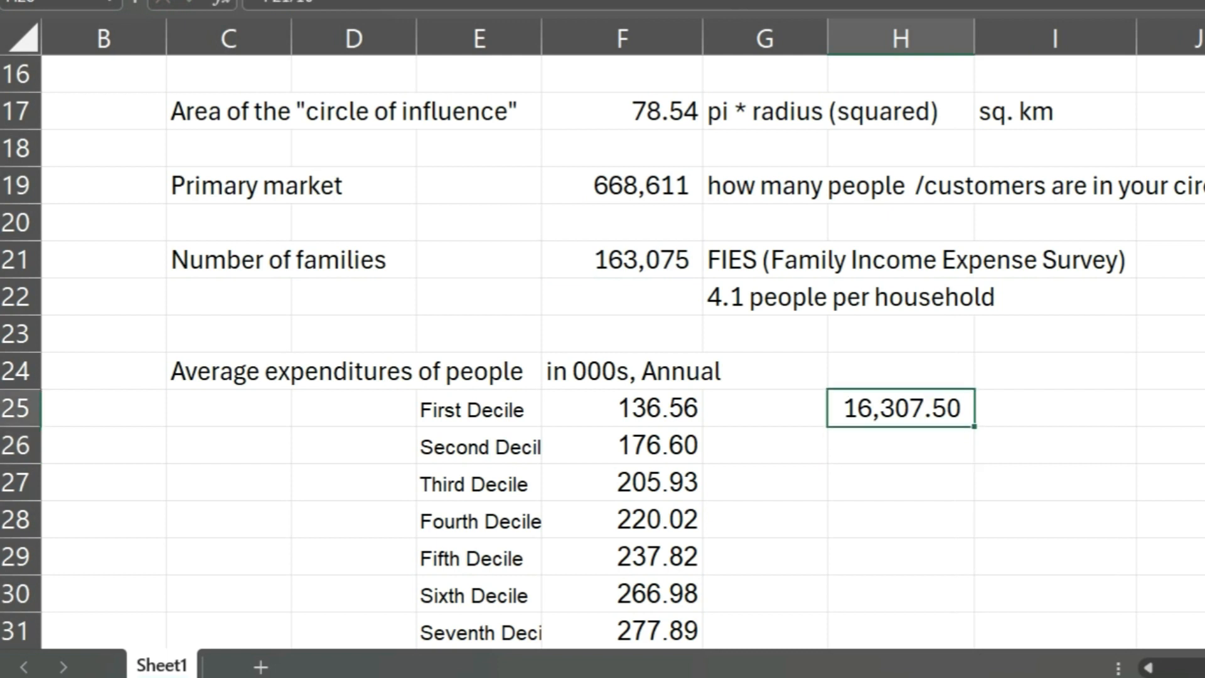
Step: Wrap the H25 formula in ROUNDDOWN with 0 digits, giving =ROUNDDOWN(F21/10,0)
click(354, 6)
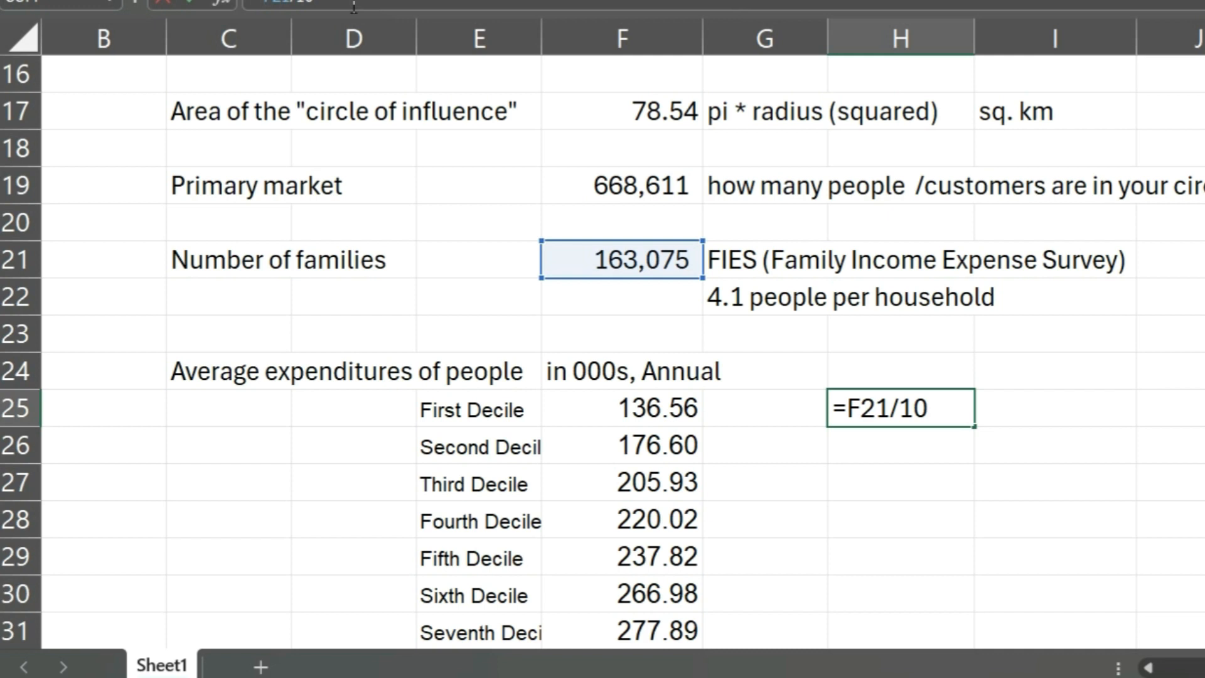
text(rounddown()
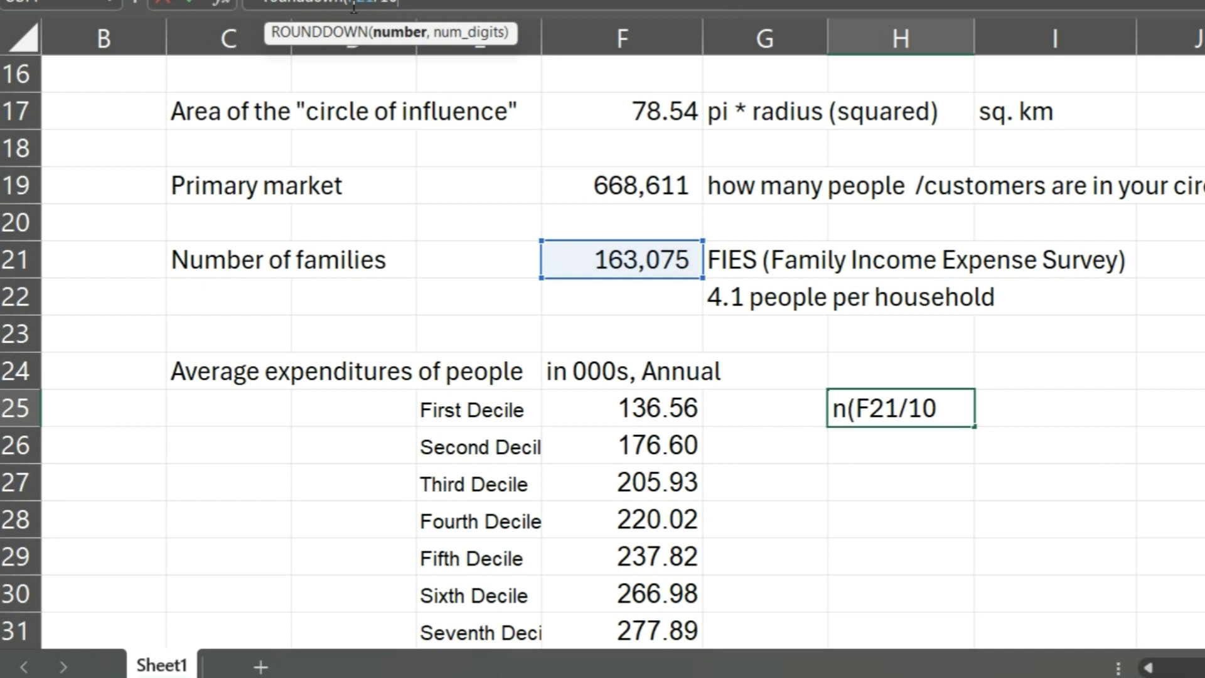
text(,0)
key(Return)
key(Up)
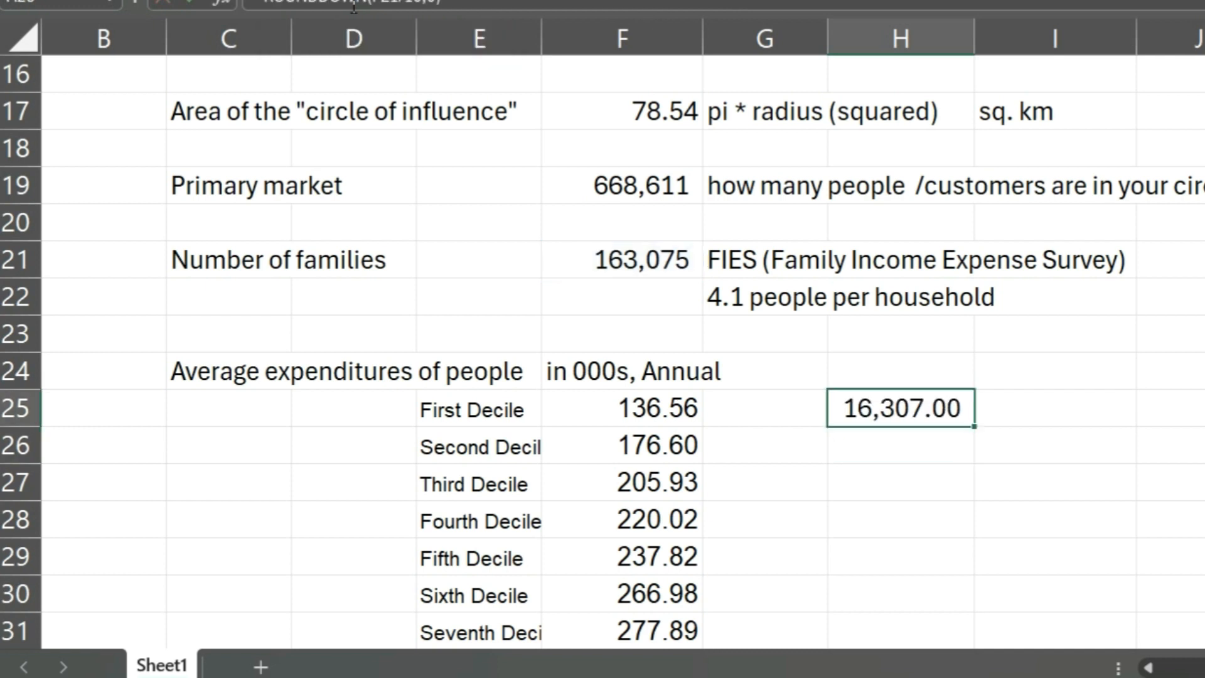
Step: Reduce the number format of H25 by two decimal places so it shows whole families
key(alt+h)
key(9)
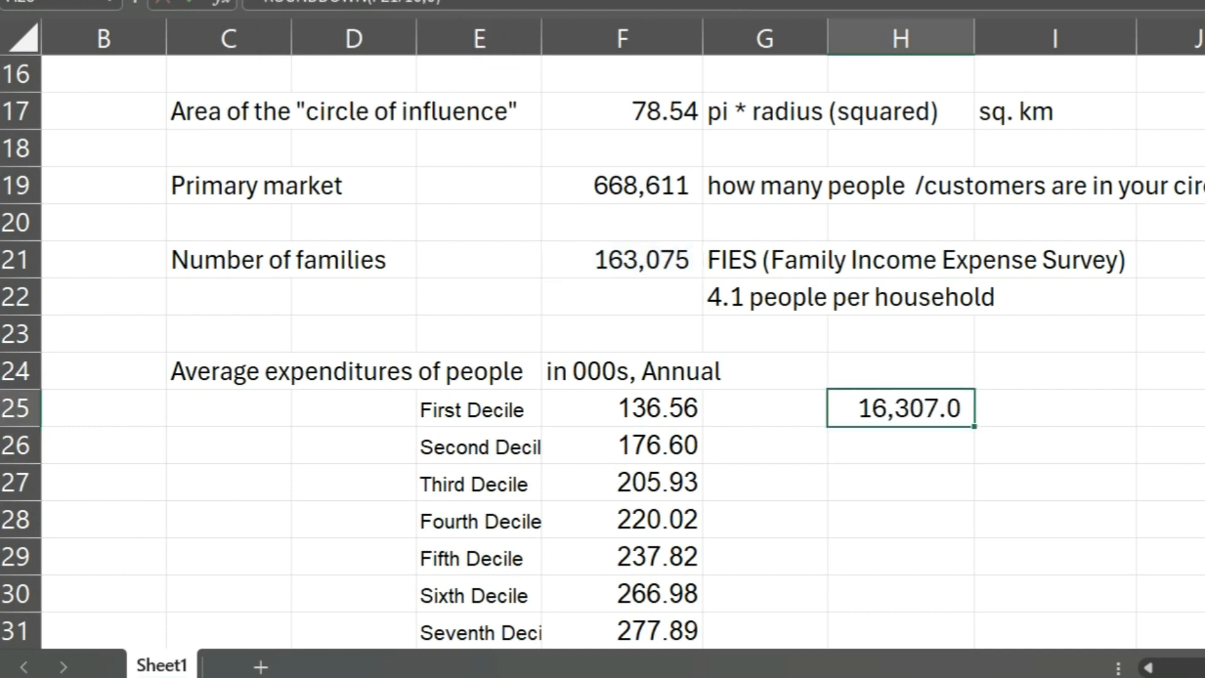
key(alt+h)
key(9)
key(Return)
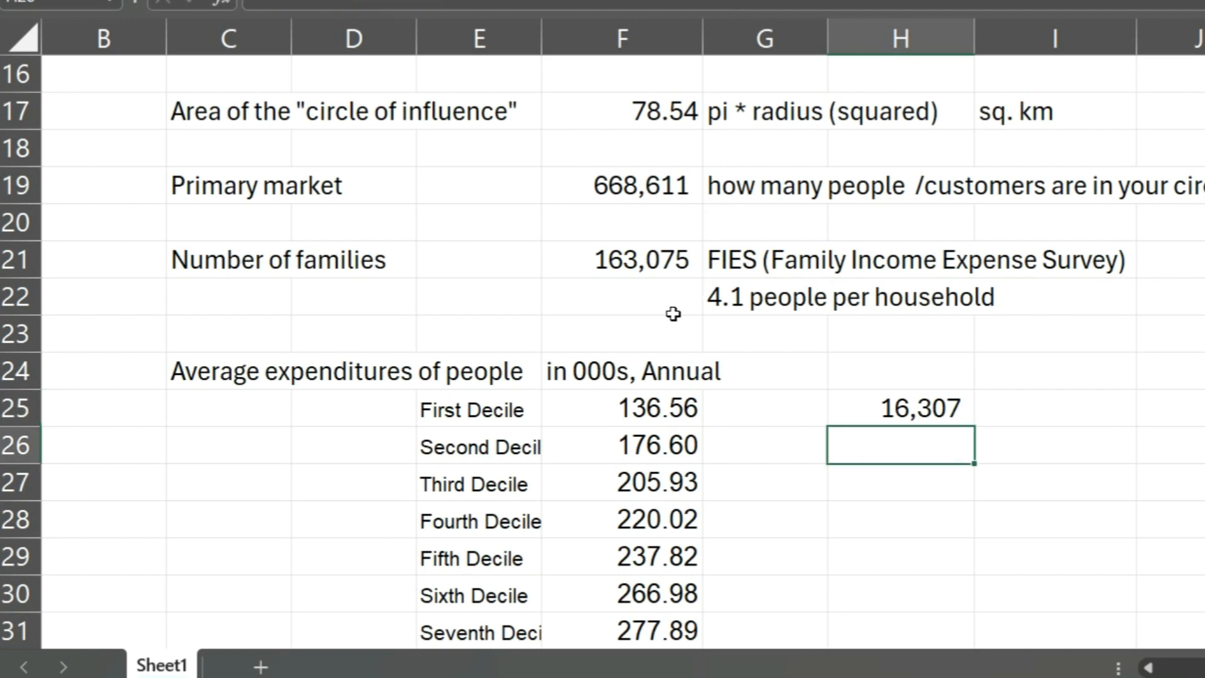
Step: Try to copy the first decile's family count formula from H25 into H26:H34
key(Up)
key(ctrl+c)
key(Down)
key(shift+Down)
key(shift+Down)
key(shift+Down)
key(shift+Down)
key(shift+Down)
key(shift+Down)
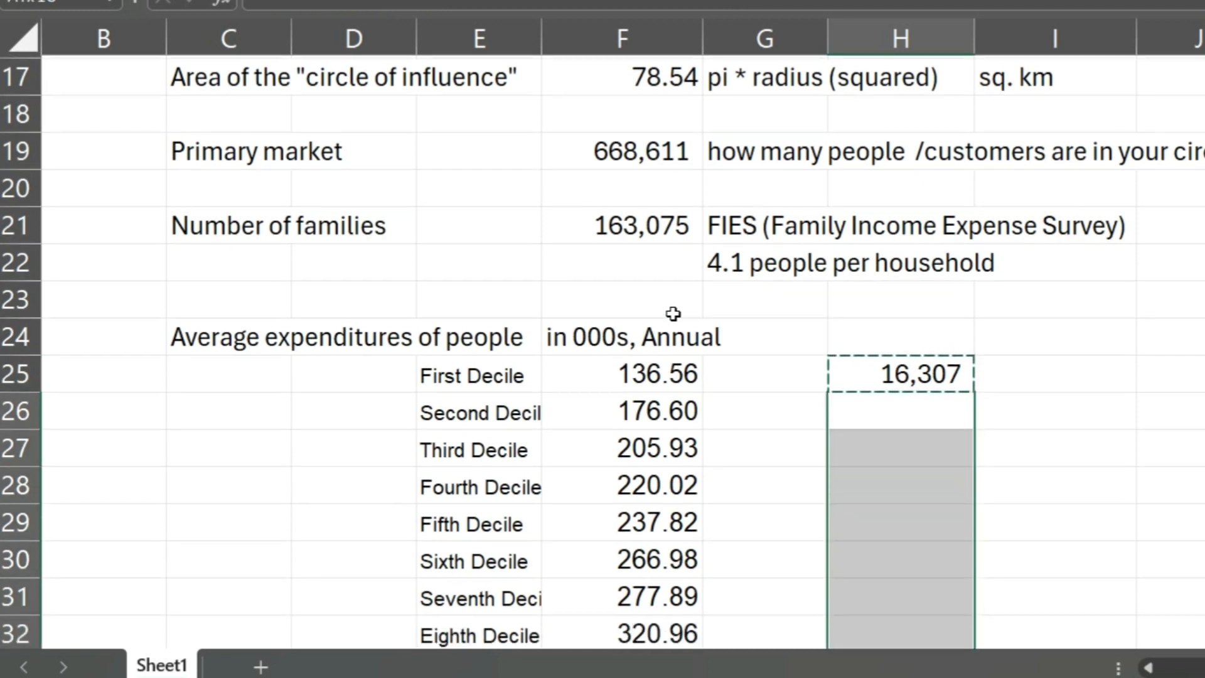
key(shift+Down)
key(shift+Down)
key(shift+Down)
key(shift+Down)
key(shift+Up)
key(shift+Up)
key(shift+Up)
key(shift+Down)
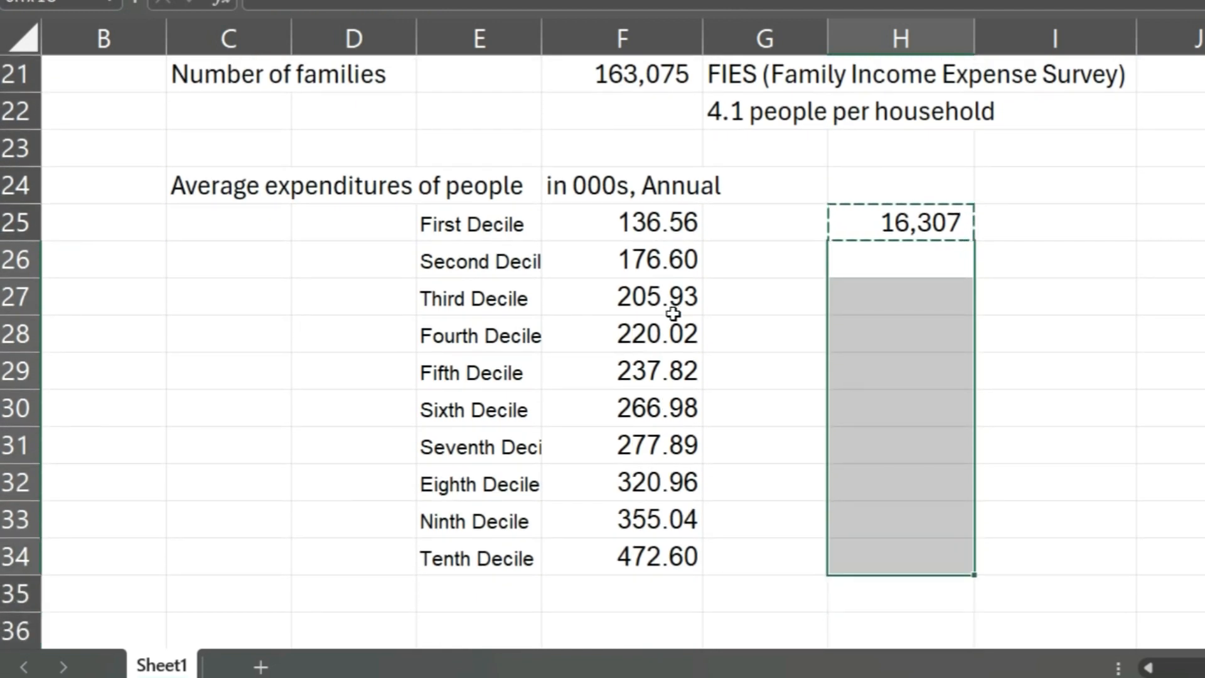
key(ctrl+v)
Step: Make the F21 reference in the H25 formula absolute as $F$21
key(Up)
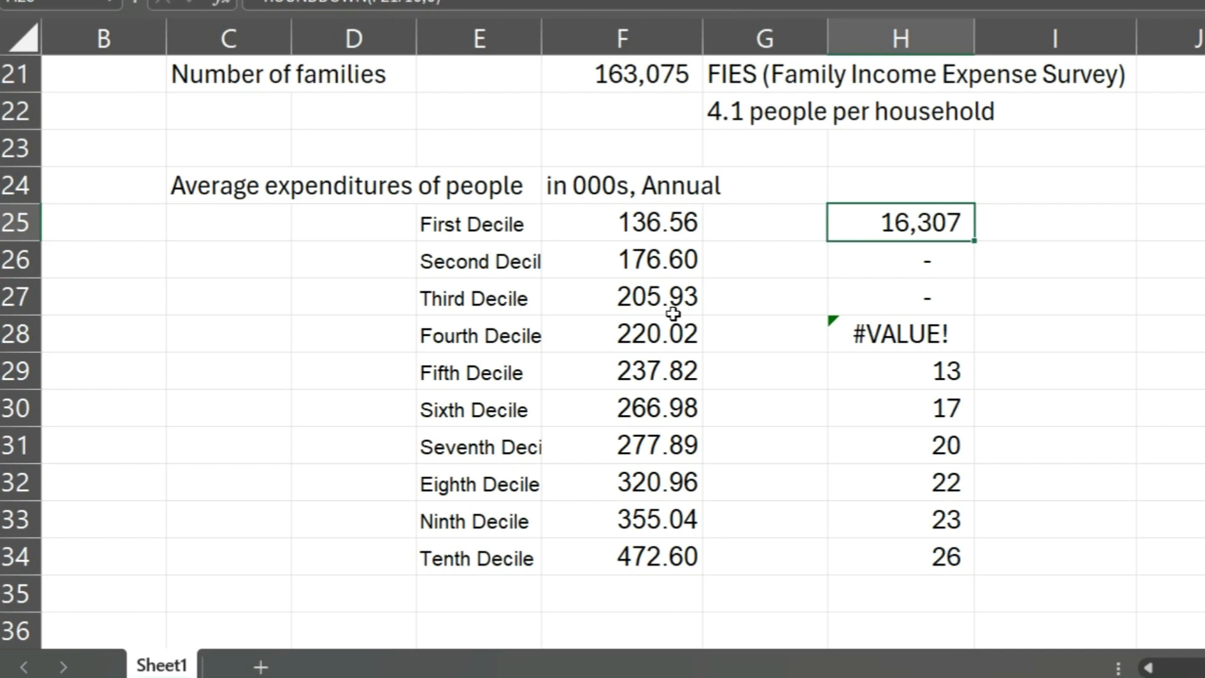
click(479, 7)
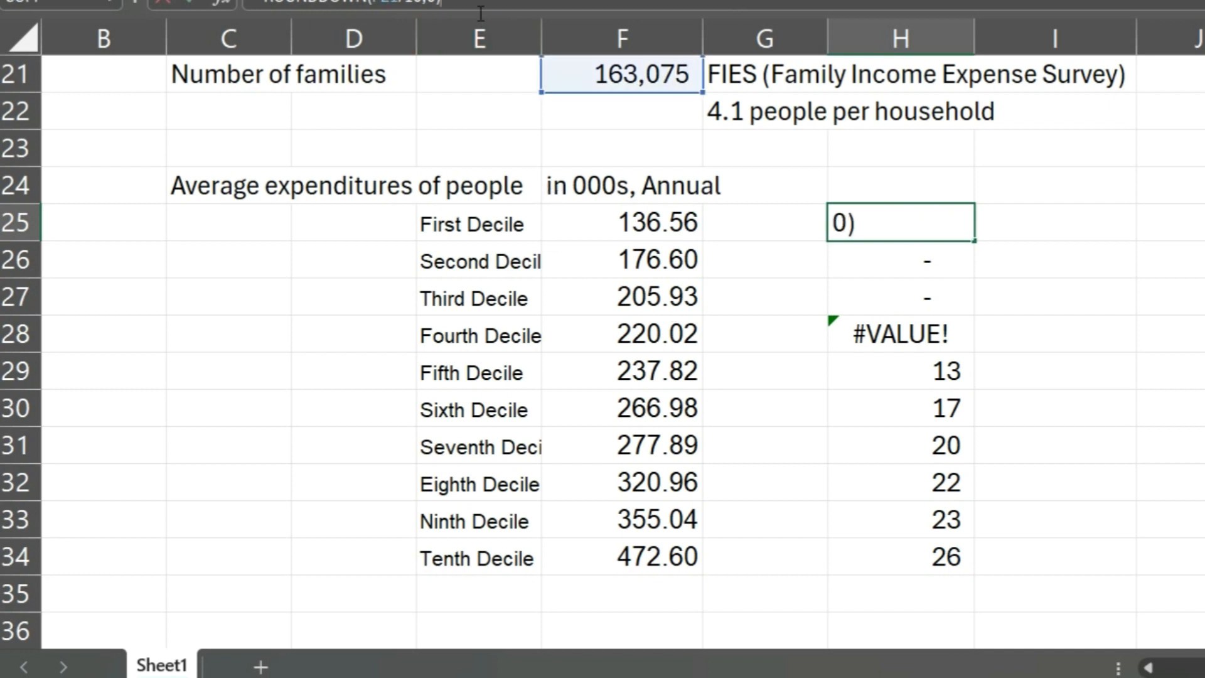
key(Left)
key(Left)
key(Left)
key(Left)
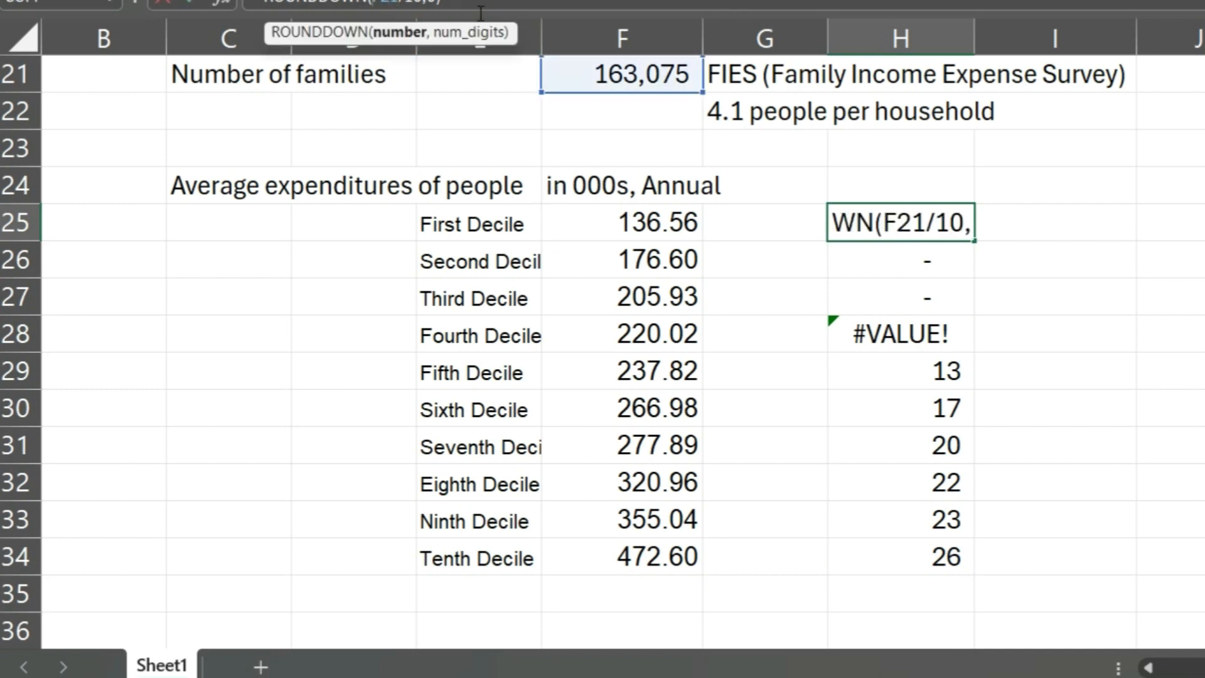
key(F4)
key(F4)
key(F4)
key(F4)
key(F4)
key(Return)
key(Up)
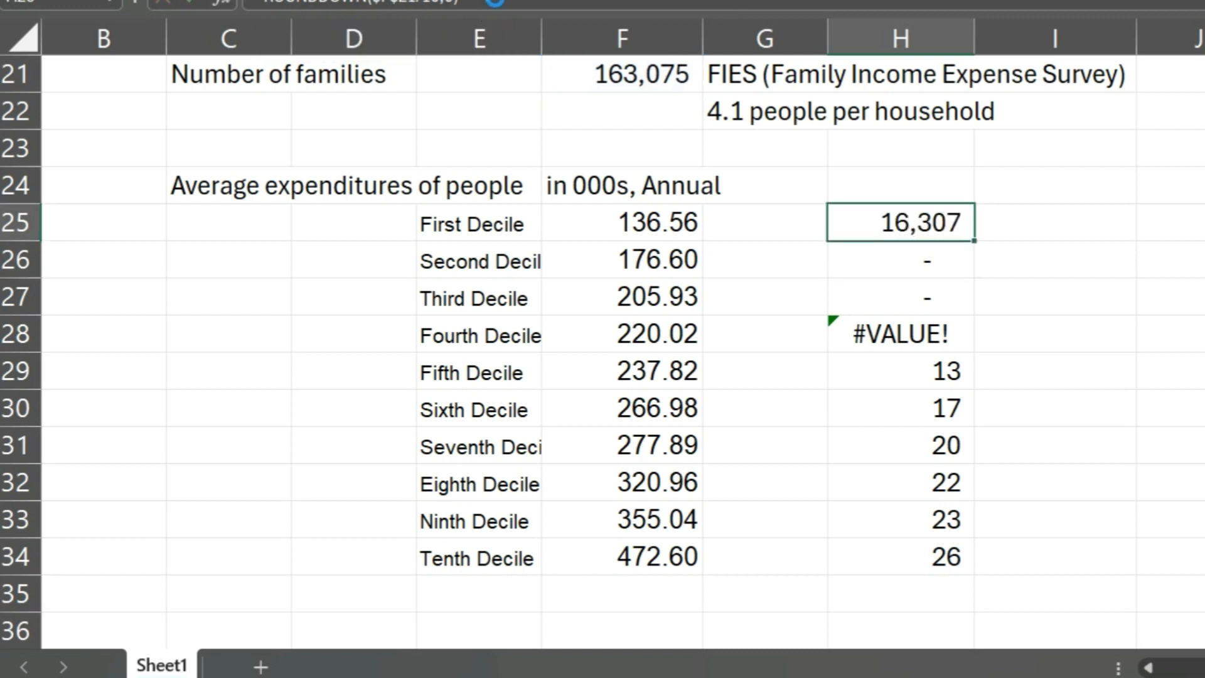
Step: Copy the H25 formula with the absolute reference into H26:H34 for the second to tenth deciles
key(ctrl+c)
key(Down)
key(shift+Down)
key(shift+Down)
key(shift+Down)
key(shift+Down)
key(shift+Down)
key(shift+Down)
key(shift+Down)
key(shift+Down)
key(shift+Down)
key(shift+Up)
key(ctrl+v)
key(Escape)
Step: Total the family counts of all ten deciles in H35 with =SUM(H25:H34)
key(Up)
key(Down)
key(Down)
key(Down)
key(Down)
key(Down)
key(Down)
key(Down)
key(Down)
key(Down)
key(Down)
key(Down)
key(Down)
key(Up)
key(Up)
text(=sum()
key(Up)
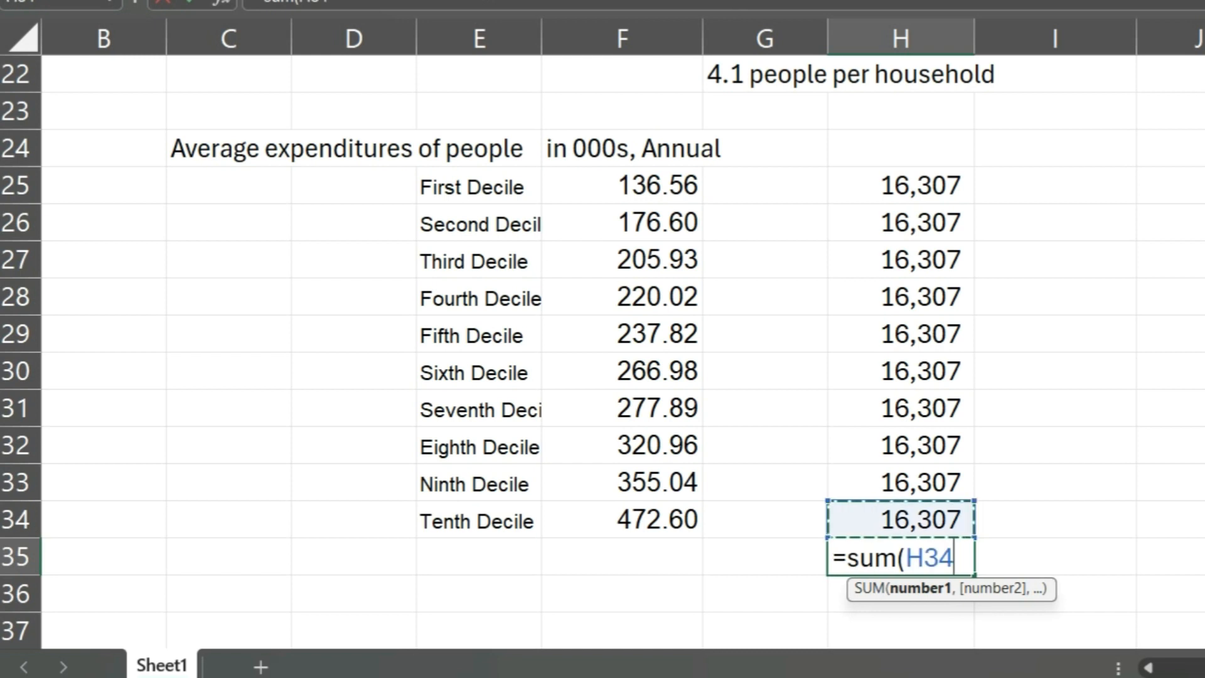
key(Up)
key(Up)
key(Up)
key(Up)
key(Up)
key(Up)
key(Up)
key(Up)
key(Up)
key(shift+Down)
key(shift+Down)
key(shift+Down)
key(shift+Down)
key(shift+Down)
key(shift+Down)
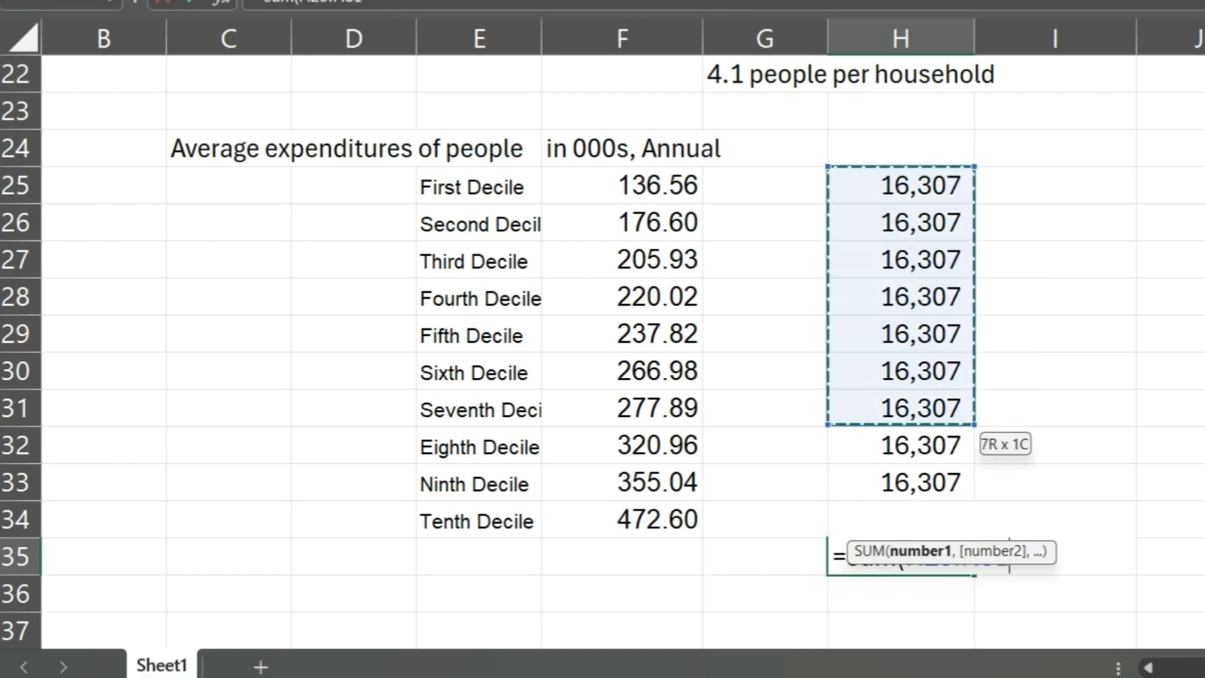
key(shift+Down)
key(shift+Down)
key(shift+Down)
key(Return)
Step: Compare the total of the decile family counts in H35 with the number of families in F21
key(Up)
key(Up)
key(Up)
key(Up)
key(Up)
key(Up)
key(Up)
key(Up)
key(Up)
key(Up)
key(Up)
key(Up)
key(Up)
key(Up)
key(Up)
key(Up)
key(Up)
key(Up)
key(Down)
key(Down)
key(Down)
key(Down)
key(Down)
key(Down)
key(Down)
key(Down)
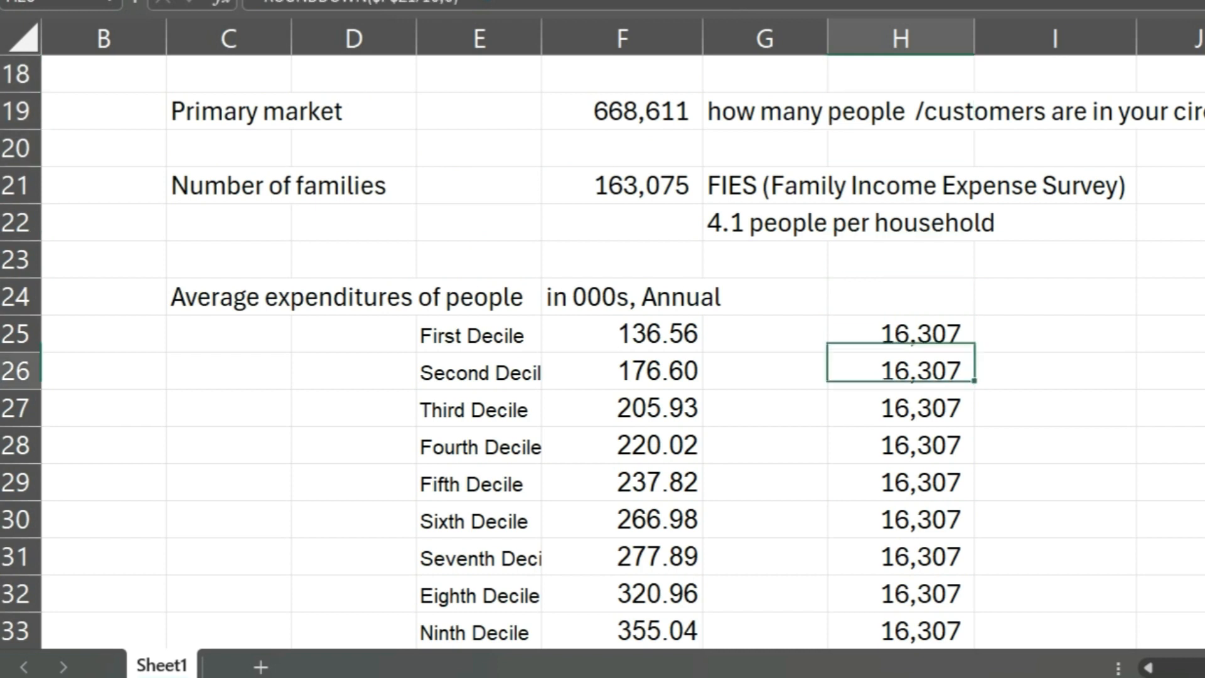
key(Down)
key(Down)
key(Down)
key(Down)
key(Down)
key(Down)
key(Down)
key(Down)
key(Down)
key(Down)
key(Down)
key(Down)
key(Up)
key(Up)
key(Up)
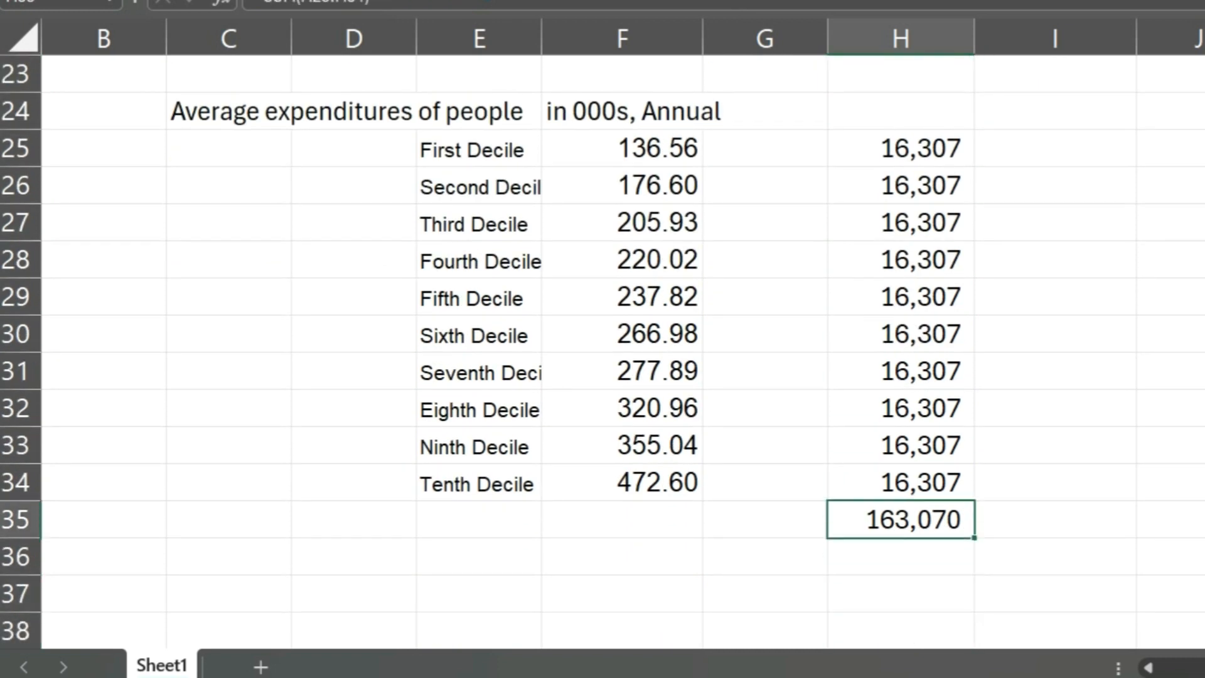
Step: Review the average annual expenditures of the deciles alongside the family counts in column H
key(Right)
key(Up)
key(Up)
key(Up)
key(Up)
key(Up)
key(Up)
key(Up)
key(Up)
key(Up)
key(Up)
key(Up)
key(Up)
key(Up)
key(Left)
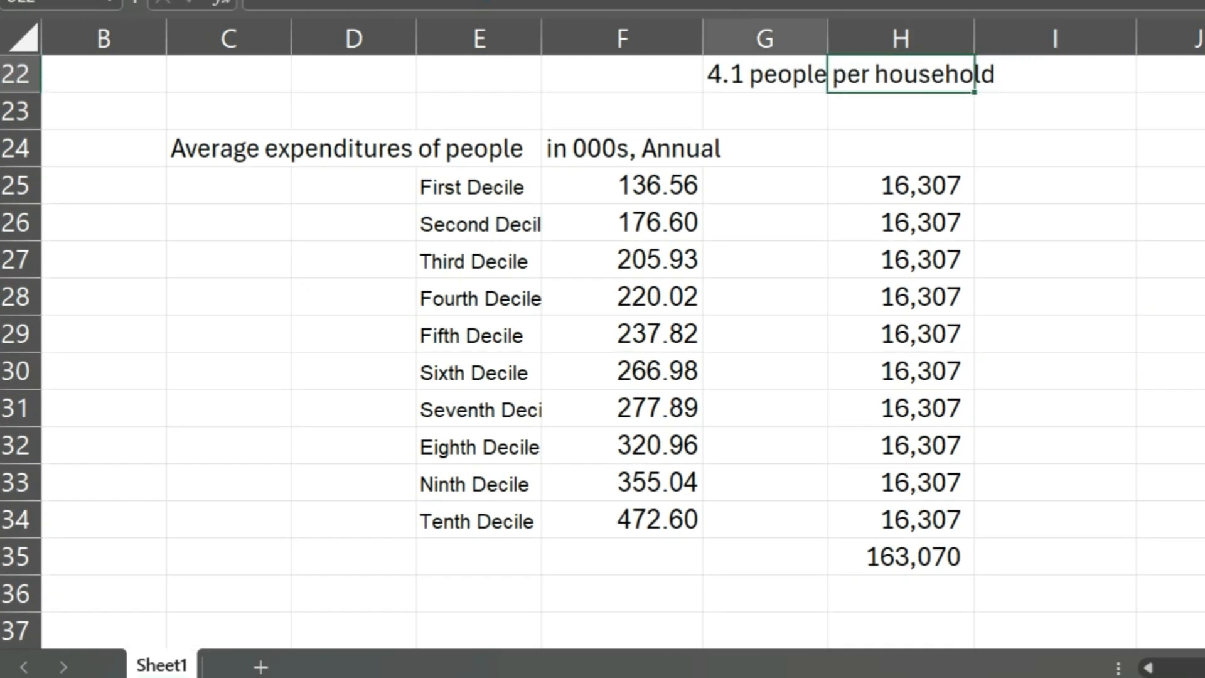
key(Left)
key(Left)
key(Left)
key(Down)
key(Down)
key(Down)
key(Right)
key(Up)
key(Down)
key(Down)
key(Up)
key(Right)
key(Right)
key(Right)
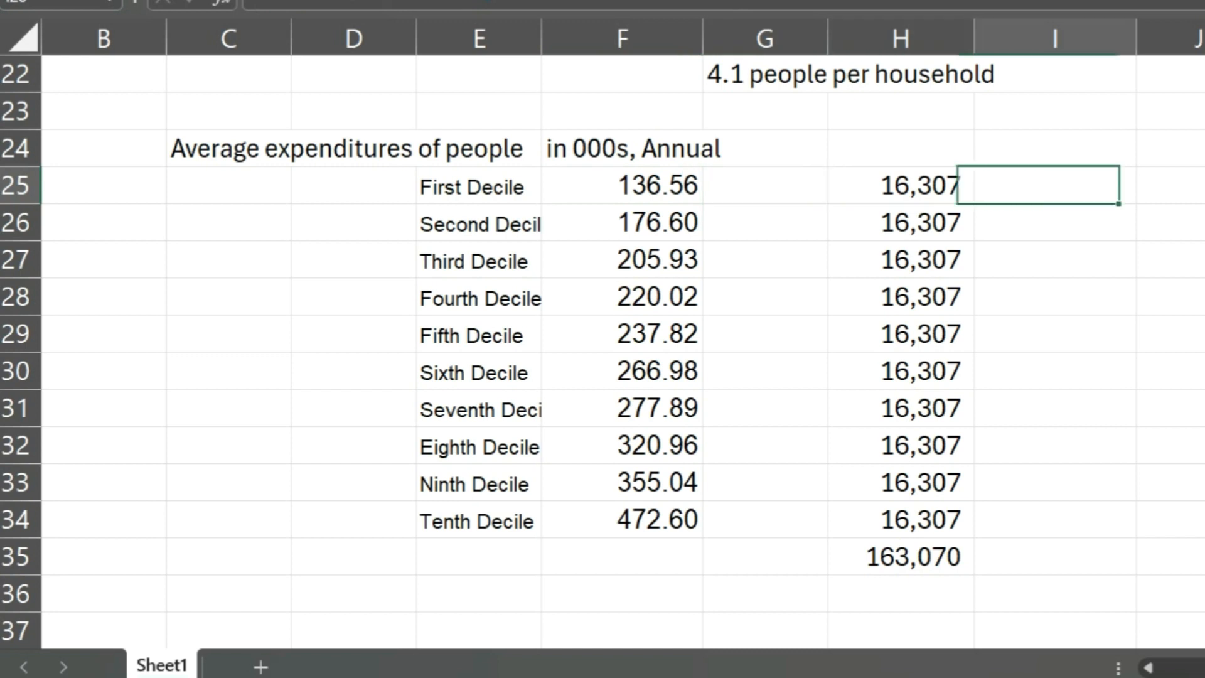
Step: Label the family counts column with the heading "# households" in H24
key(Left)
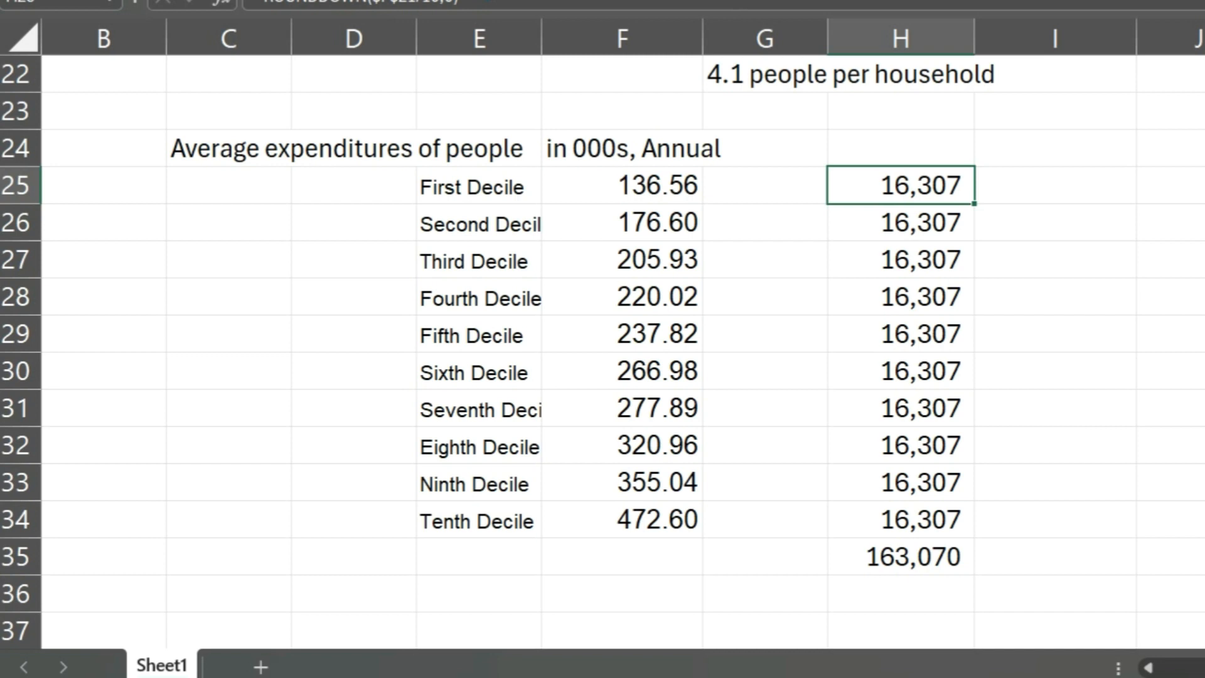
key(Up)
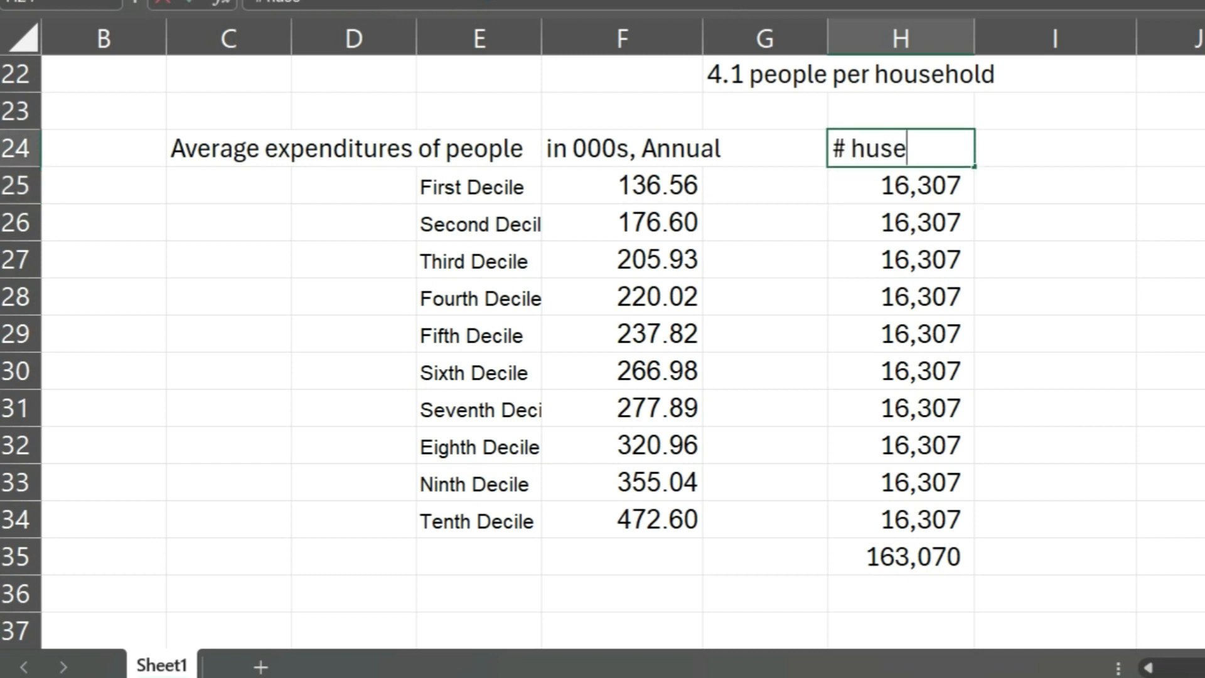
key(BackSpace)
text(pus)
key(BackSpace)
key(BackSpace)
key(BackSpace)
text(ouseholds)
key(Return)
Step: Review the primary market, the number of families, and the expenditures and household counts across the ten deciles
key(Down)
key(Down)
key(Down)
key(Down)
key(Down)
key(Down)
key(Down)
key(Down)
key(Down)
key(Down)
key(Down)
key(Down)
key(Down)
key(Down)
key(Down)
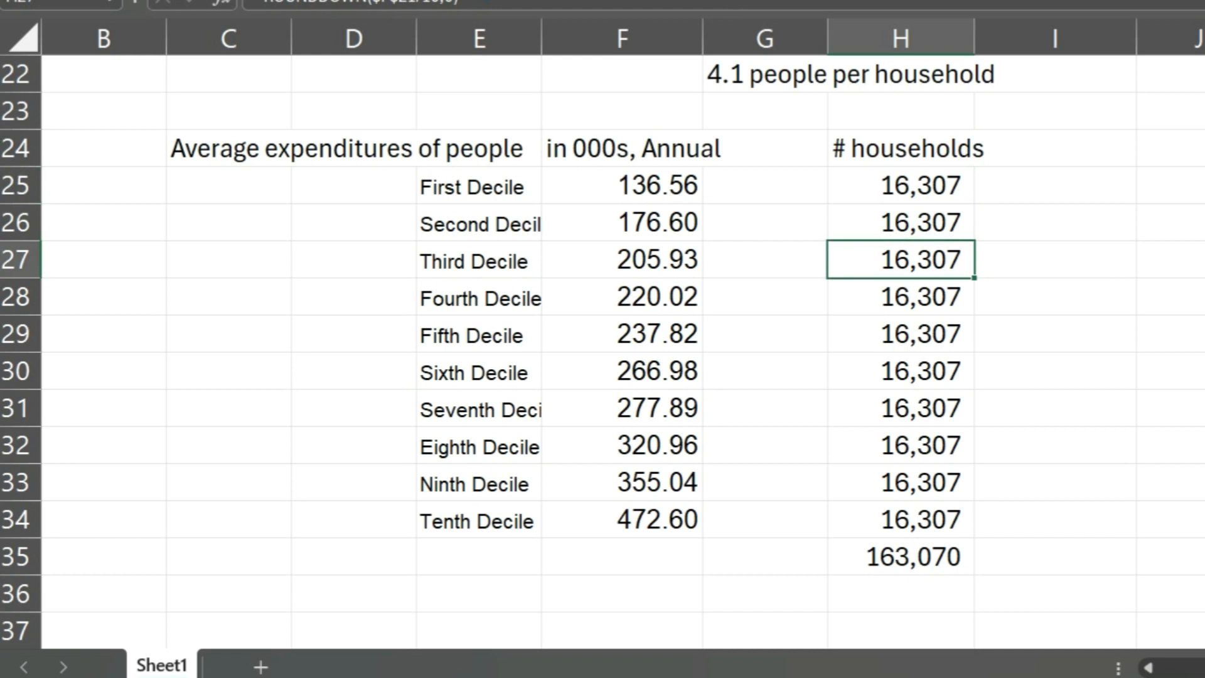
key(Left)
key(Left)
key(Up)
key(Up)
key(Up)
key(Up)
key(Up)
key(Up)
key(Up)
key(Up)
key(Up)
key(Up)
key(Up)
key(Up)
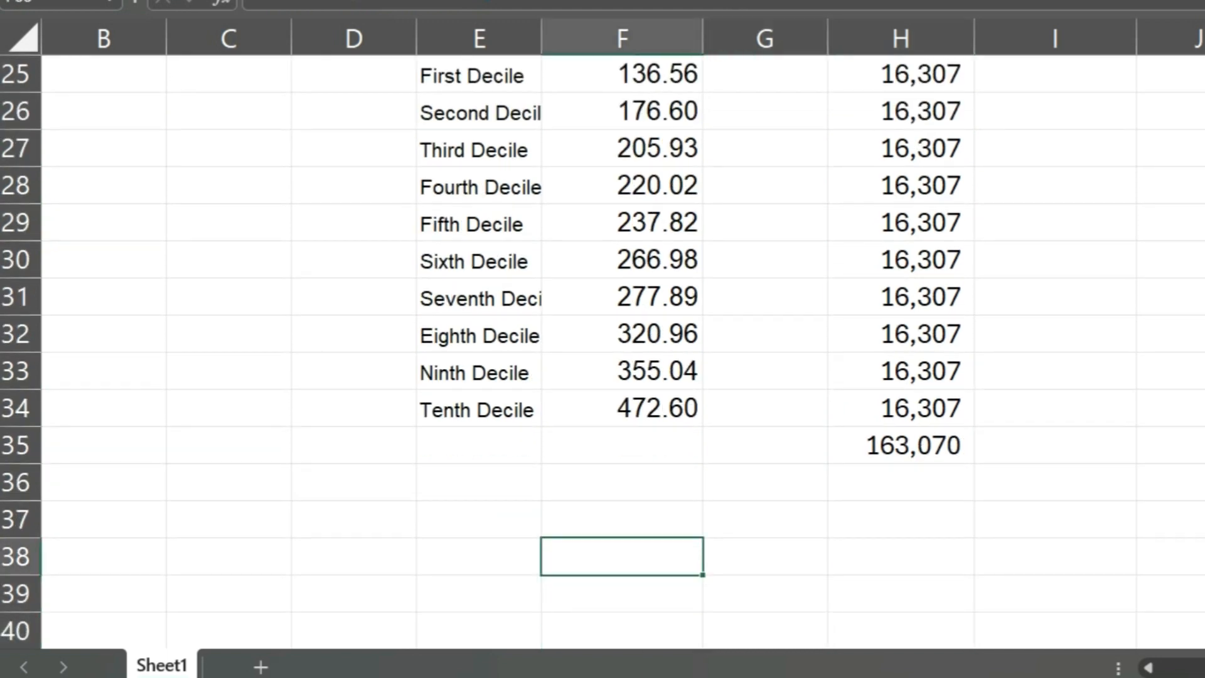
key(Up)
key(Up)
key(Up)
key(Up)
key(Up)
key(Up)
key(Up)
key(Up)
key(Up)
key(Up)
key(Down)
key(Down)
key(Down)
key(Down)
key(Down)
key(Down)
key(Down)
key(Down)
key(Down)
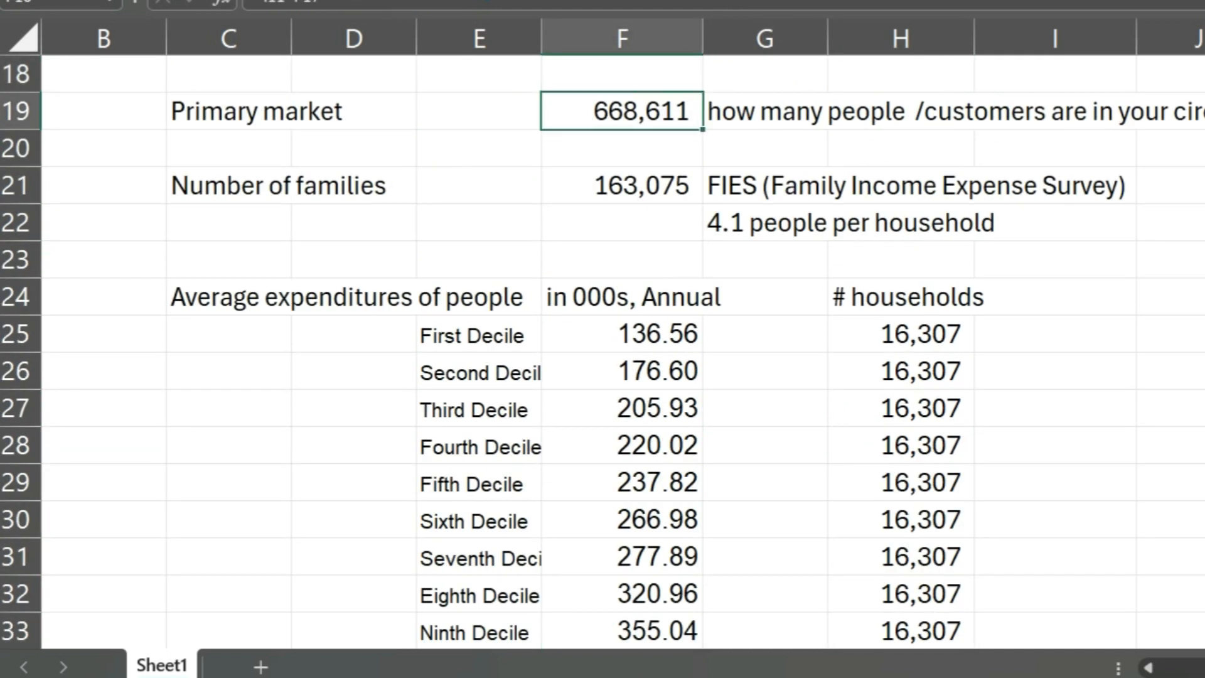
key(Down)
key(Down)
key(Down)
key(Down)
key(Down)
key(Down)
key(Down)
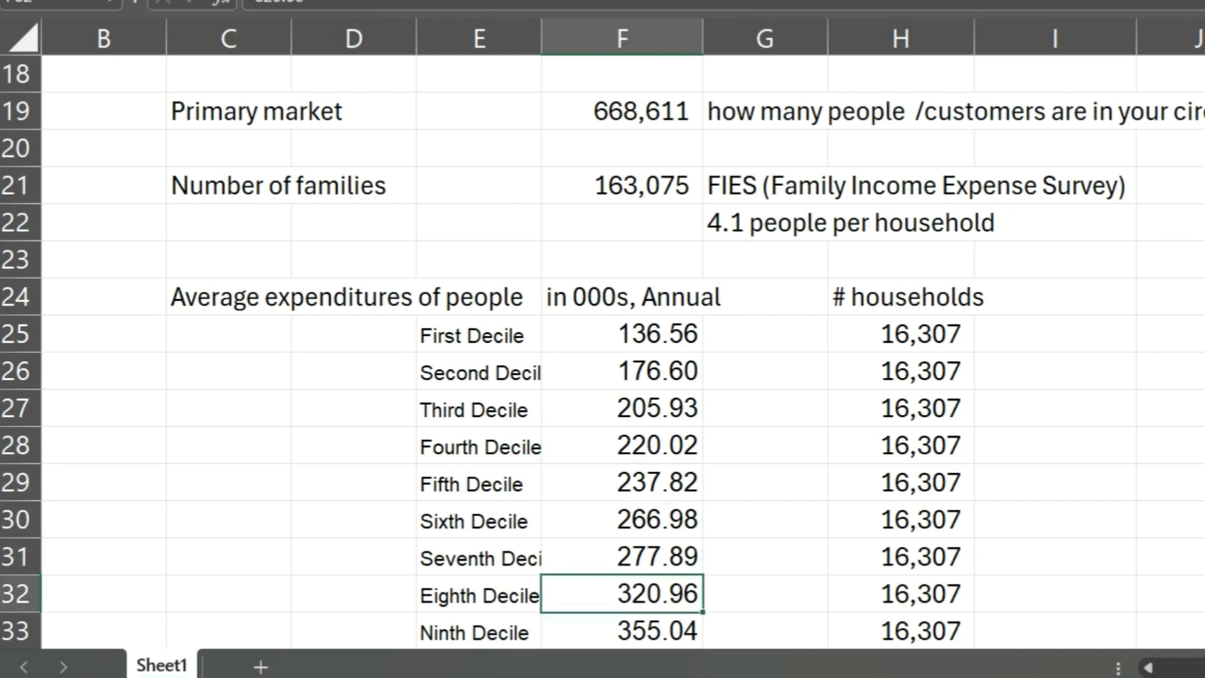
key(Down)
key(Down)
Step: Highlight the first to fourth decile rows, E25:H28, with yellow fill
key(Up)
key(Up)
key(Up)
key(Up)
key(Up)
key(Up)
key(Up)
key(Up)
key(Up)
key(Up)
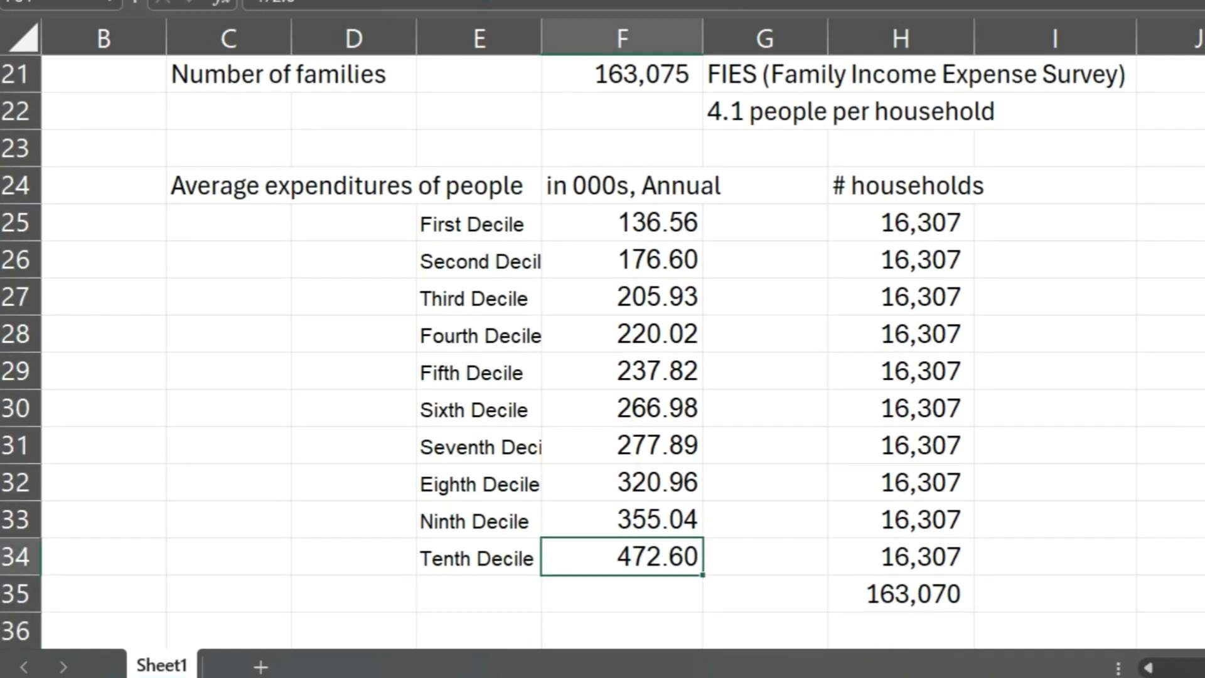
key(Up)
key(Left)
key(shift+Down)
key(shift+Down)
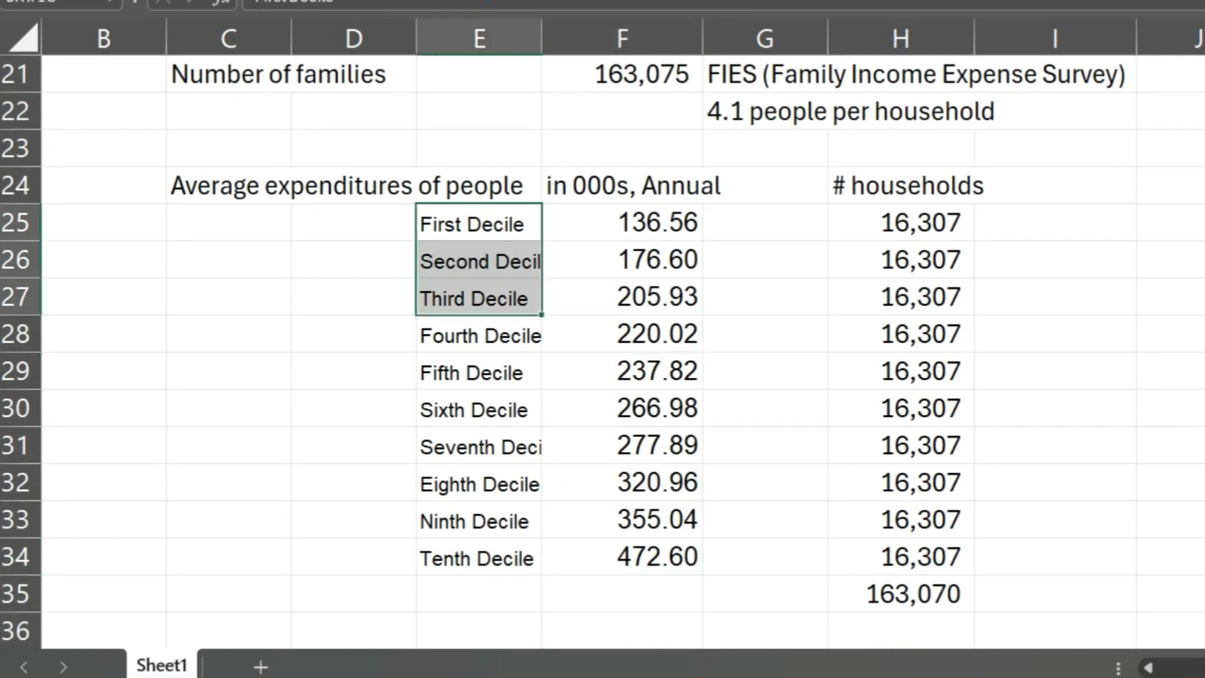
key(shift+Down)
key(shift+Right)
key(shift+Right)
key(shift+Right)
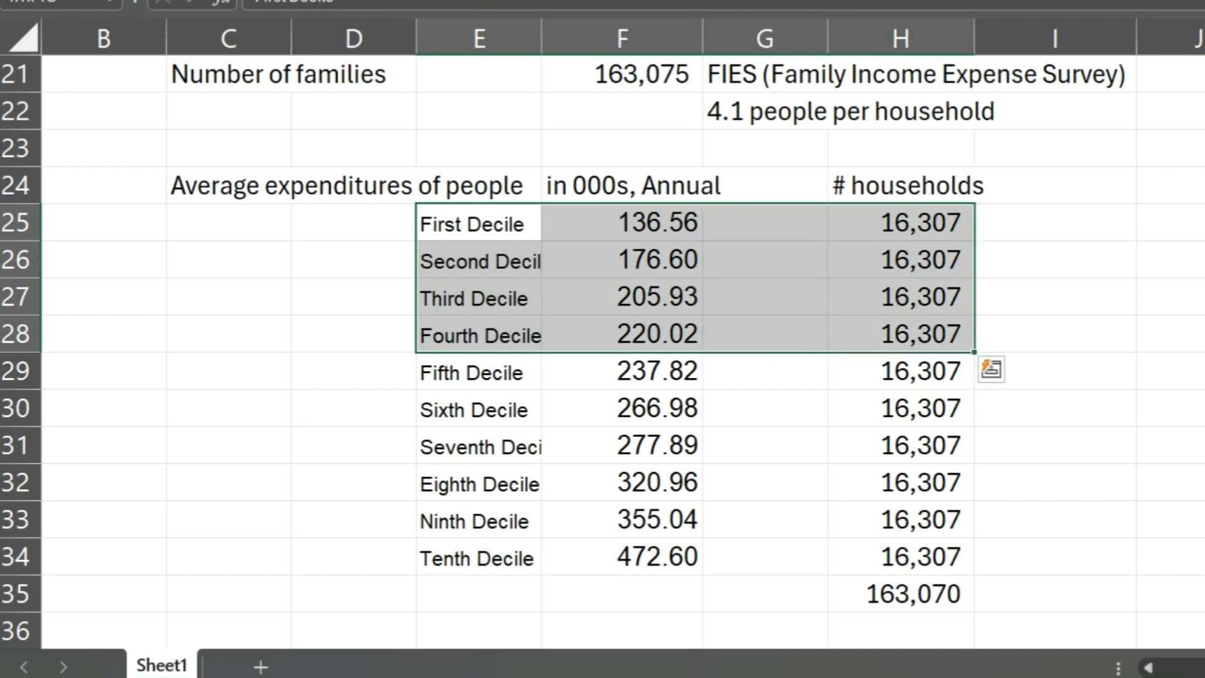
key(F4)
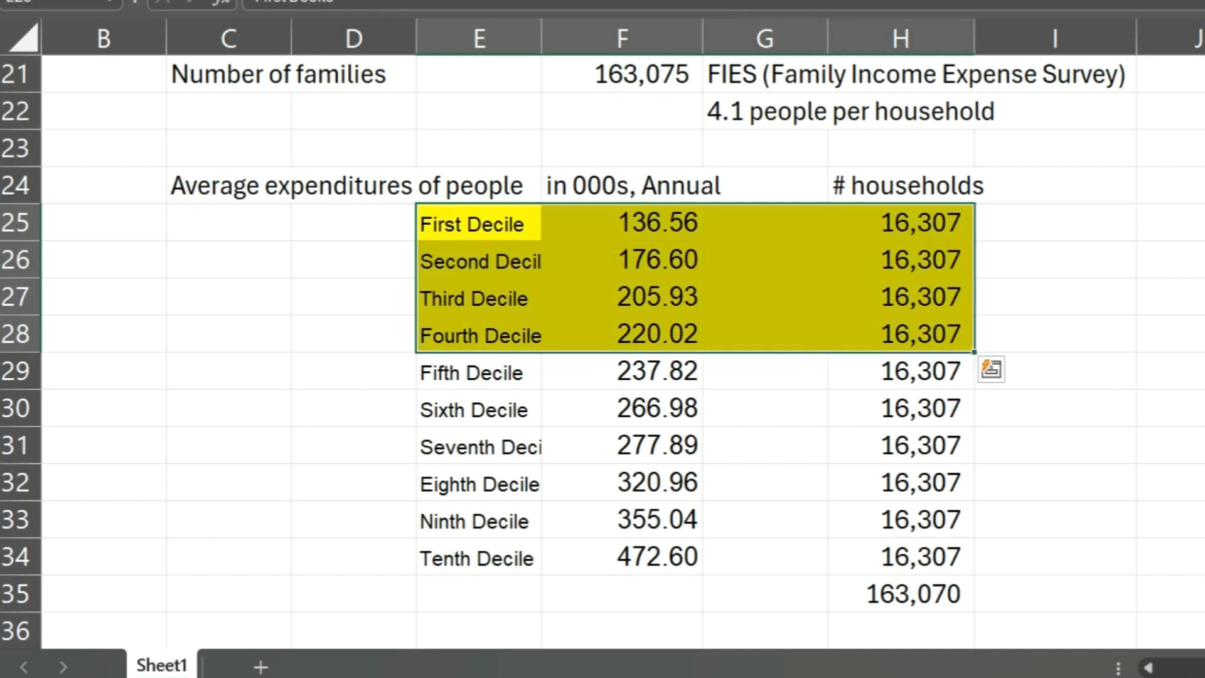
Step: Enter "Class E" beside the first and second deciles and merge and center it across D25:D26
key(Left)
key(Down)
key(Up)
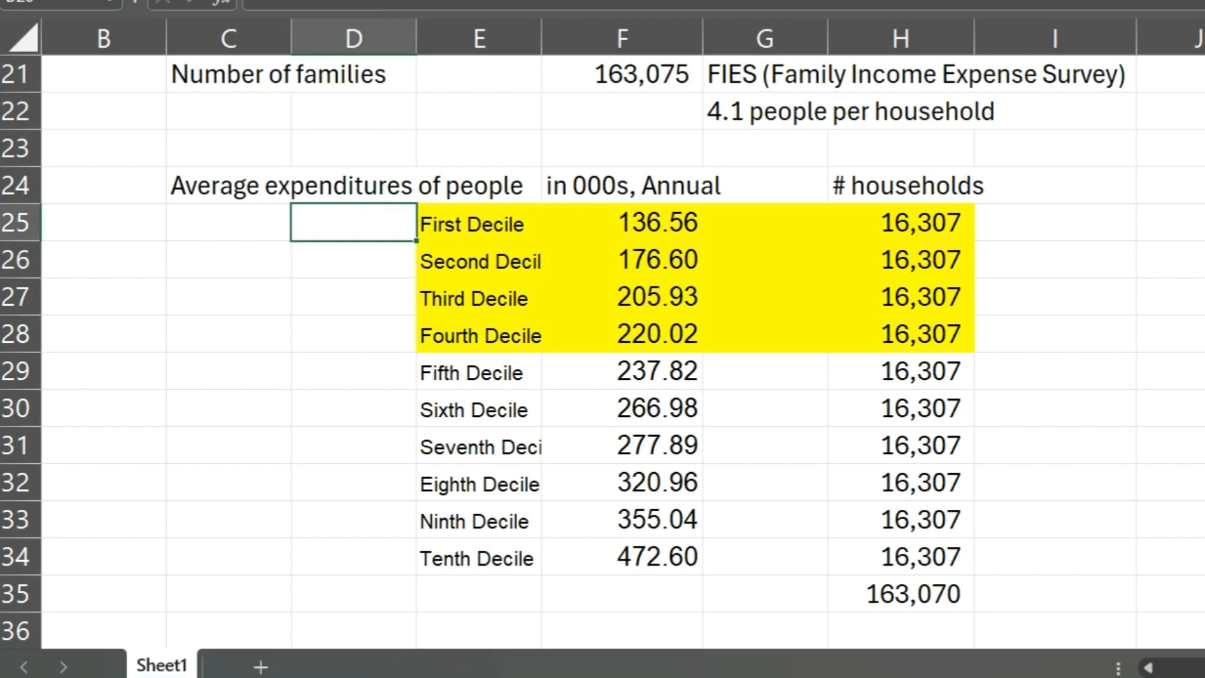
key(shift+Down)
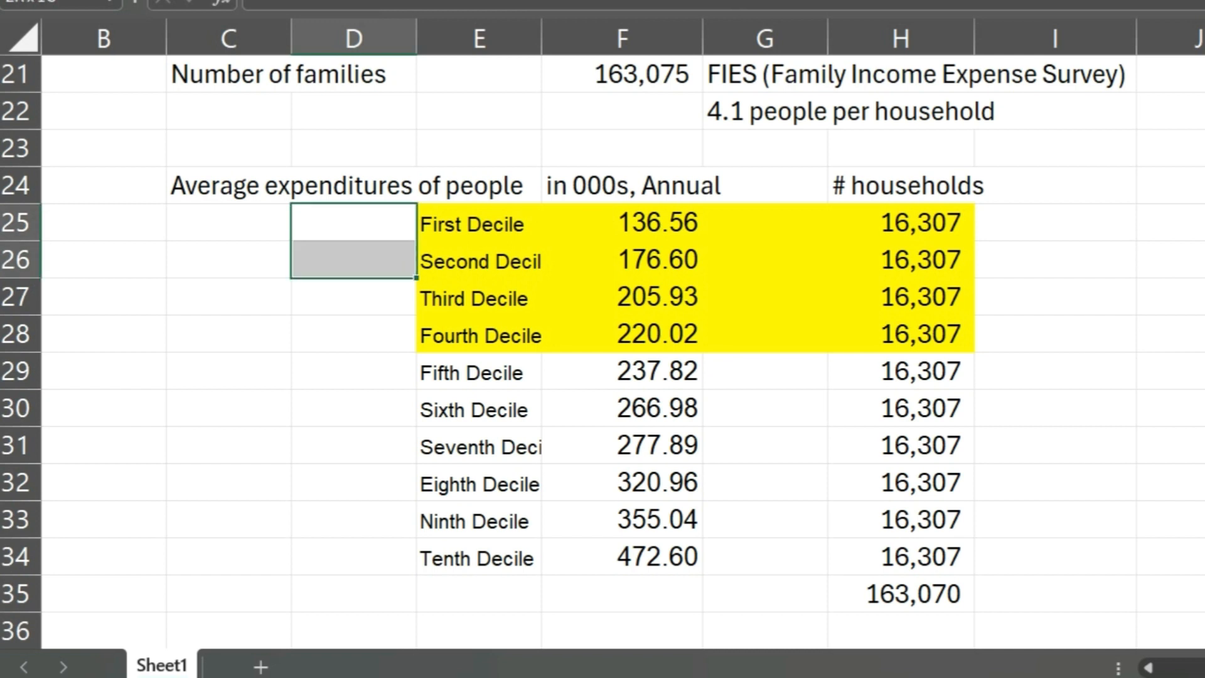
text(Class E)
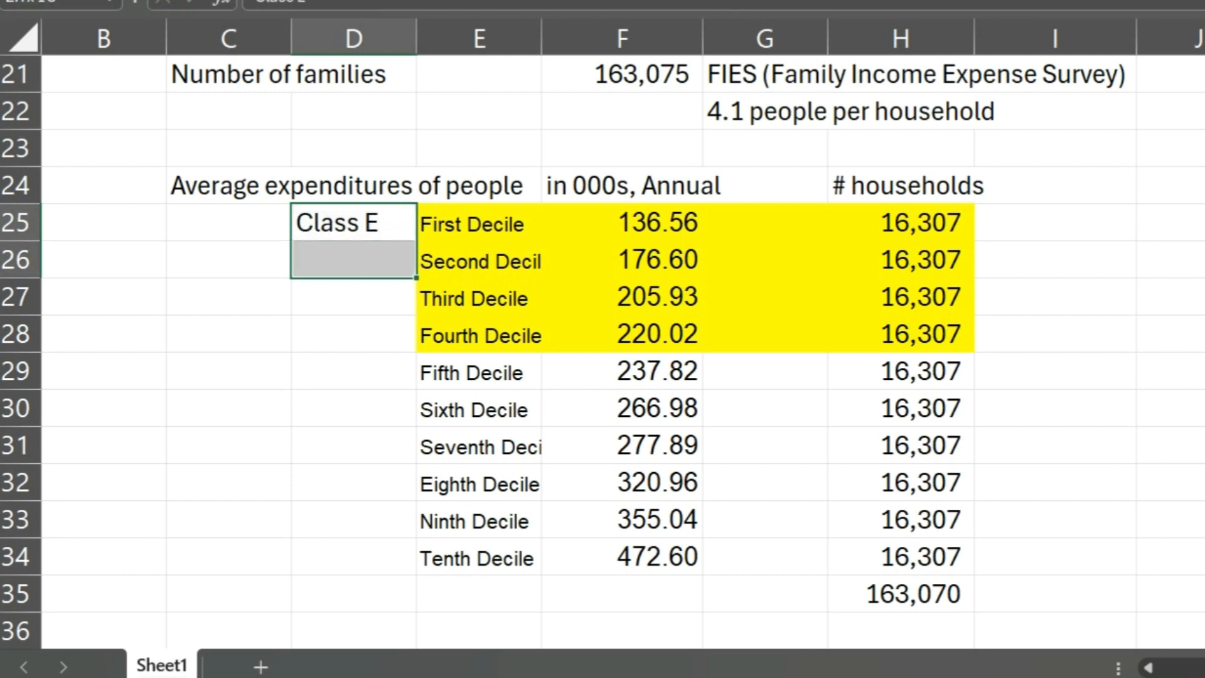
key(alt+h)
key(m)
key(c)
Step: Copy the merged Class E label to D27:D28 beside the third and fourth deciles
key(ctrl+c)
key(Down)
key(ctrl+v)
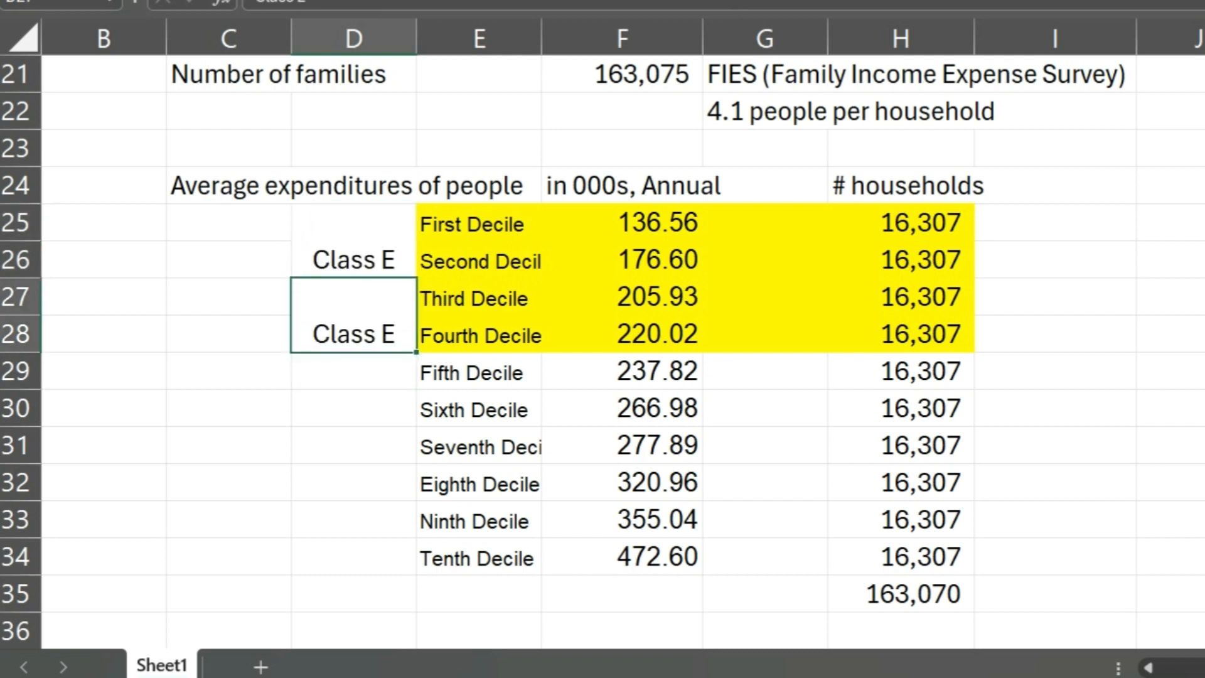
Step: Change the merged label beside the third and fourth deciles to "Class D"
key(F2)
key(shift+Left)
text(D)
key(Return)
Step: Copy the Class D label beside the fifth and sixth deciles and change it to "Class C"
key(Up)
key(ctrl+c)
key(Down)
key(Return)
key(Down)
key(Up)
key(F2)
key(BackSpace)
text(C)
key(Return)
Step: Copy the Class C label beside the seventh and eighth deciles and change it to "Class B"
key(Up)
key(ctrl+c)
key(Down)
key(Return)
key(Down)
key(Up)
key(F2)
key(BackSpace)
key(BackSpace)
text(B)
key(Return)
Step: Copy the Class B label beside the ninth and tenth deciles and change it to "Class A"
key(Up)
key(ctrl+c)
key(Down)
key(Return)
key(Up)
key(Down)
key(F2)
key(BackSpace)
key(BackSpace)
text(A)
key(Return)
key(Up)
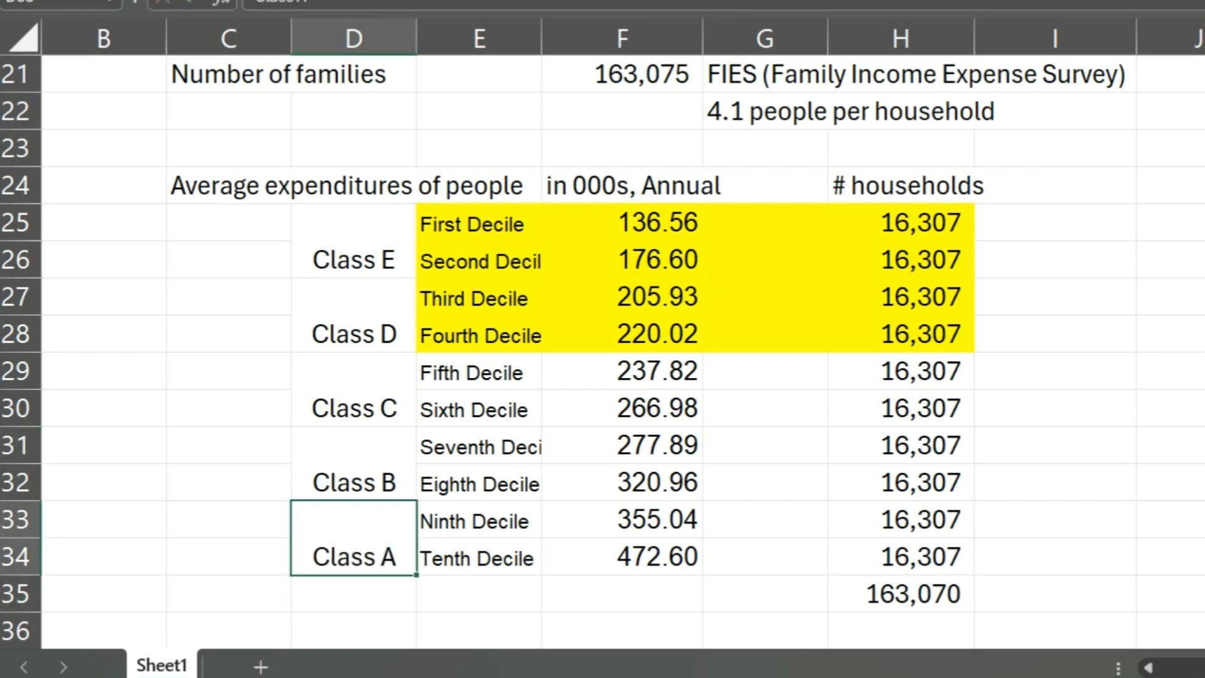
Step: Review the class labels against the decile names, annual expenditures and household counts
key(Right)
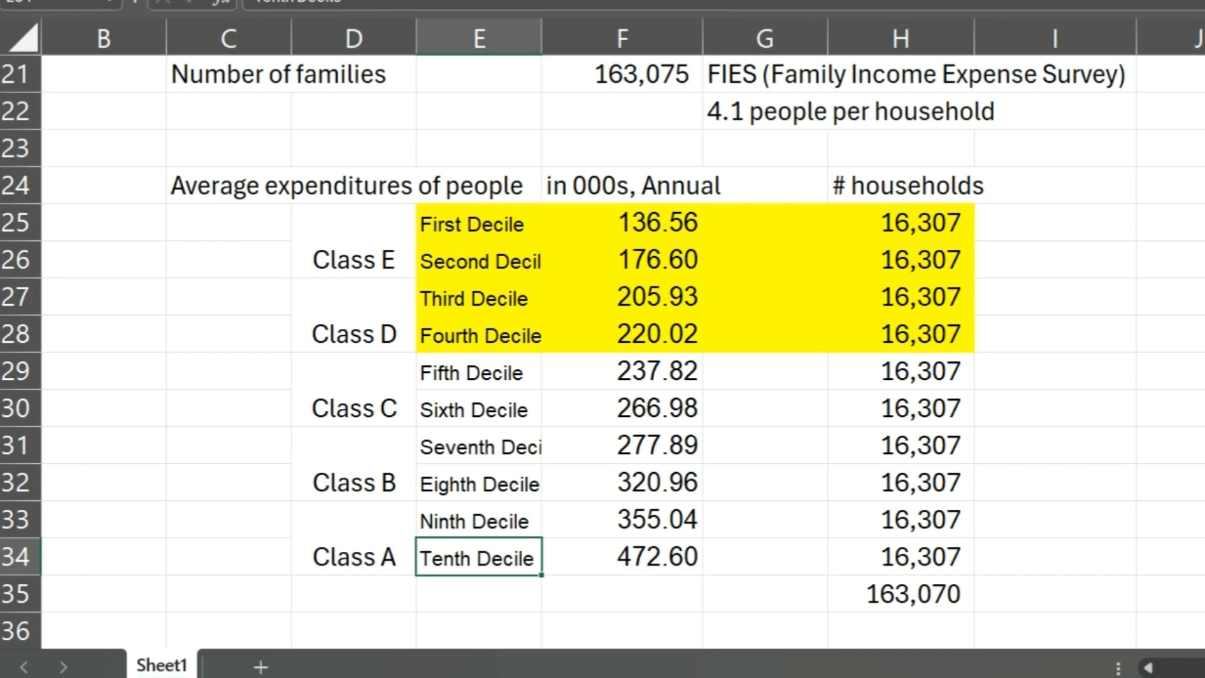
key(Left)
key(Right)
key(Right)
key(Right)
key(Right)
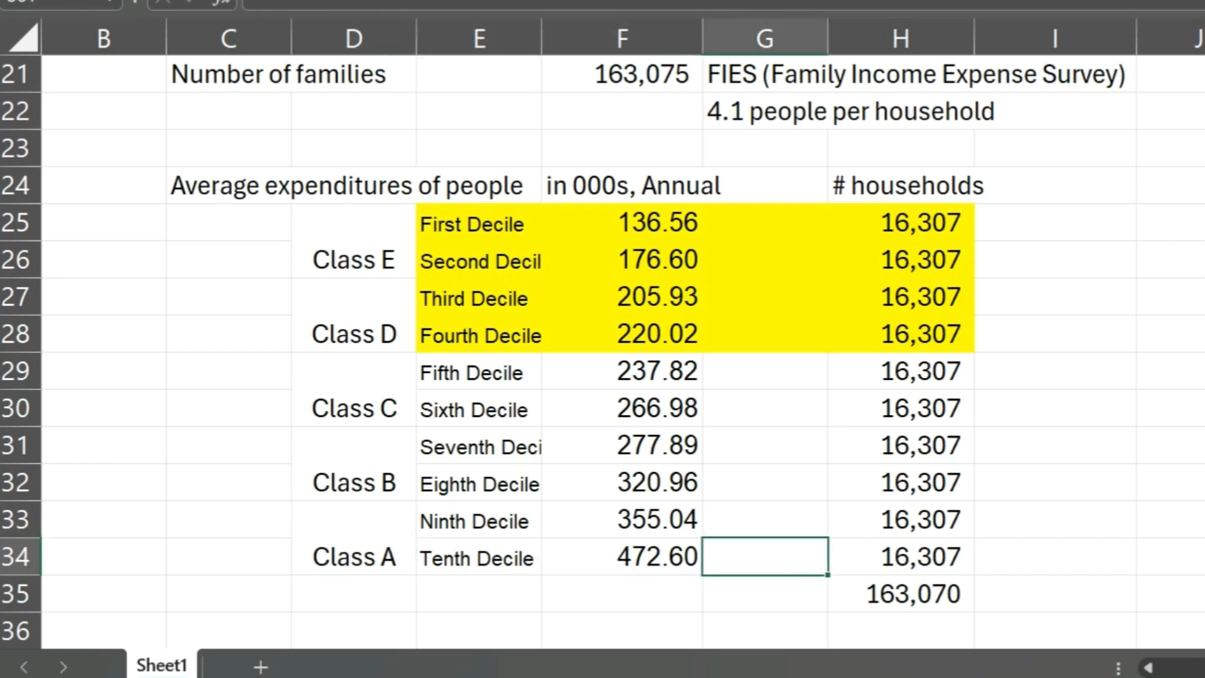
key(Left)
key(Left)
key(Left)
key(Left)
key(Up)
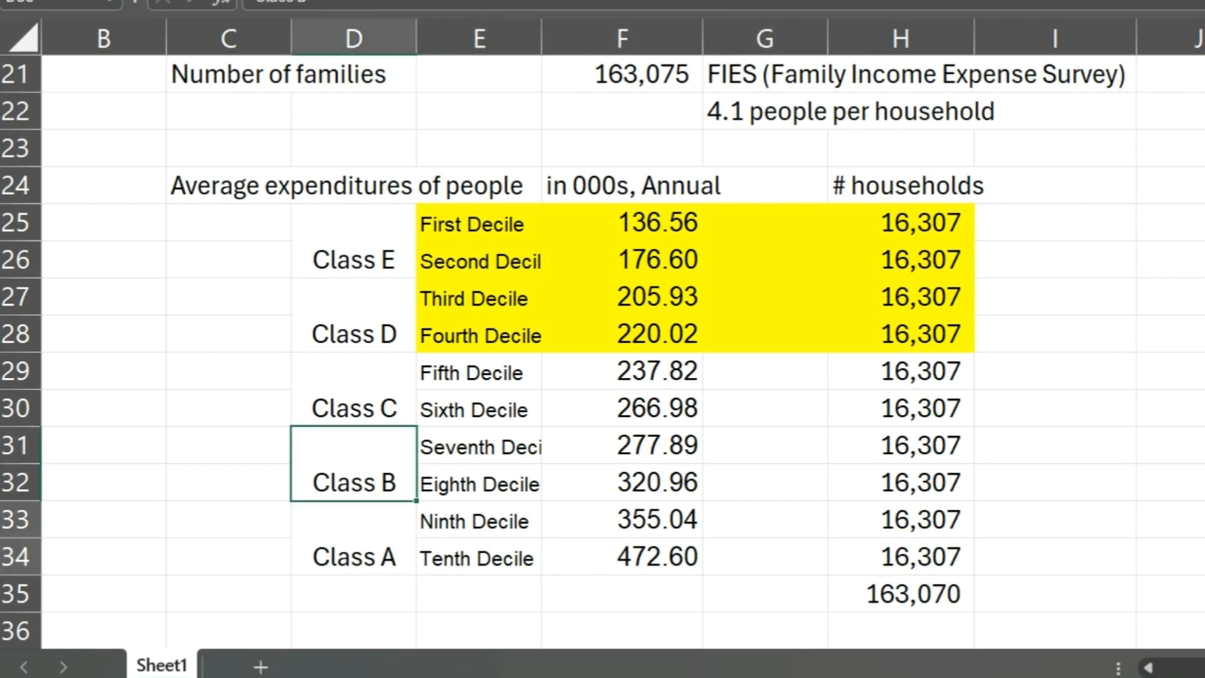
key(Up)
key(Up)
key(Up)
key(Up)
key(Down)
key(Down)
key(Down)
key(Up)
key(Right)
key(Right)
key(Up)
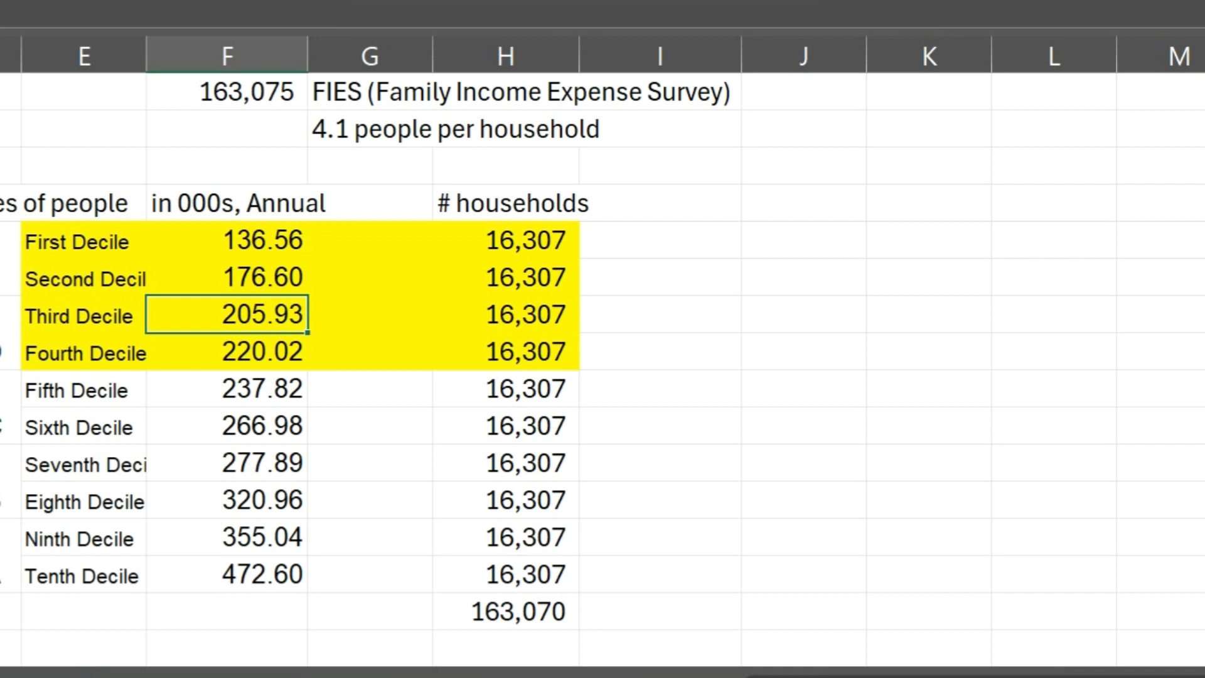
key(Left)
key(Left)
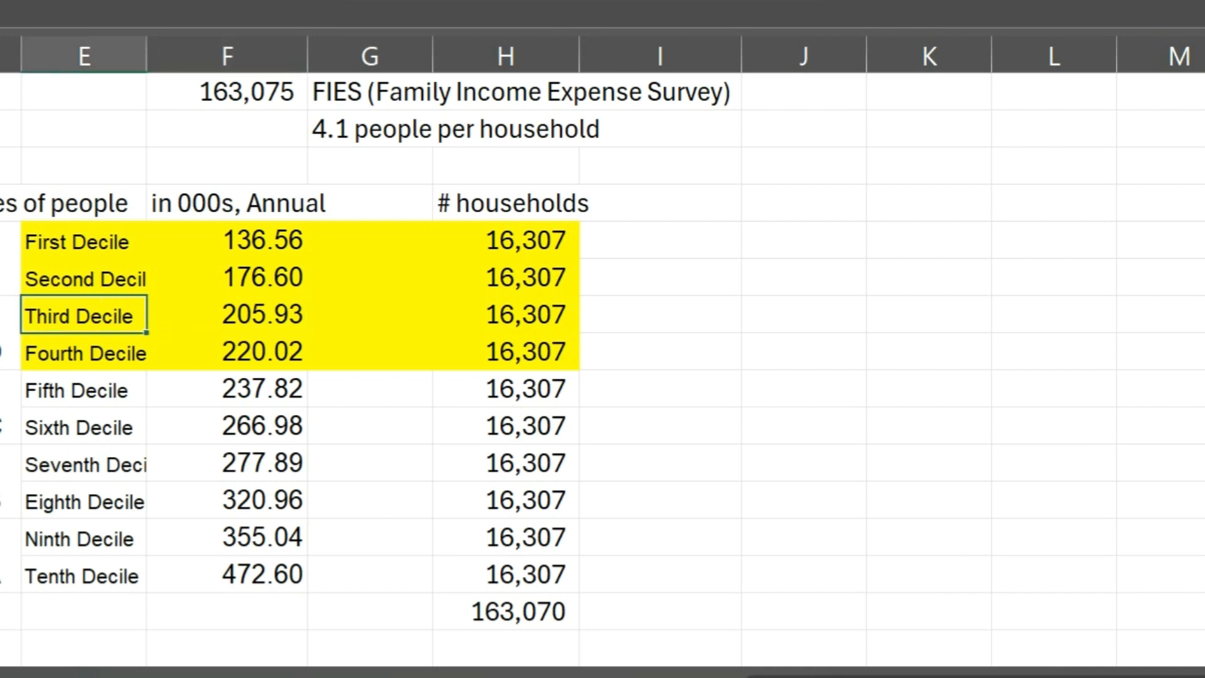
key(Down)
key(Up)
key(Right)
key(Right)
key(Right)
key(Up)
key(Up)
key(Up)
key(Up)
key(Down)
key(Left)
key(Left)
Step: Enter the heading "Ongoing Market" in J24, on the same row as the household count heading
key(Right)
key(Right)
key(Right)
key(Right)
key(Right)
key(Right)
key(Up)
key(Left)
text(M)
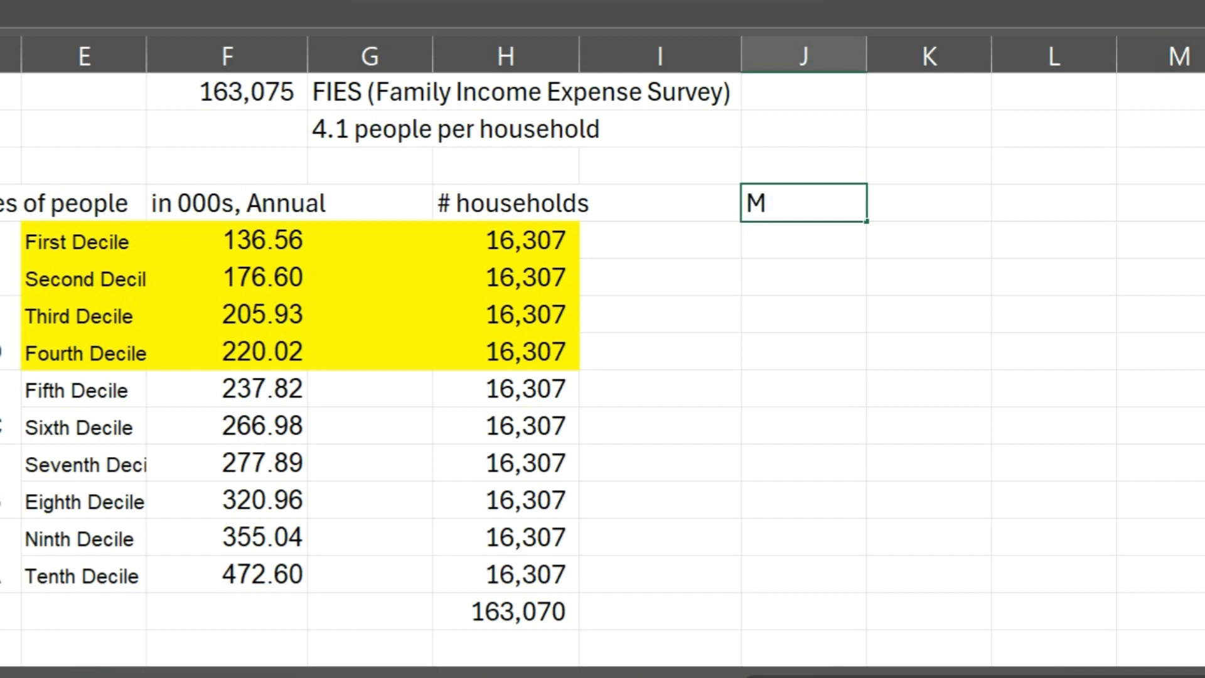
key(BackSpace)
text(Ongoing)
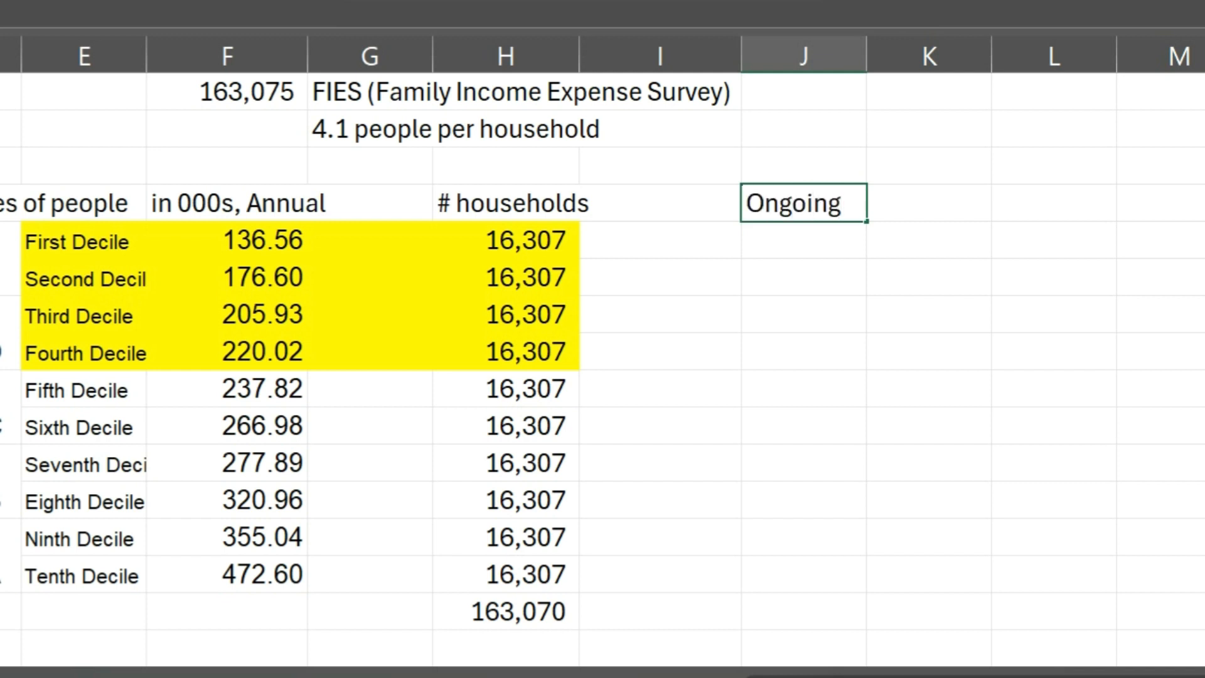
text( Market)
key(Return)
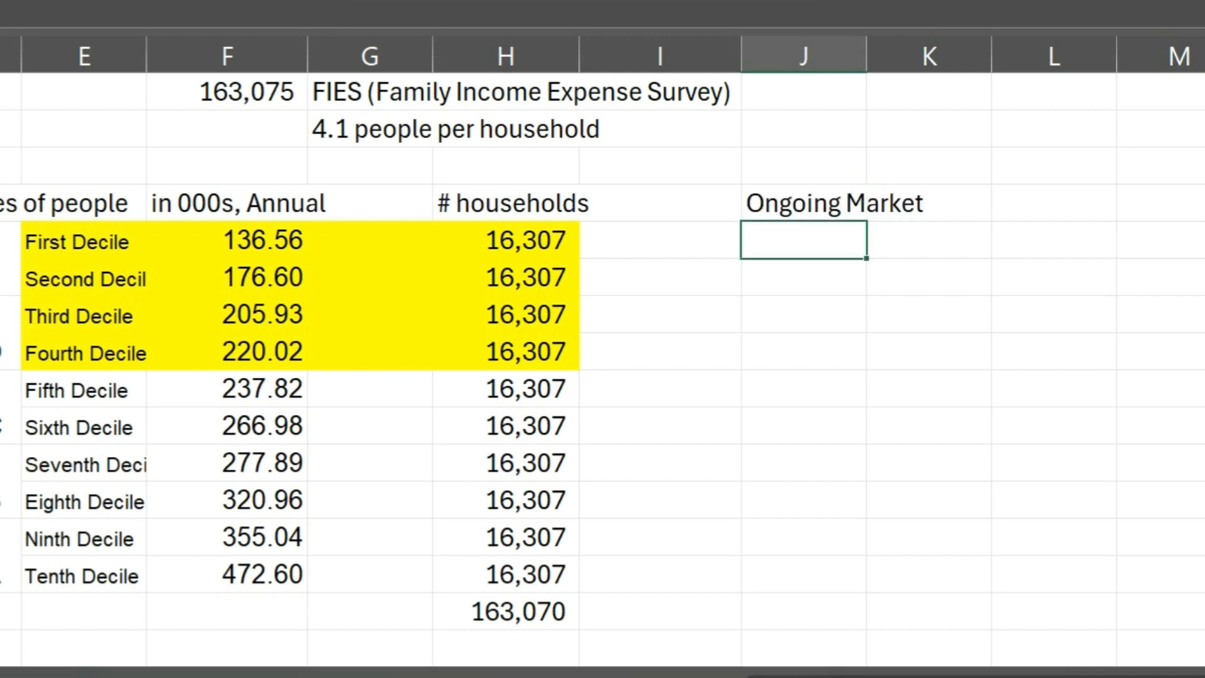
Step: Calculate the first decile's ongoing market in J25 as expenditure times households, =F25*H25
key(Left)
key(Left)
key(Left)
key(Left)
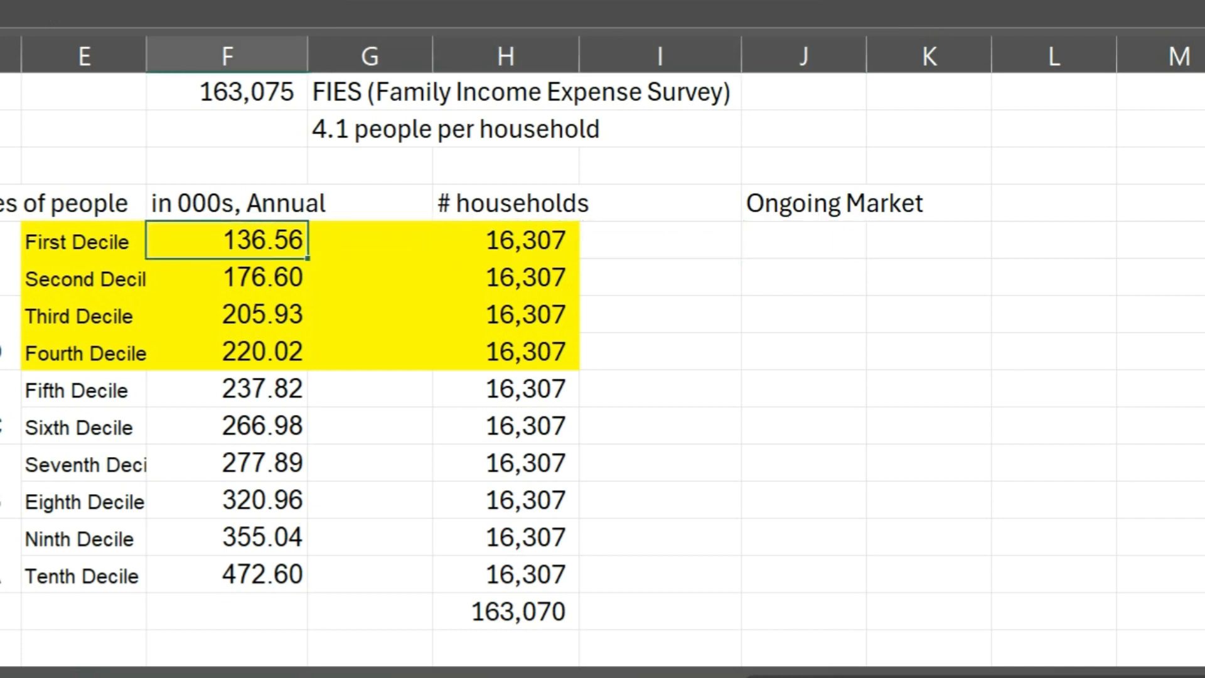
key(Right)
key(Right)
key(Right)
key(Right)
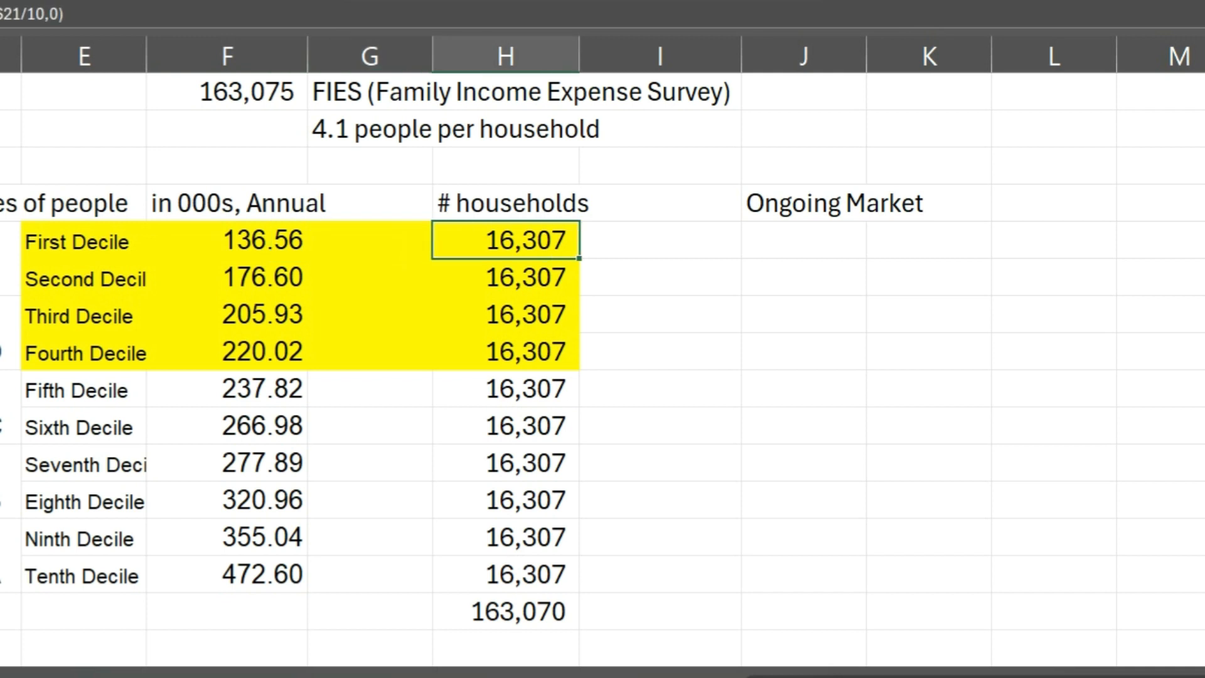
text(=)
key(Left)
key(Left)
key(Left)
key(Left)
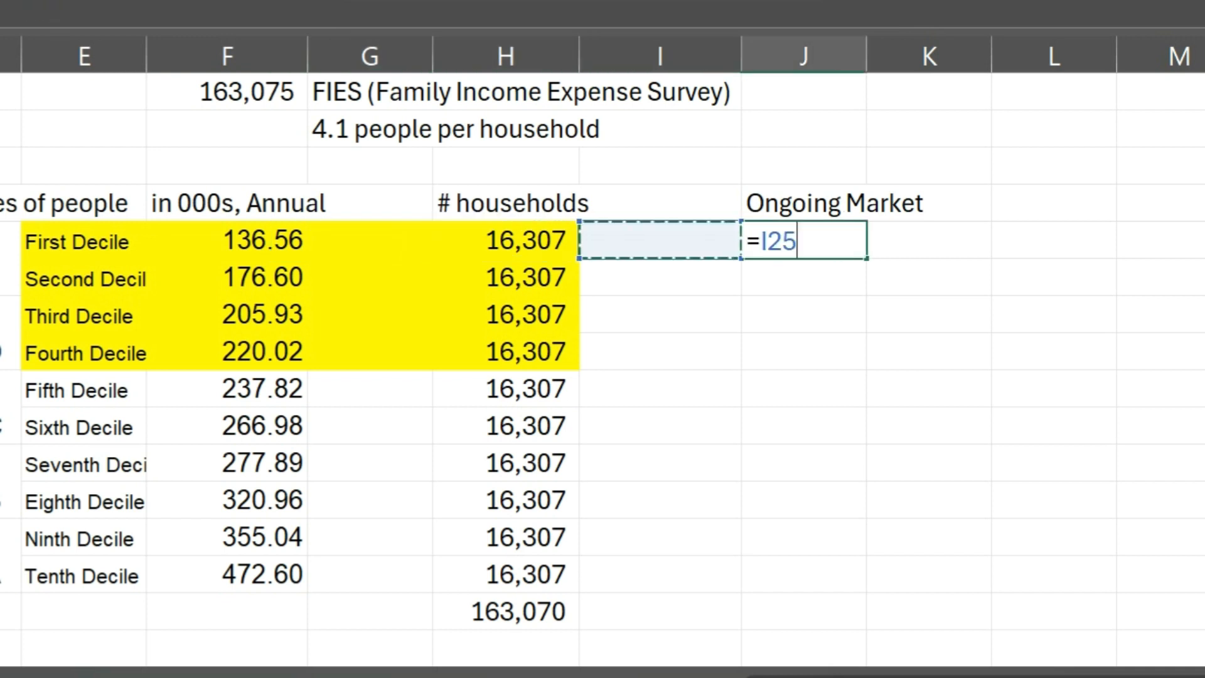
text(*)
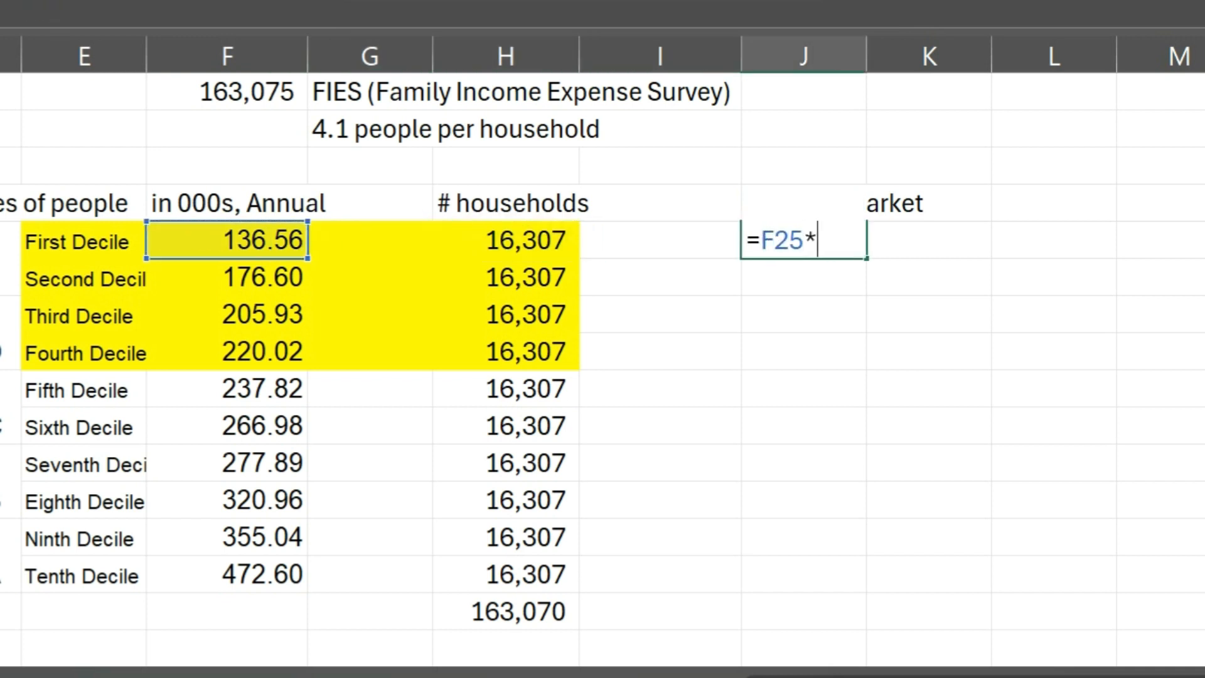
key(Left)
key(Left)
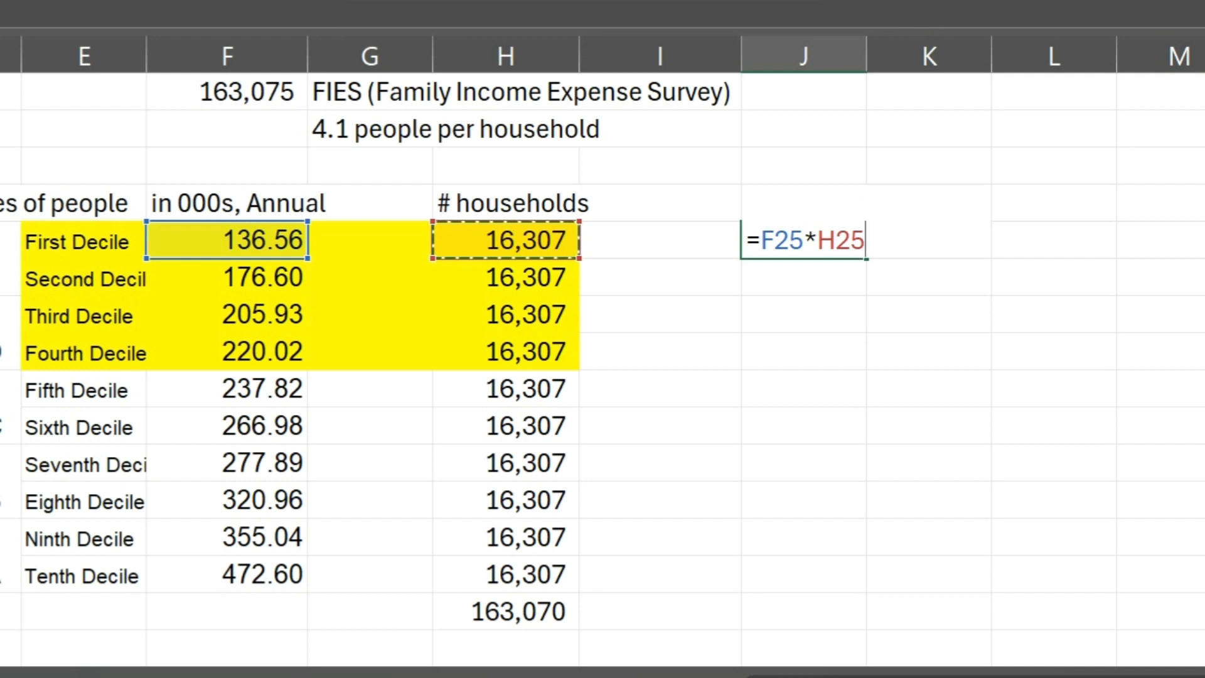
key(Return)
key(Up)
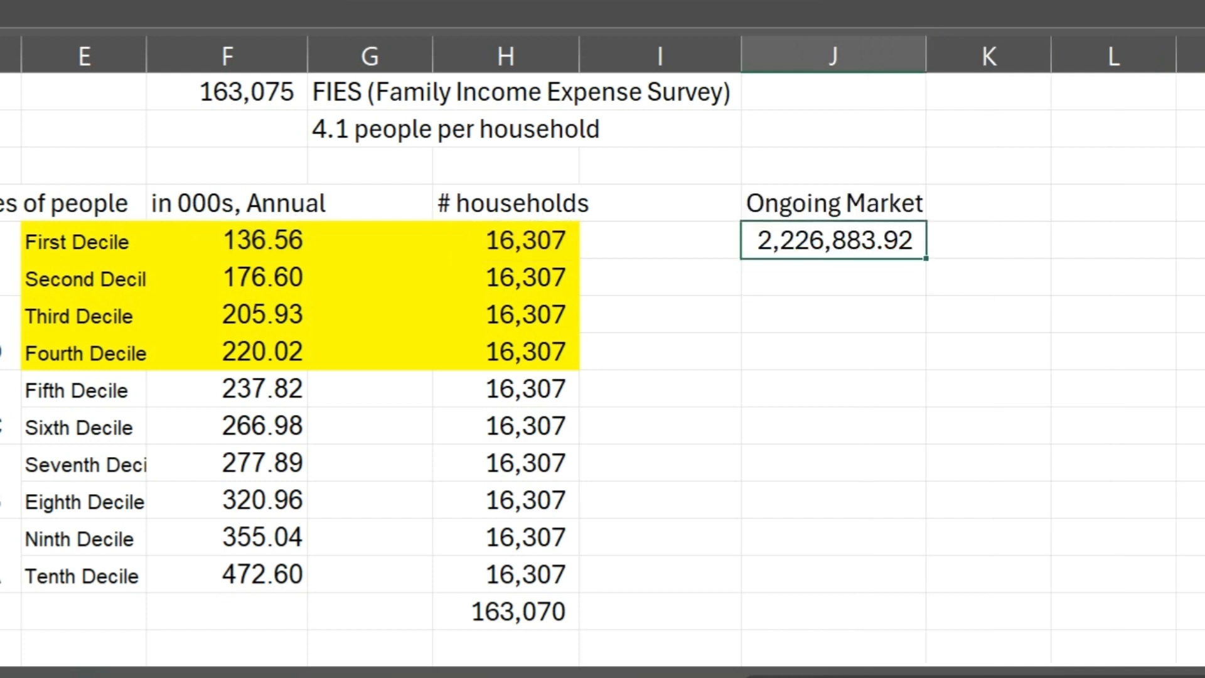
Step: Copy the J25 ongoing market formula down to J26:J28 for the second to fourth deciles
key(ctrl+c)
key(Down)
key(shift+Down)
key(shift+Down)
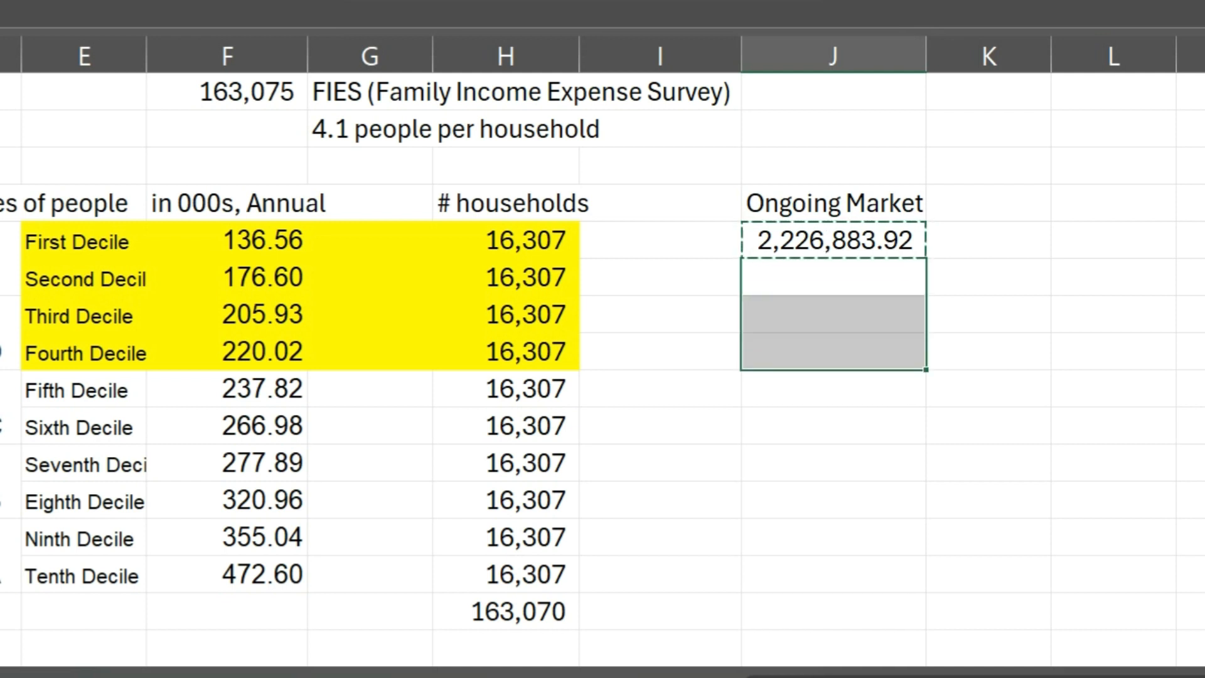
key(ctrl+v)
Step: Extend the first decile's ongoing market formula to divide by 1000, =F25*H25/1000
key(shift+Up)
key(shift+Up)
key(Up)
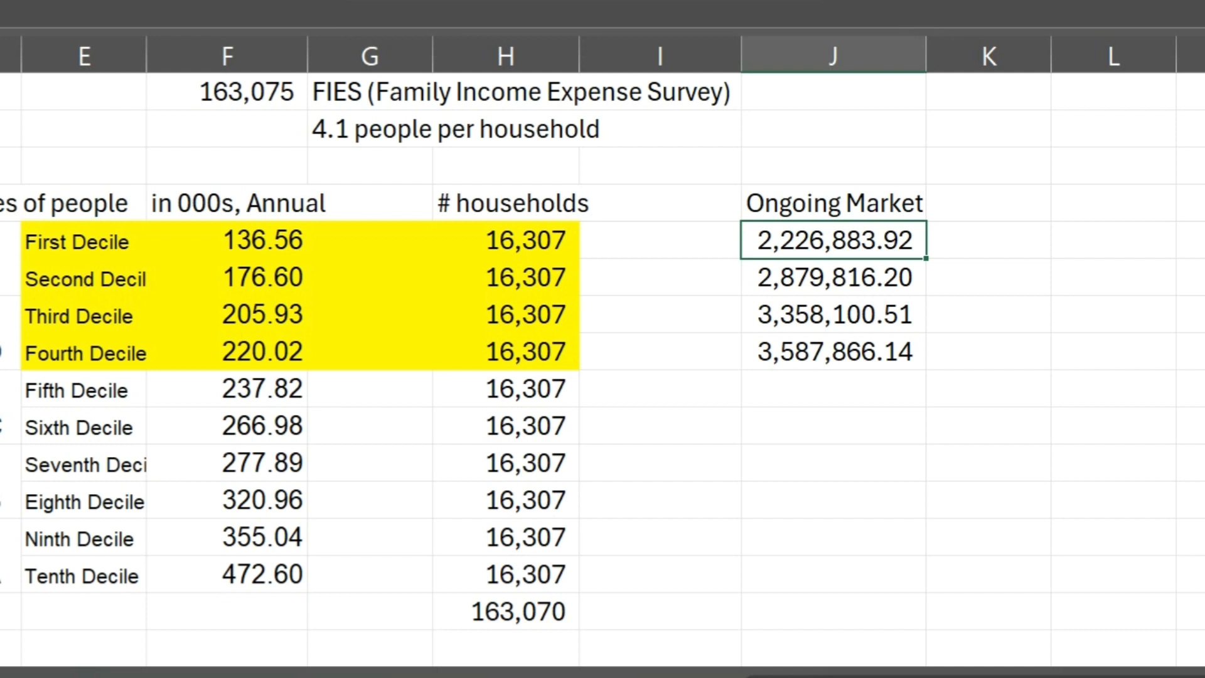
key(F2)
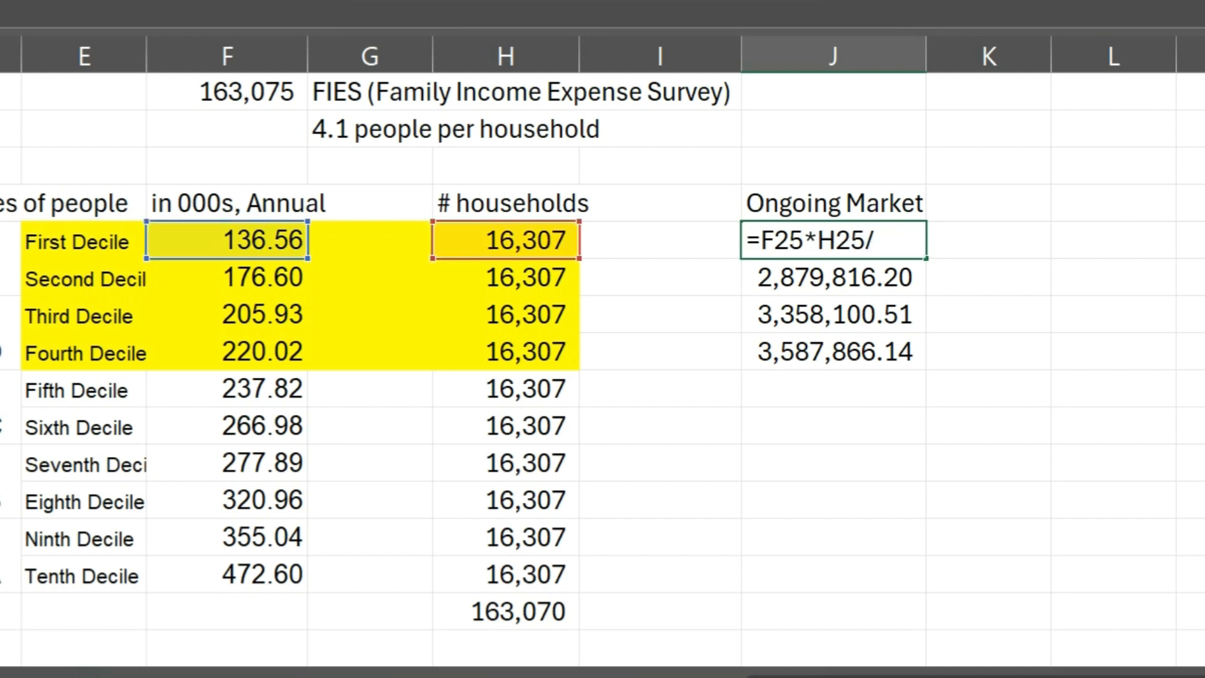
text(/000)
key(BackSpace)
key(BackSpace)
key(BackSpace)
text(1000)
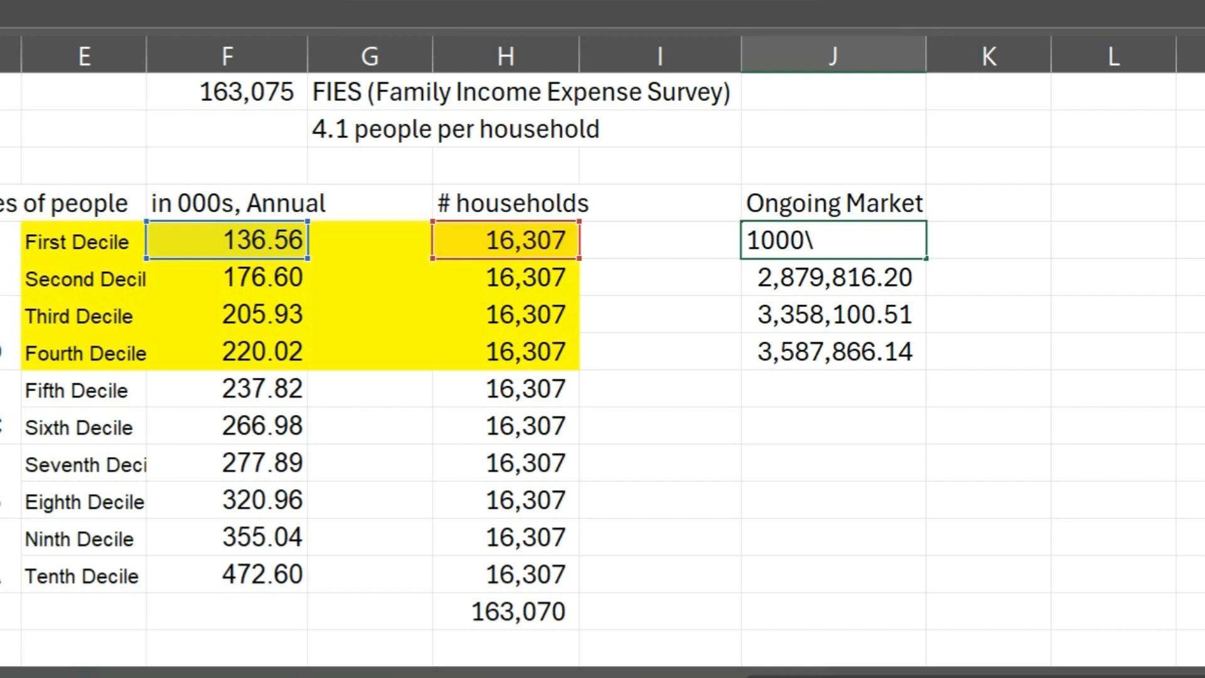
key(Return)
Step: Copy the formula that divides by 1000 from J25 to J26:J28
key(Up)
key(ctrl+c)
key(Down)
key(shift+Down)
key(shift+Down)
key(ctrl+v)
key(Escape)
Step: Check the first decile's market in full units with =F25*1000*H25 in L25, and clear the cell
key(Up)
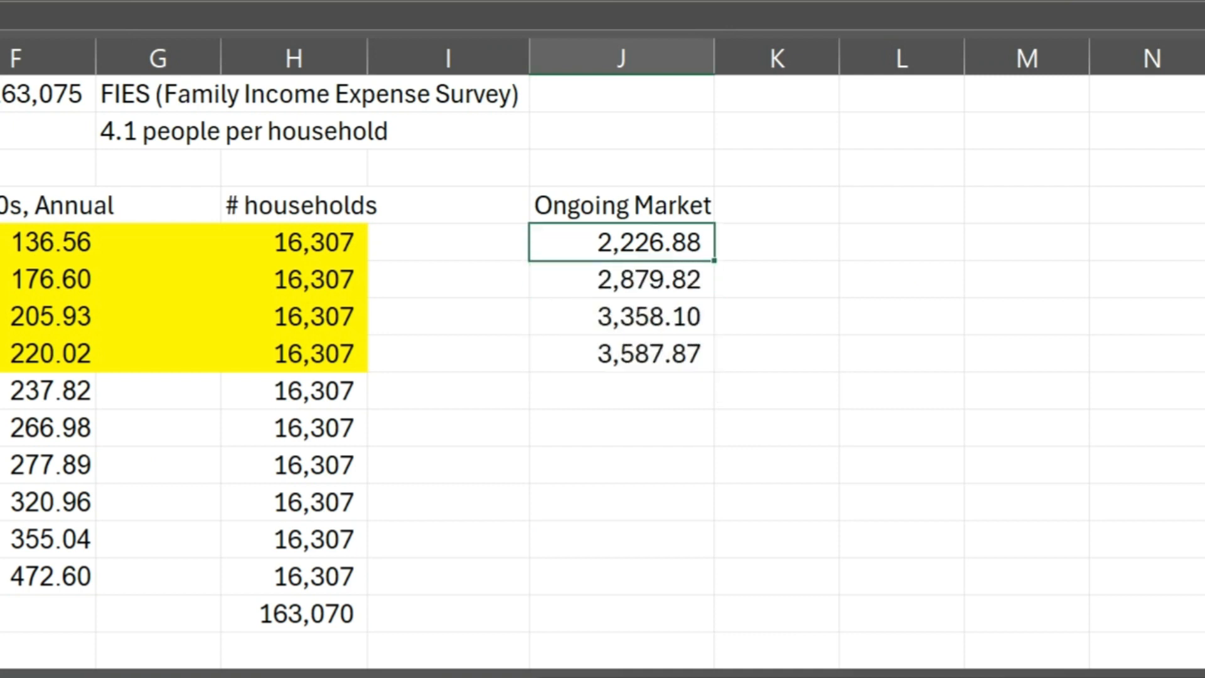
key(F2)
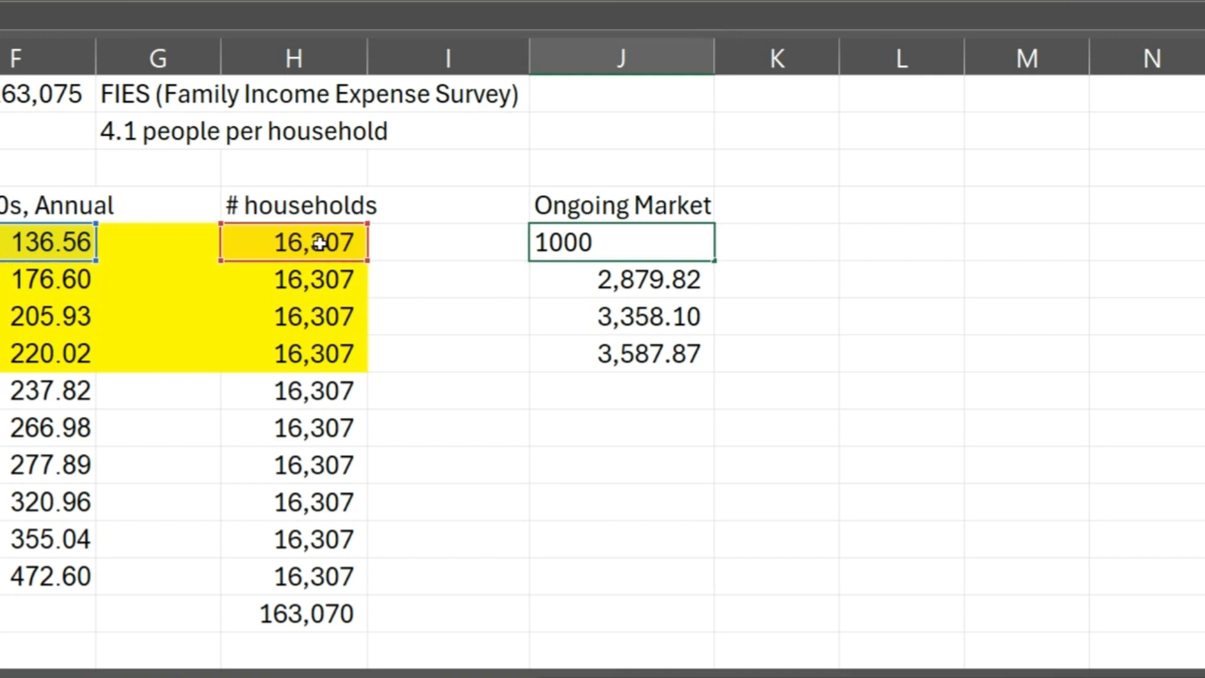
click(891, 251)
double_click(893, 253)
text(=)
key(Left)
key(Left)
key(Left)
key(Left)
key(Left)
key(Left)
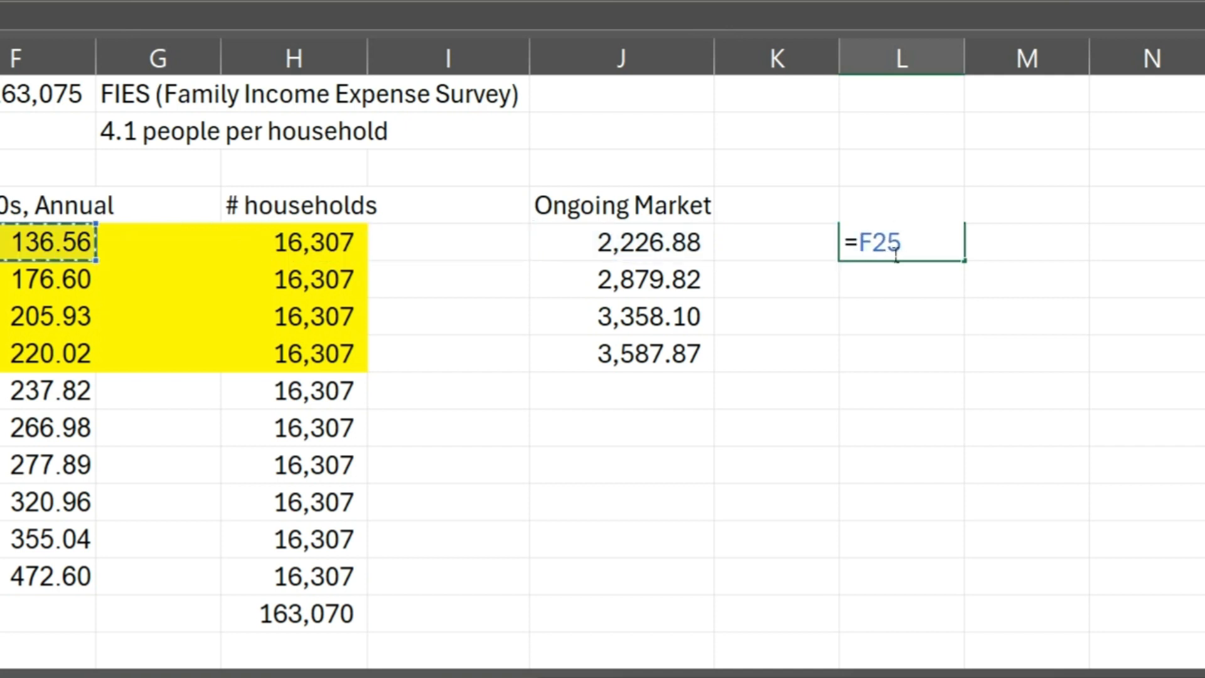
text(*1000)
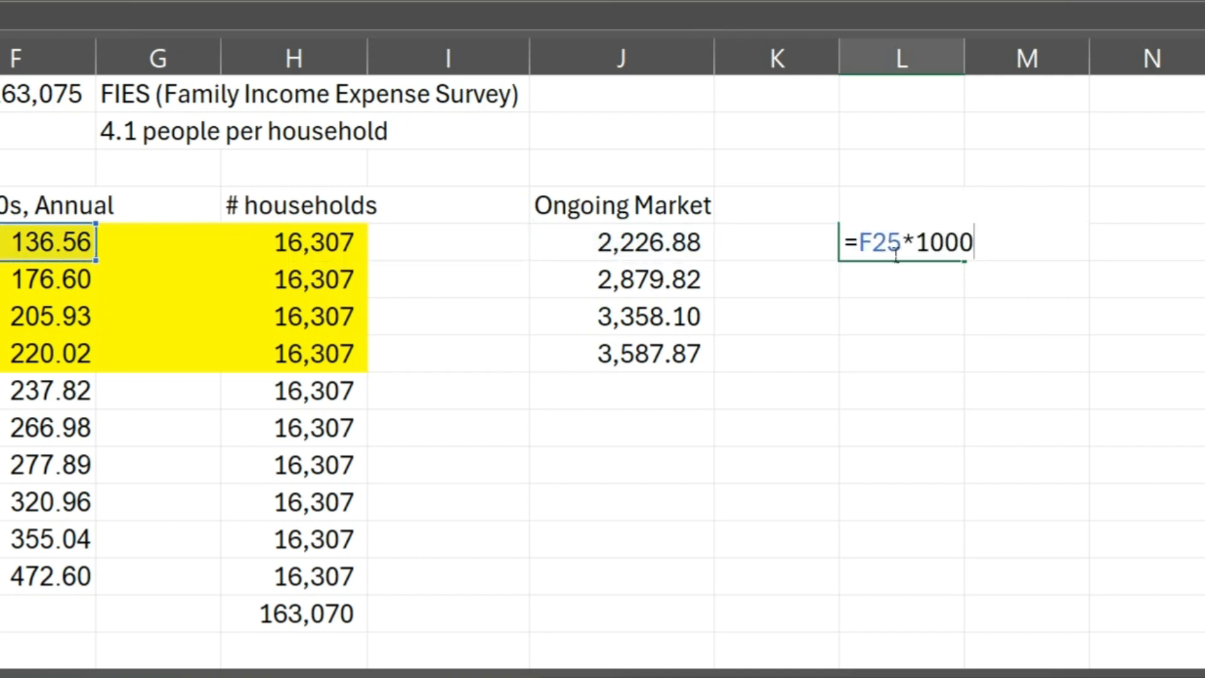
text(*)
key(Left)
key(Left)
key(Left)
key(Left)
key(ctrl+Return)
key(Return)
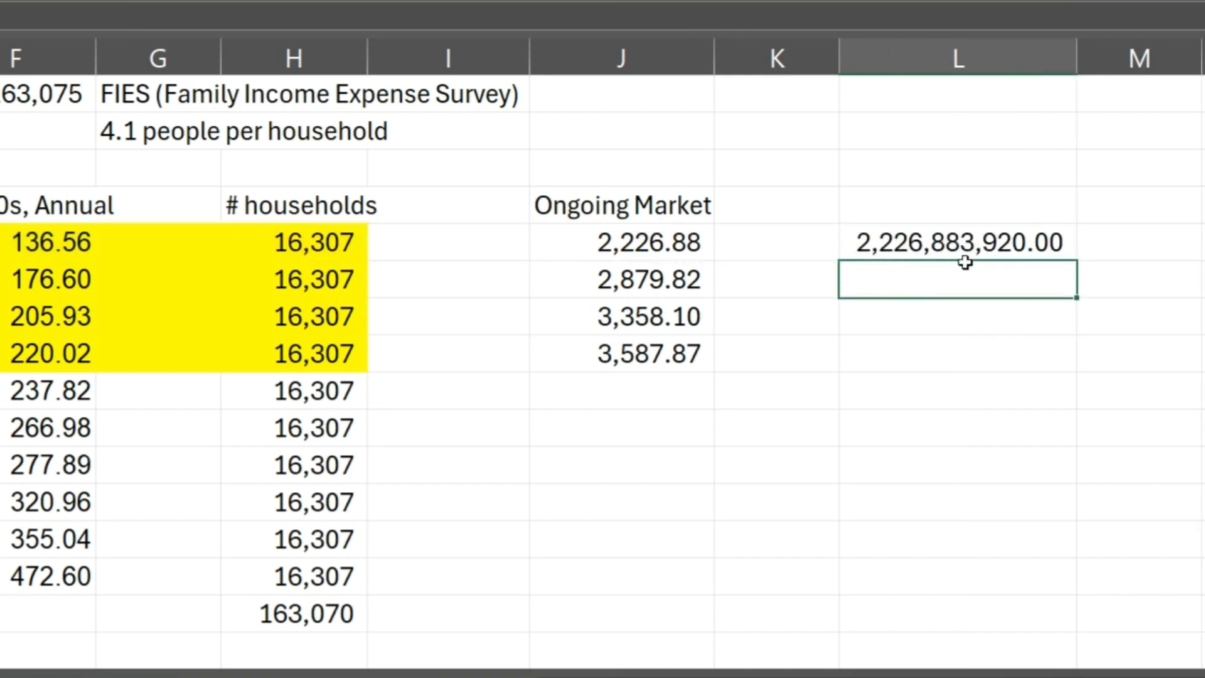
click(914, 243)
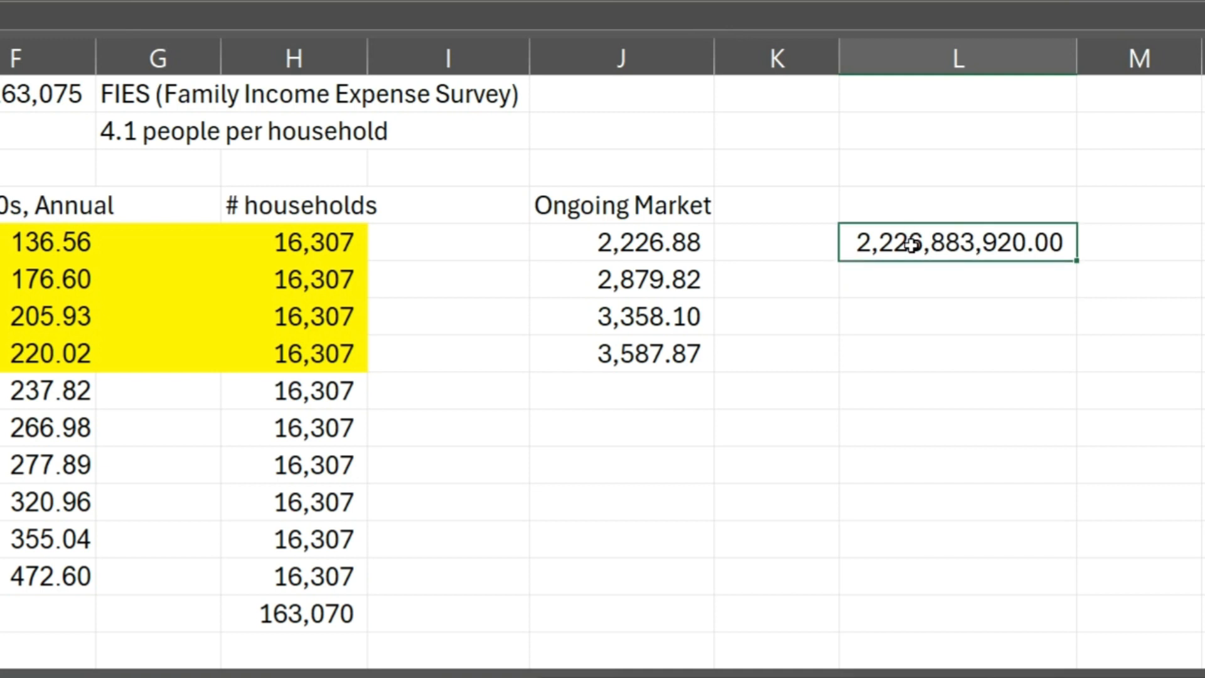
key(Delete)
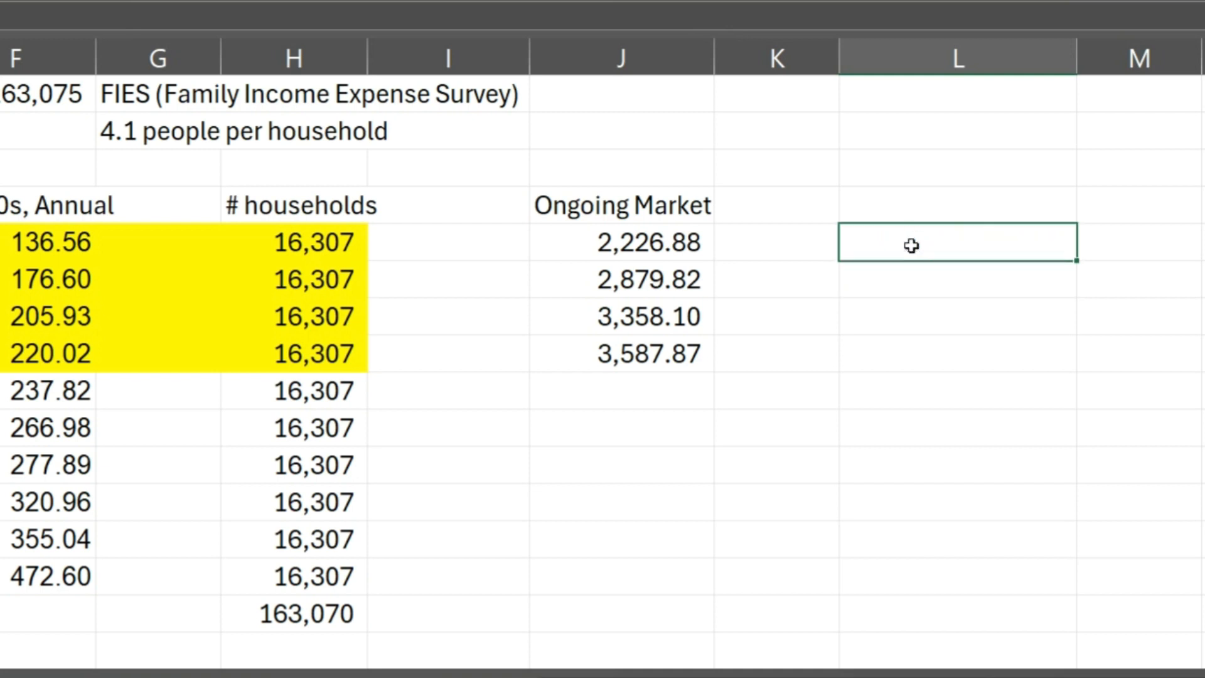
Step: Label the first decile's ongoing market with the unit "Million Pesos" in K25
key(Left)
key(Left)
key(Right)
key(Left)
key(Left)
key(Right)
key(Right)
text(Million P)
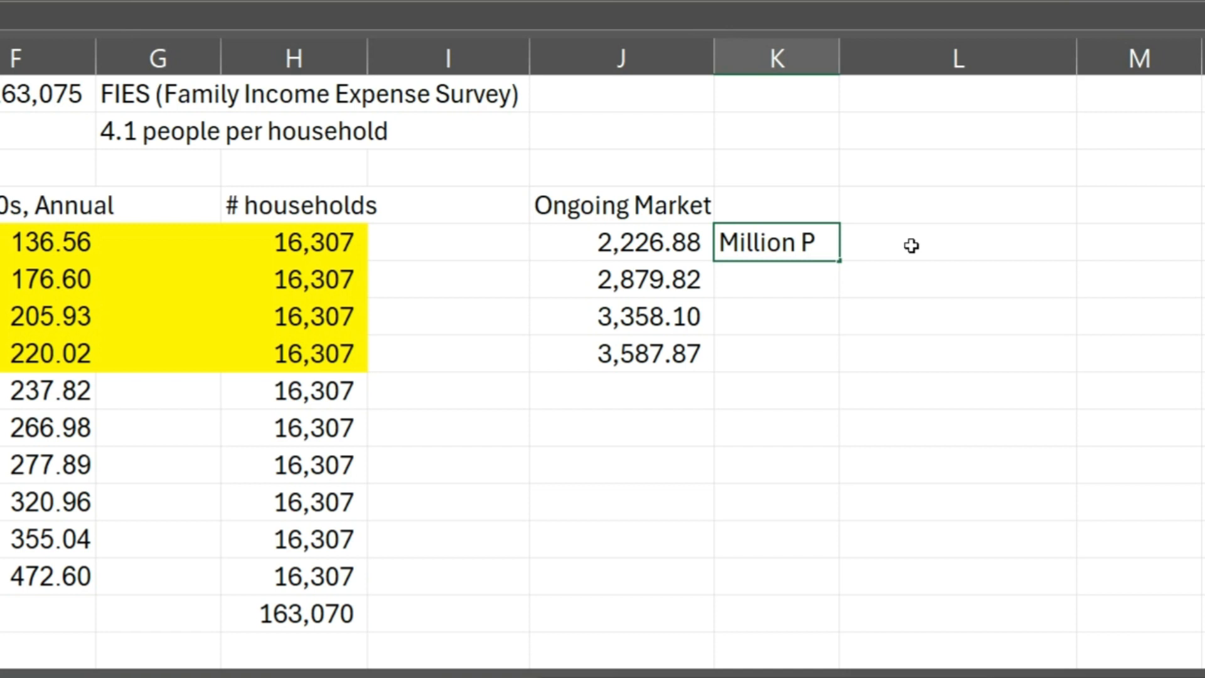
text(esos)
key(Return)
Step: Copy the "Million Pesos" label from K25 down to K26:K28
key(Up)
key(ctrl+c)
key(Down)
key(shift+Down)
key(shift+Down)
key(ctrl+v)
key(Escape)
Step: Total the four deciles' ongoing market in J30 with a SUM of J25:J28
key(Down)
key(Down)
key(Down)
key(Down)
key(Left)
key(Left)
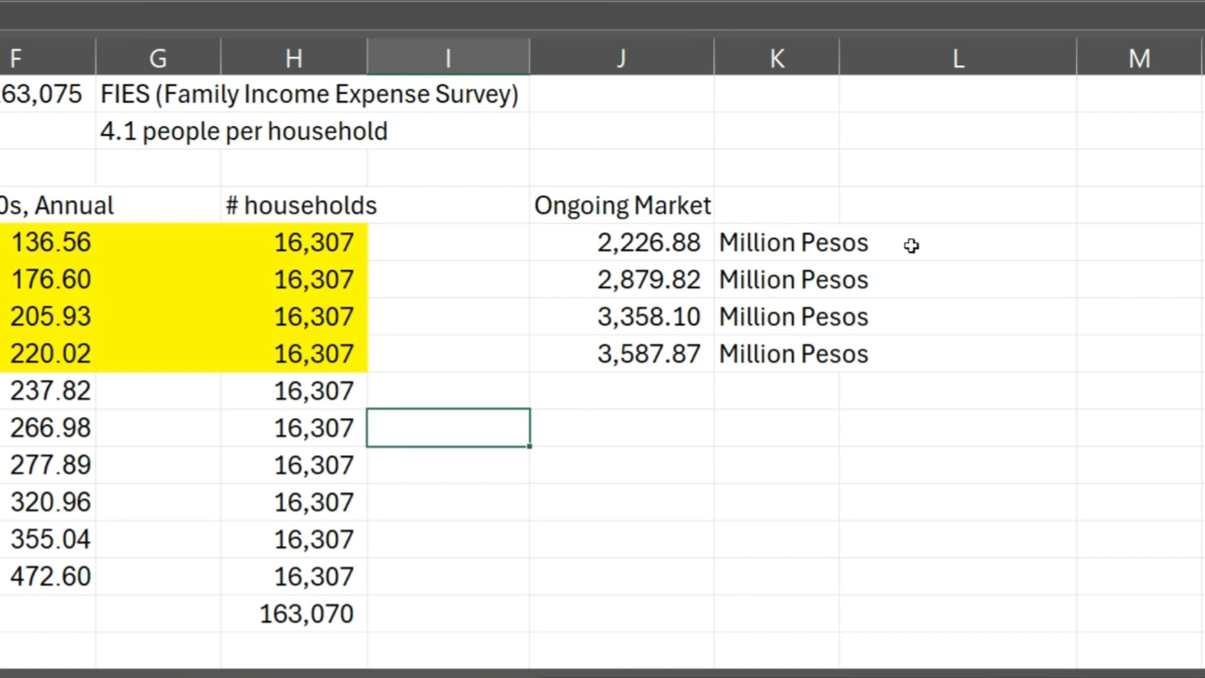
key(Right)
text(=sum()
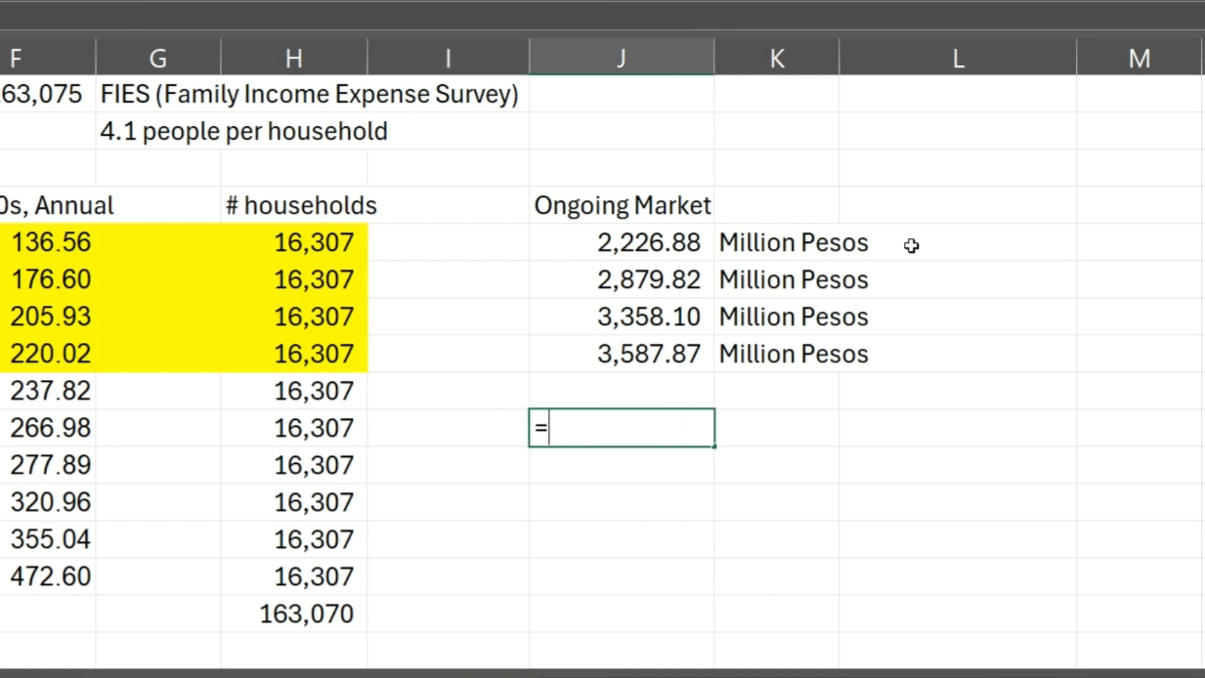
key(Up)
key(Up)
key(Up)
key(Up)
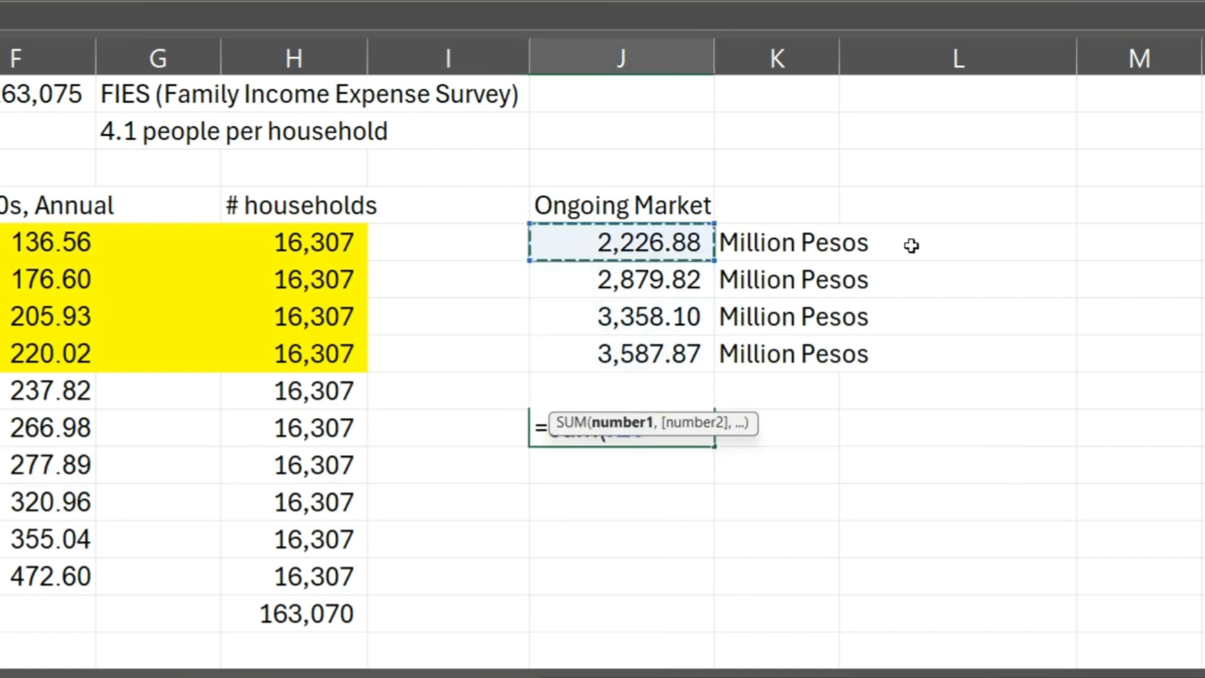
key(shift+Down)
key(shift+Down)
key(shift+Down)
key(Return)
key(Up)
Step: Copy the ongoing market total from J30 into K30
key(ctrl+c)
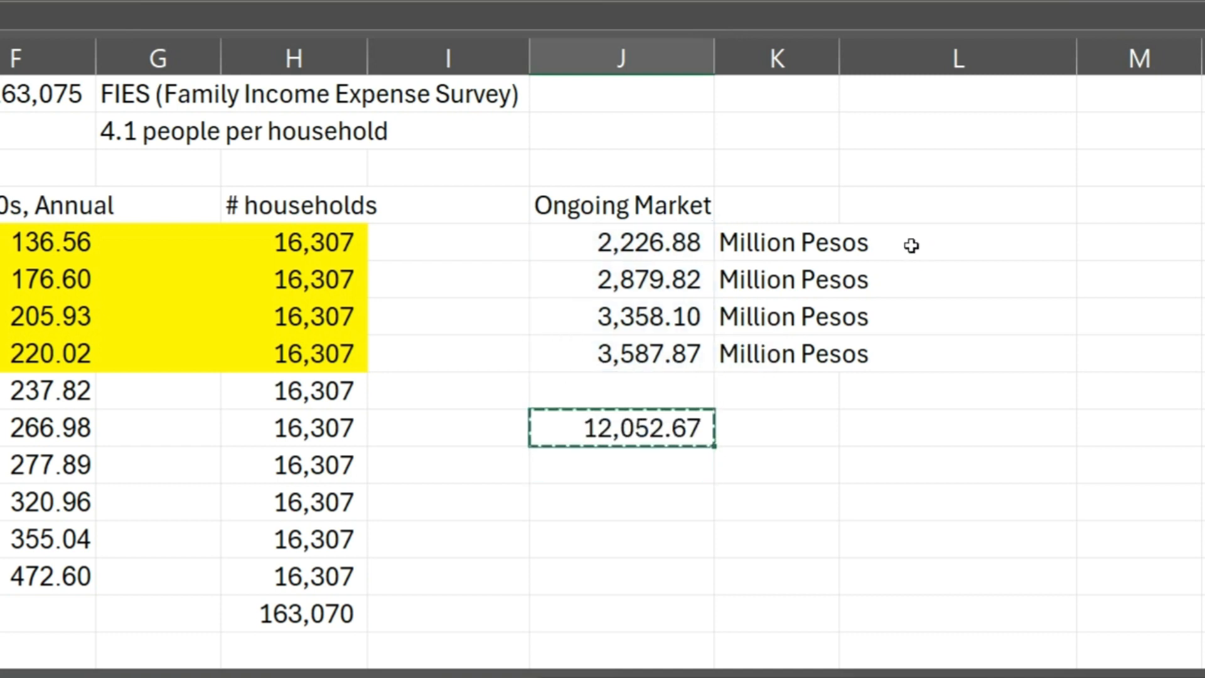
key(Right)
key(Return)
key(Down)
key(Up)
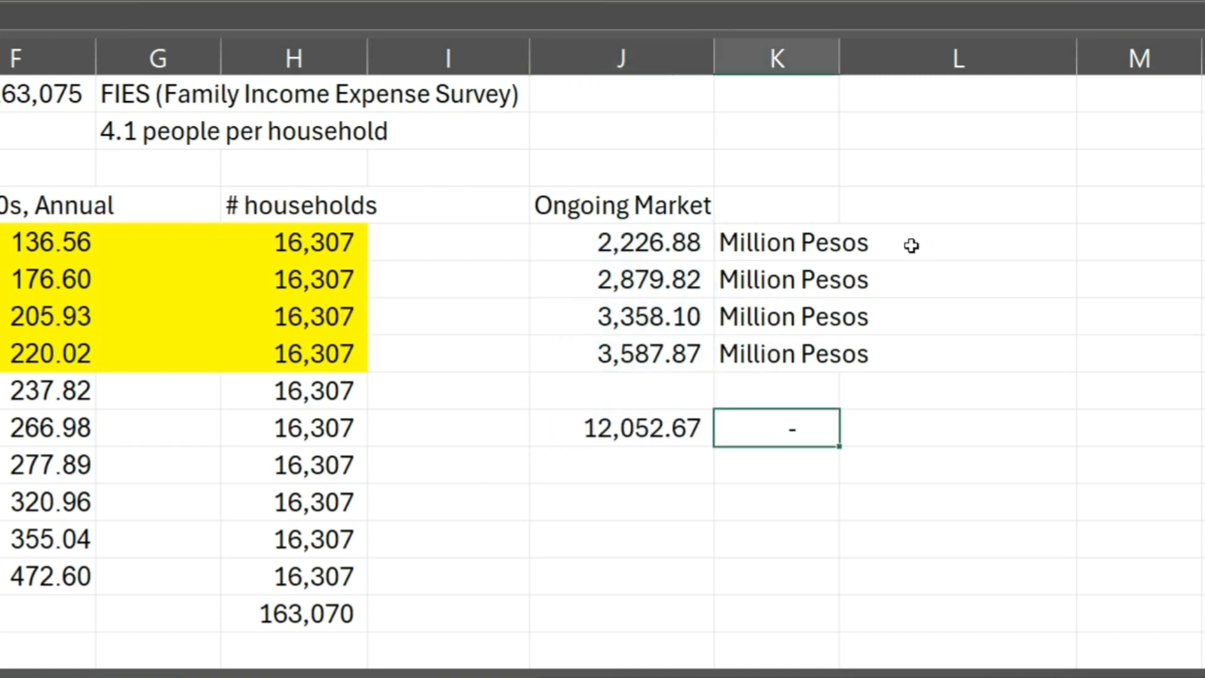
Step: Reference the unit label in K30 with =K28 beside the ongoing market total
text(=)
key(Up)
key(Up)
key(Return)
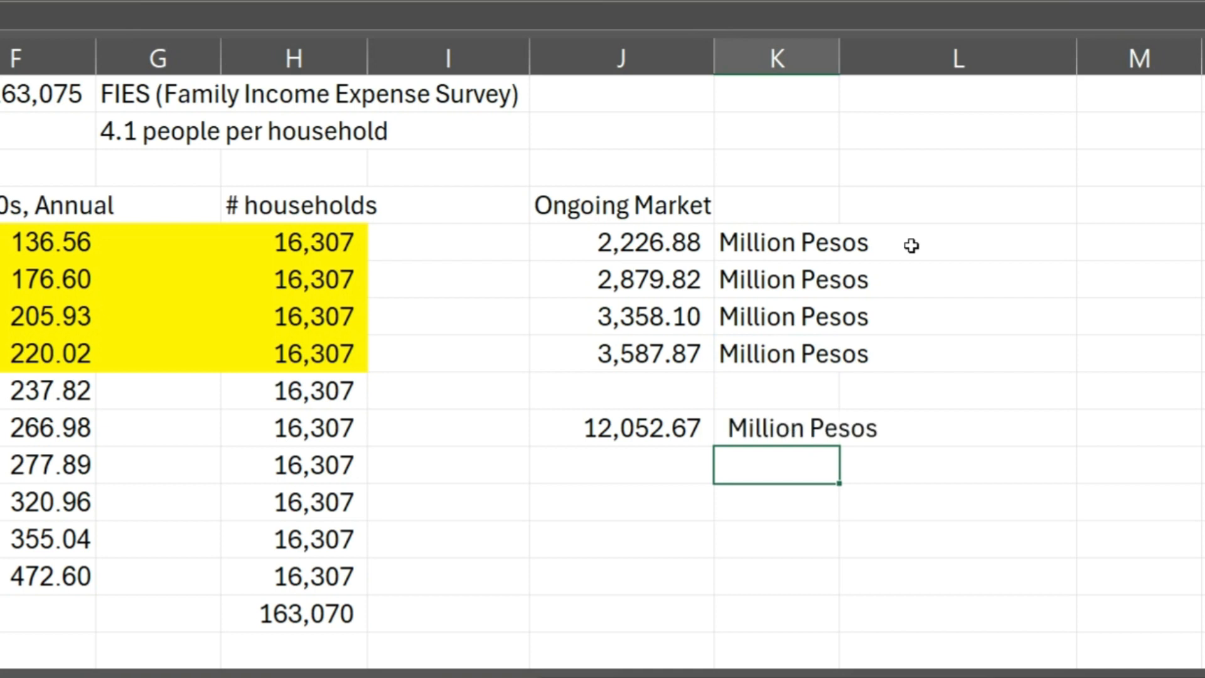
key(Left)
key(Left)
key(Right)
key(Right)
key(Up)
key(Up)
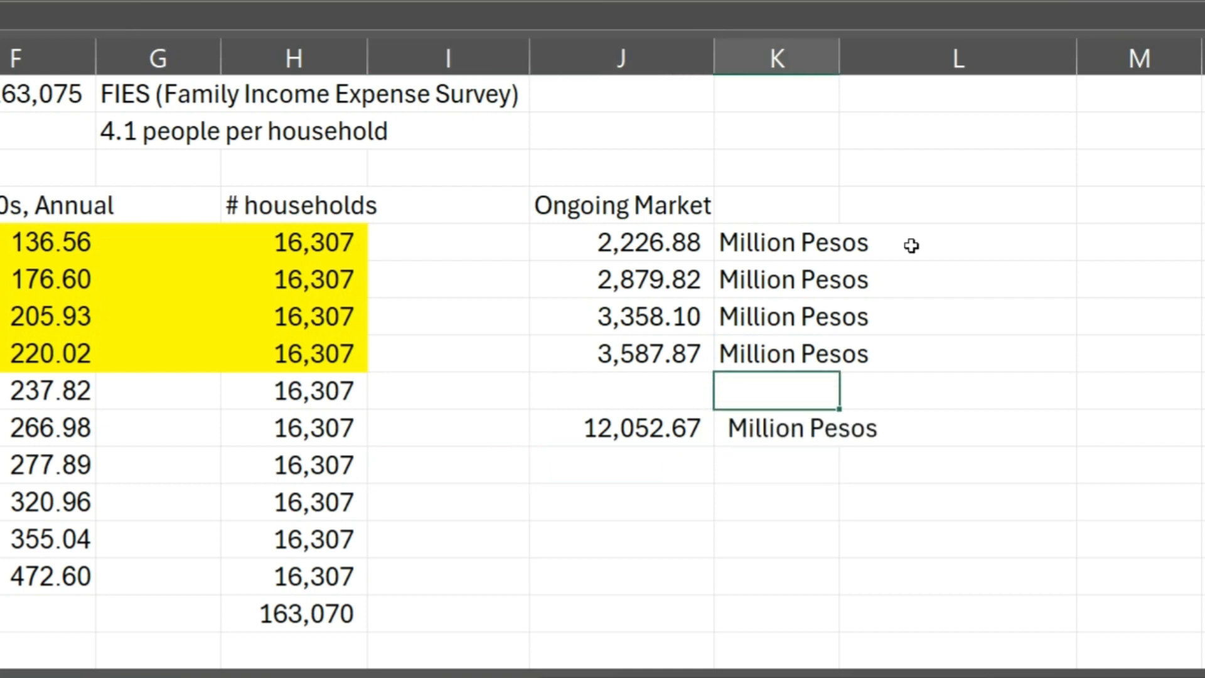
key(Left)
key(Left)
key(Down)
key(Right)
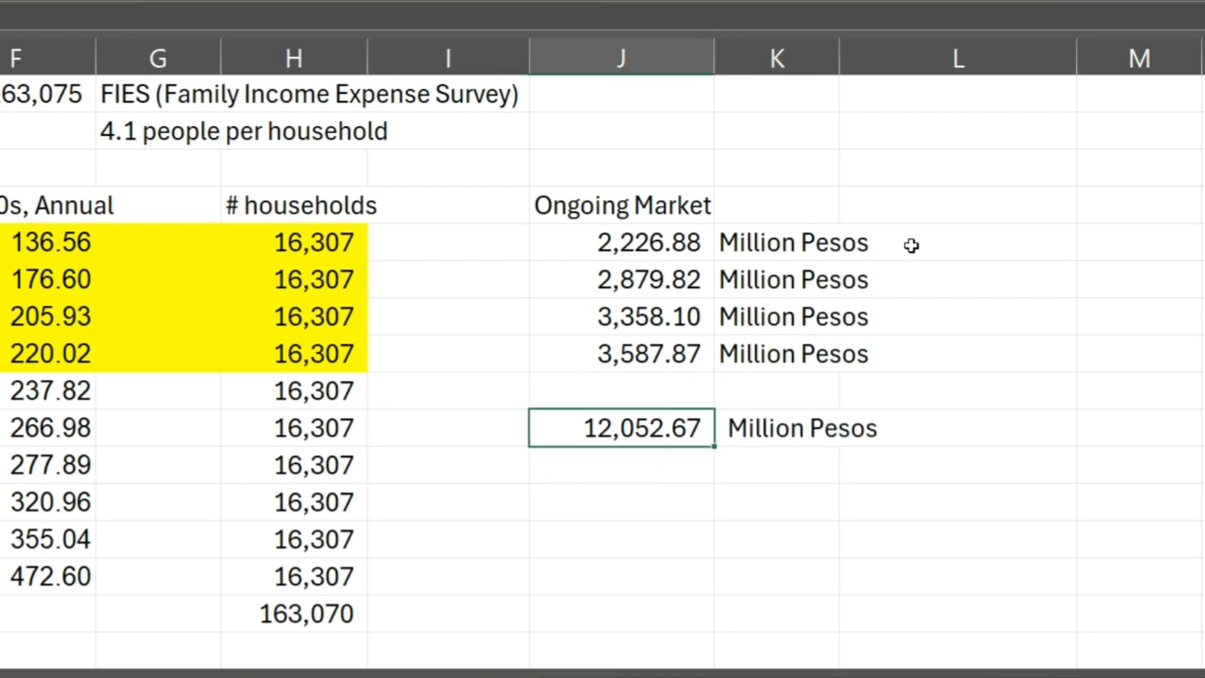
Step: Extend the Ongoing Market heading in J24 to "Ongoing Market (Choosing only D and E)"
key(Up)
key(Up)
key(Up)
key(Up)
key(Up)
key(Up)
key(Up)
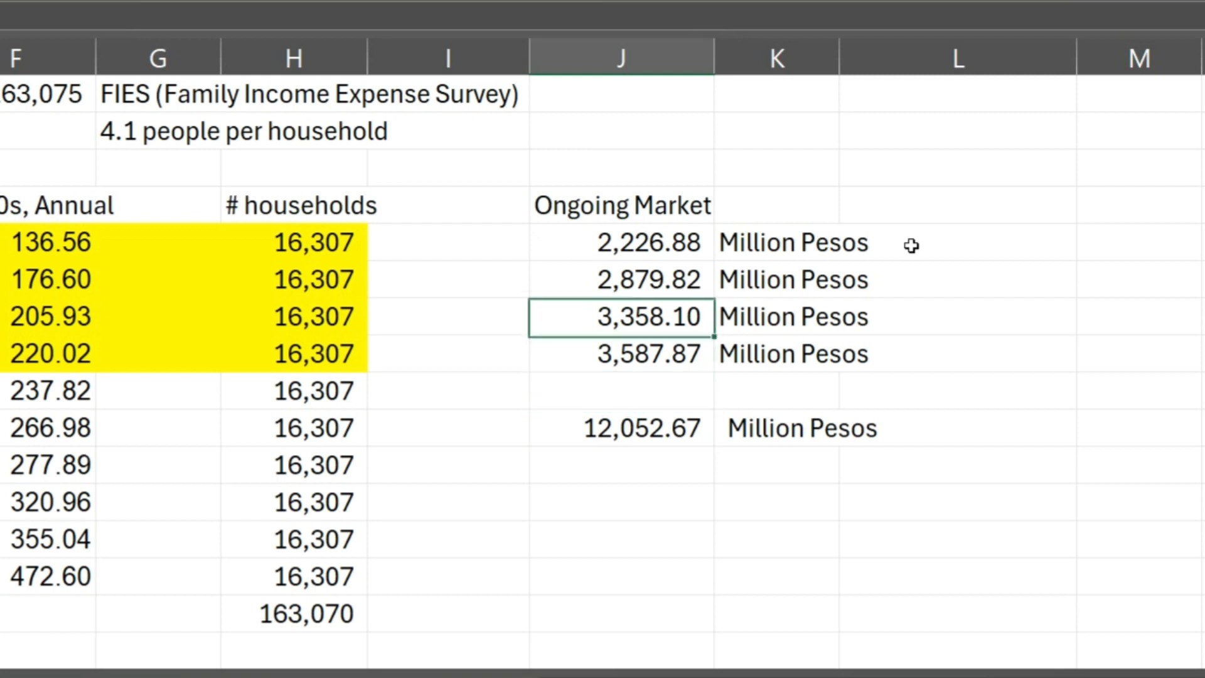
key(Down)
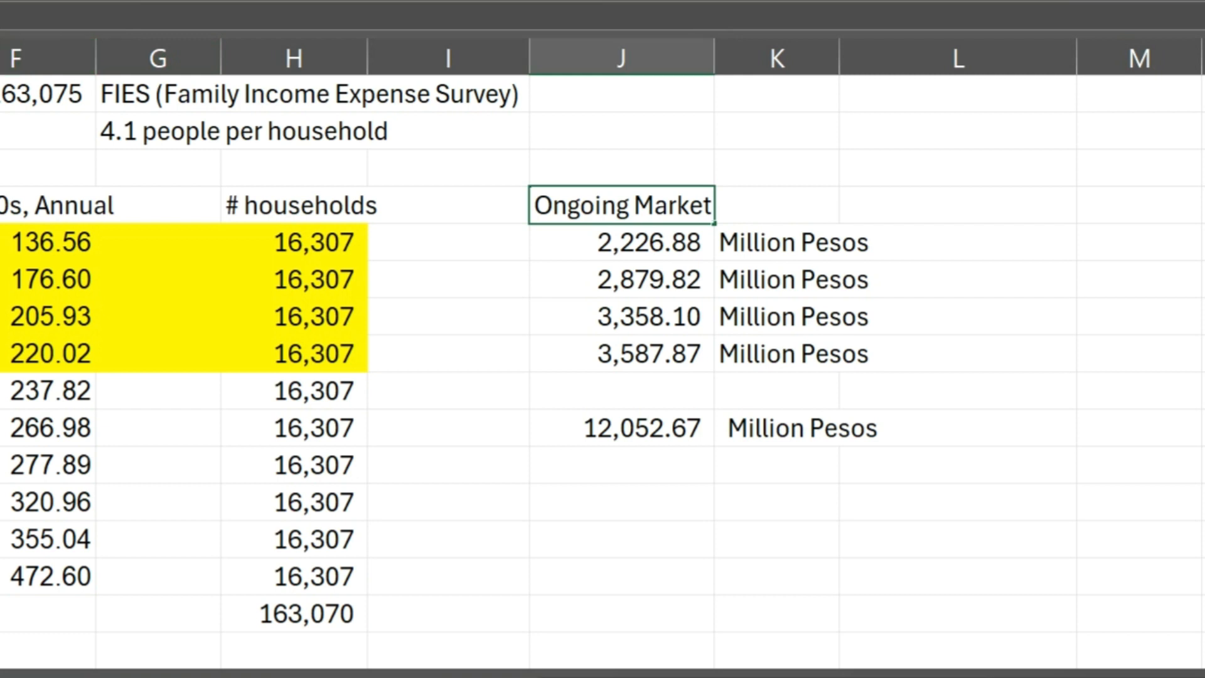
text(()
text(Choss)
key(BackSpace)
key(BackSpace)
text(o)
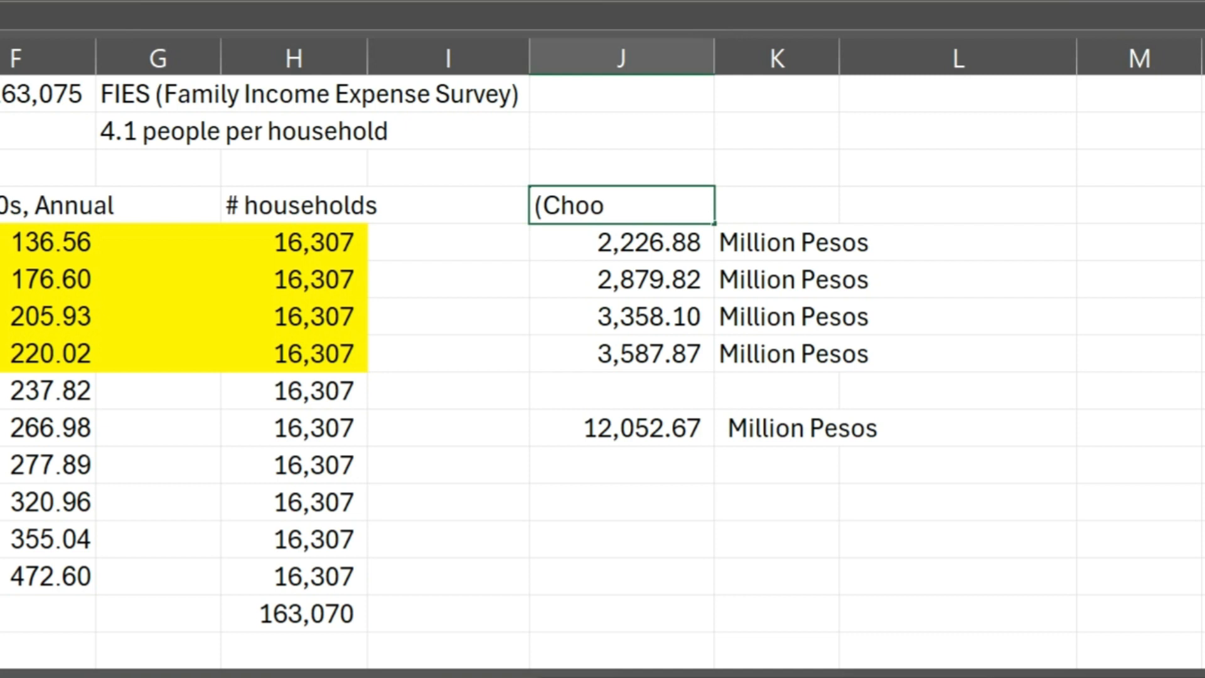
text(sing only)
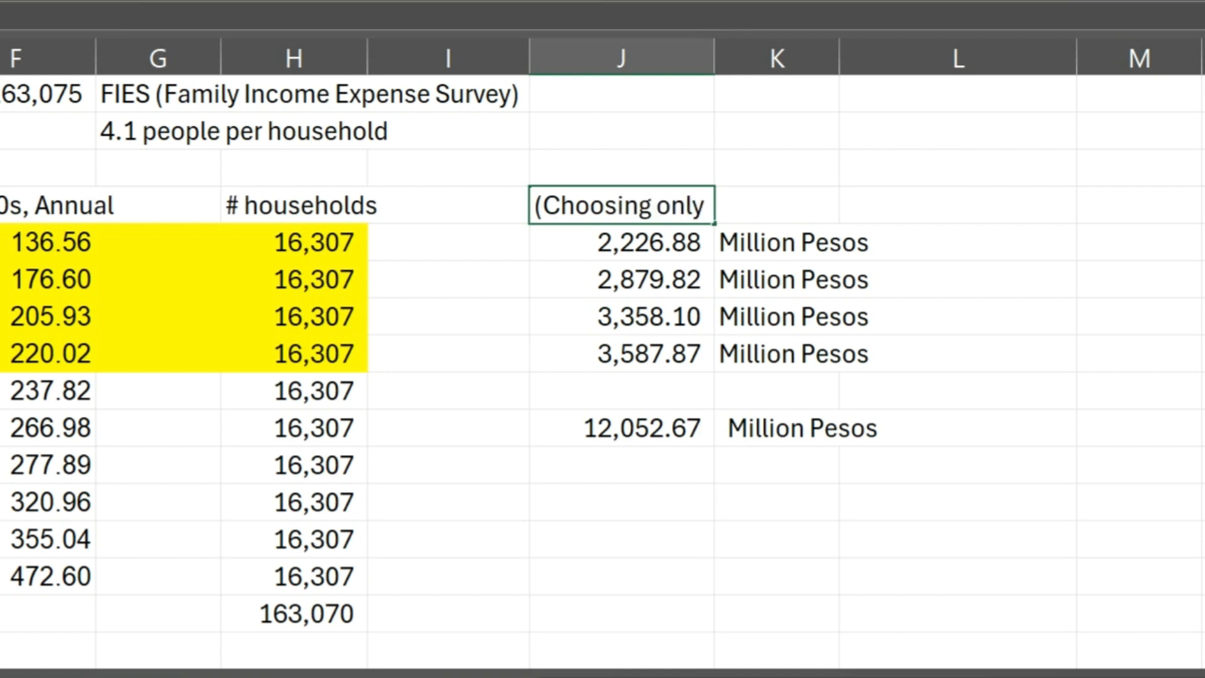
key(Escape)
text(D and E)
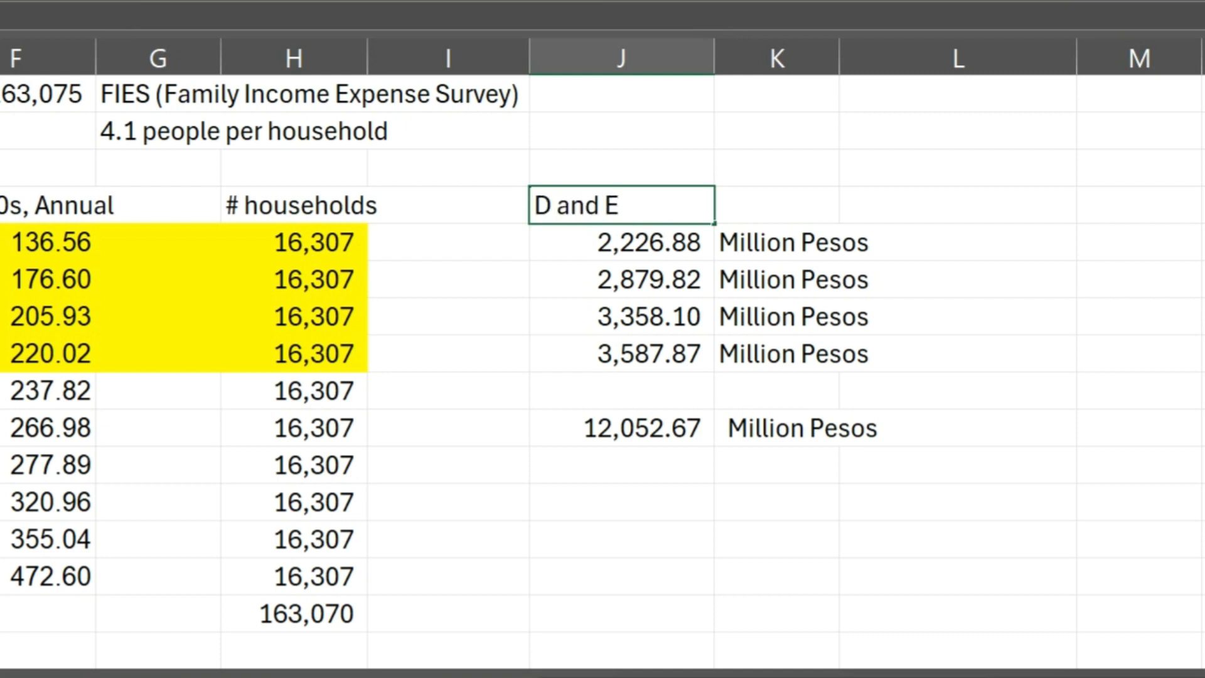
text())
key(Return)
key(Up)
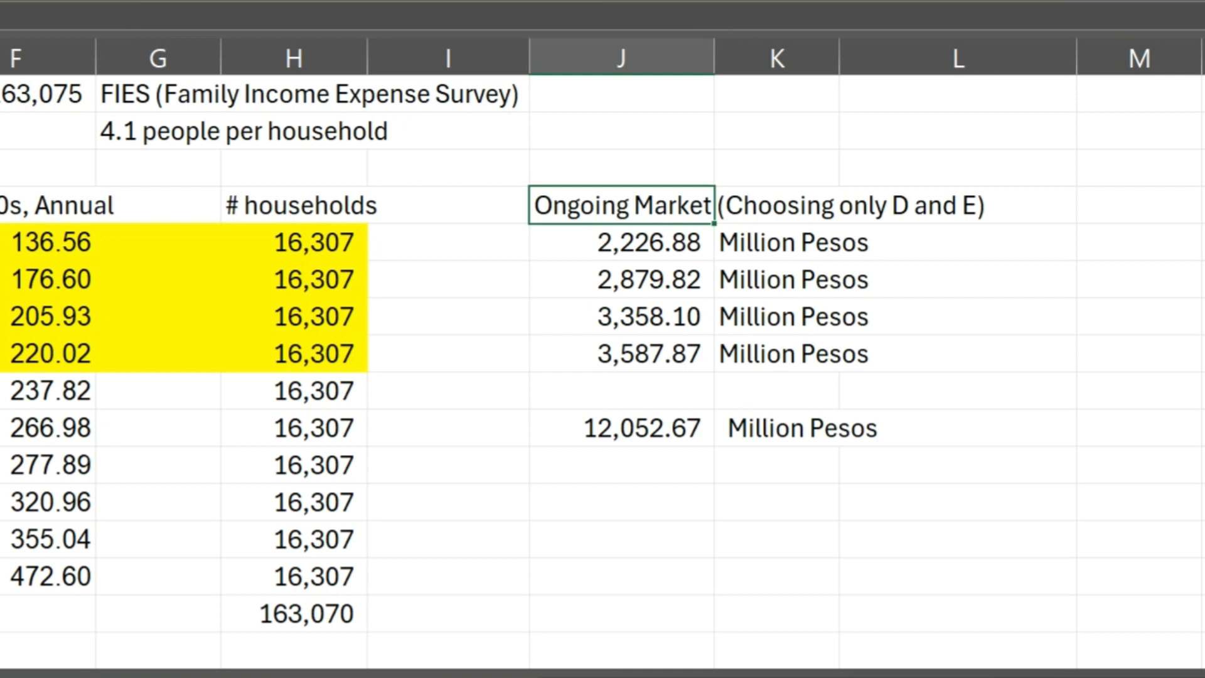
key(Down)
key(Right)
key(Right)
key(Right)
key(Down)
key(Down)
key(Down)
key(Down)
key(Left)
key(Left)
key(Left)
key(Down)
key(Down)
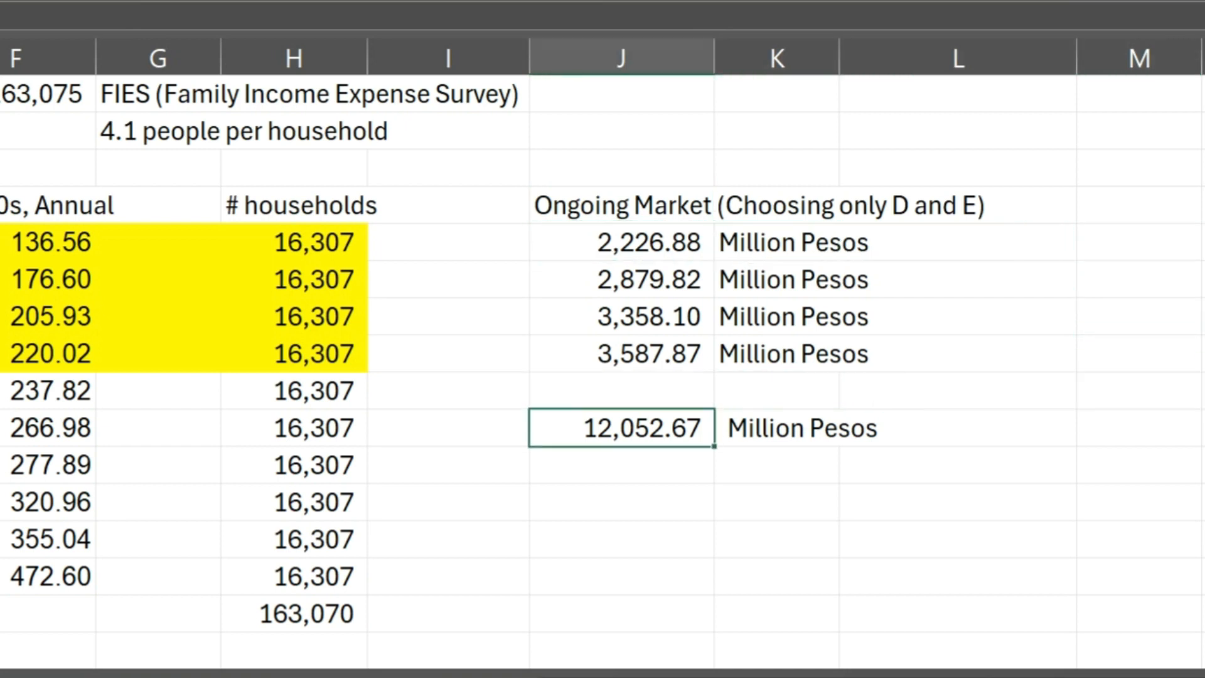
Step: Enter the heading "How many percent is allocated for food?" in M24
key(Up)
key(Right)
key(Right)
key(Right)
key(Up)
key(Up)
key(Up)
key(Up)
key(Up)
key(Up)
key(Right)
key(Left)
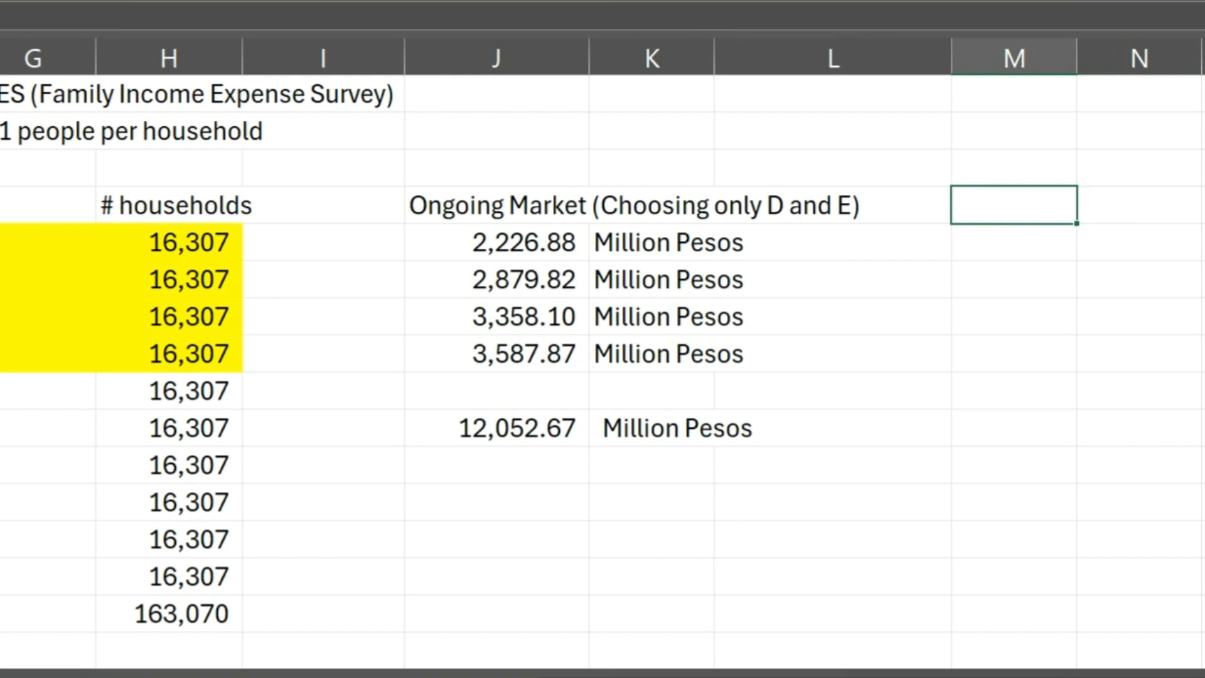
text(How many perce)
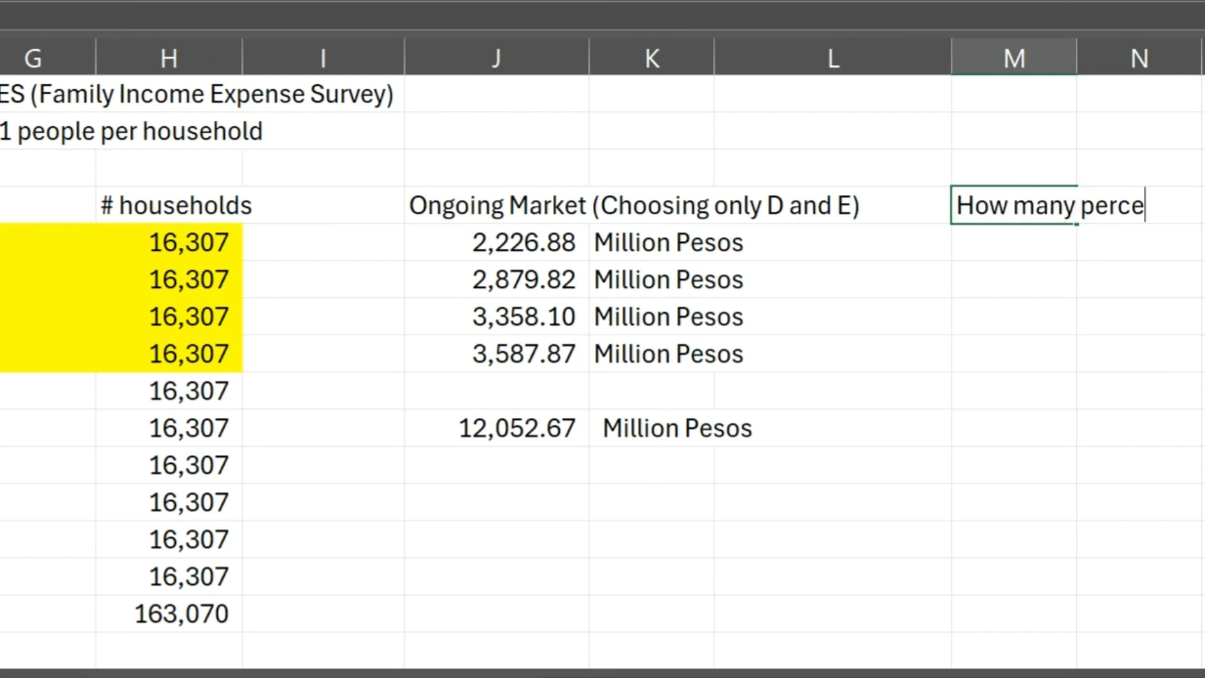
text(nt is allocaetd for)
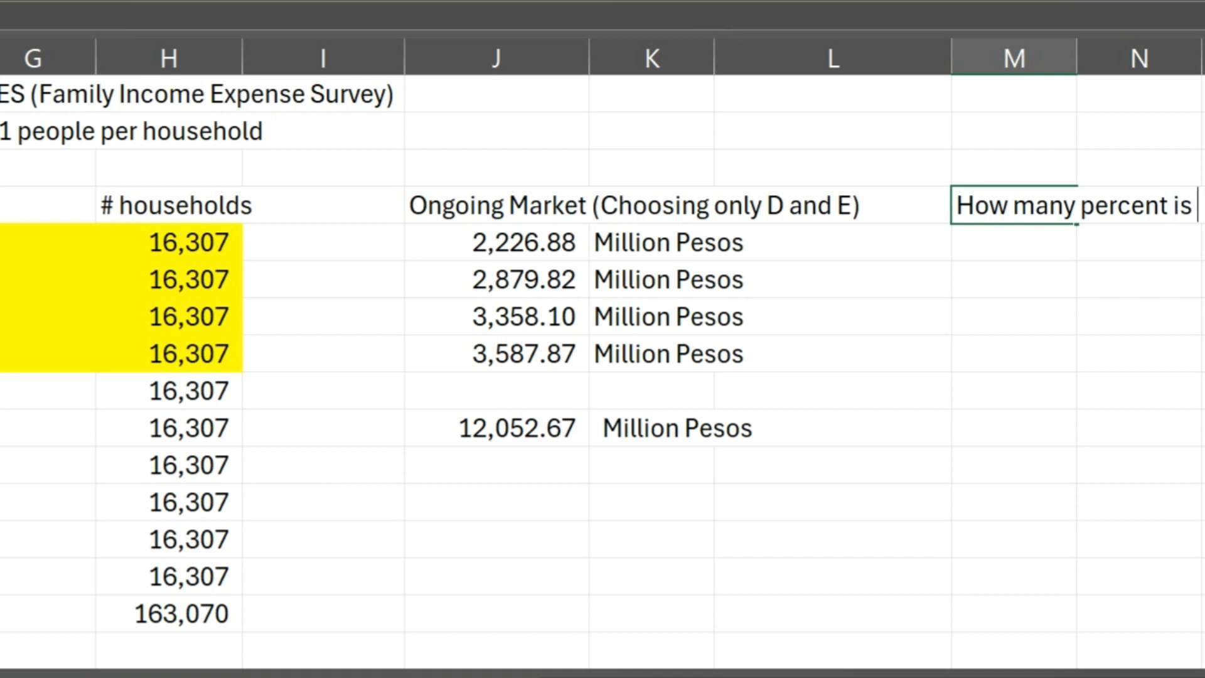
key(BackSpace)
key(BackSpace)
key(BackSpace)
key(BackSpace)
key(BackSpace)
key(BackSpace)
text(ted)
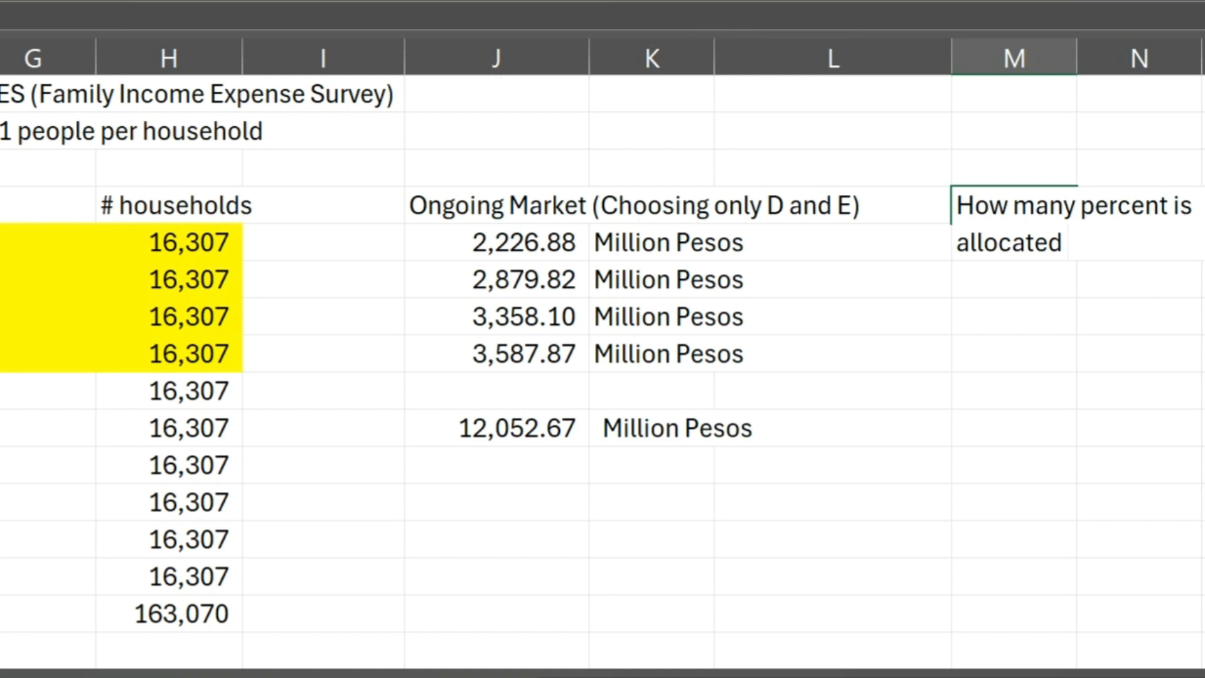
text( for food?)
key(Return)
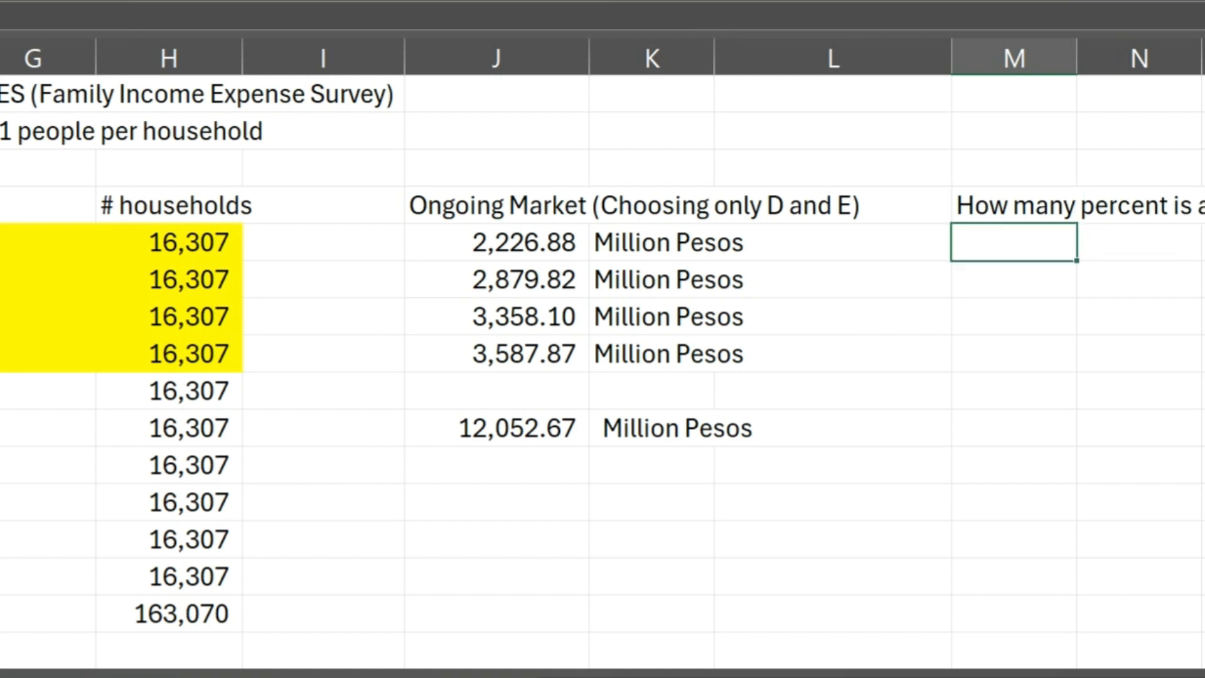
Step: Reword the M24 heading as "How many percent is allocated for food consumed away from home?"
key(Up)
key(Right)
key(Right)
key(Right)
key(Right)
key(Left)
key(Left)
key(Left)
key(Left)
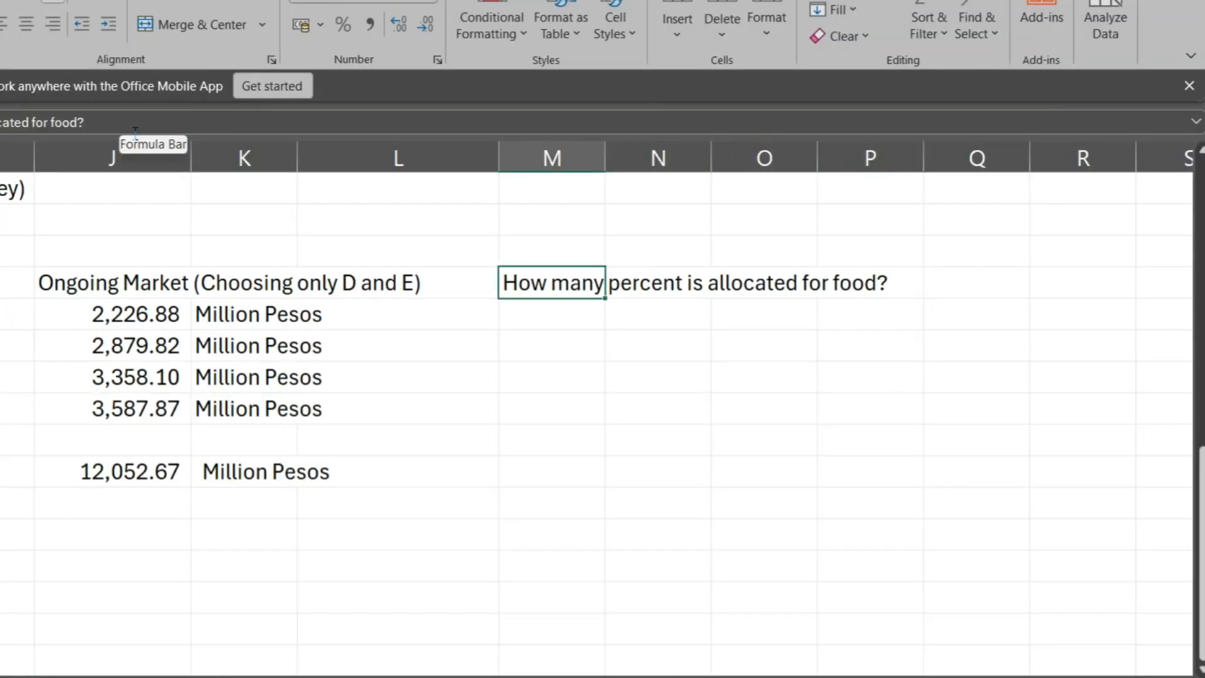
key(F2)
key(BackSpace)
text(()
key(BackSpace)
text(consumed away from home?)
key(Return)
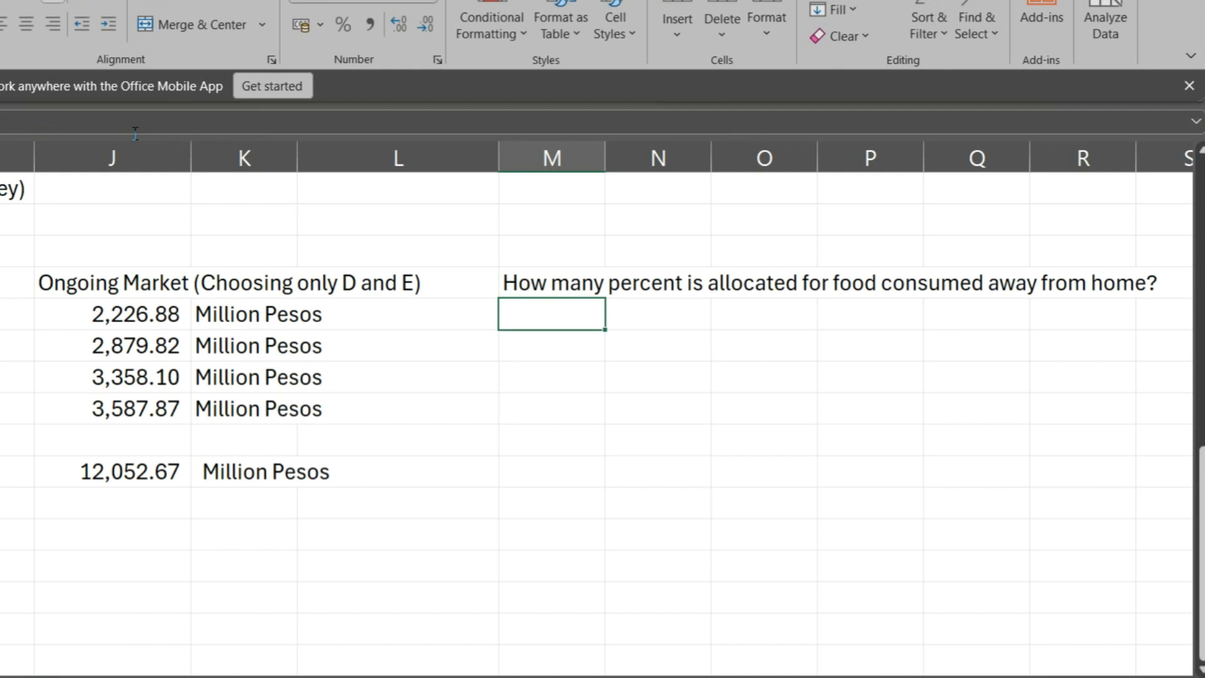
key(Up)
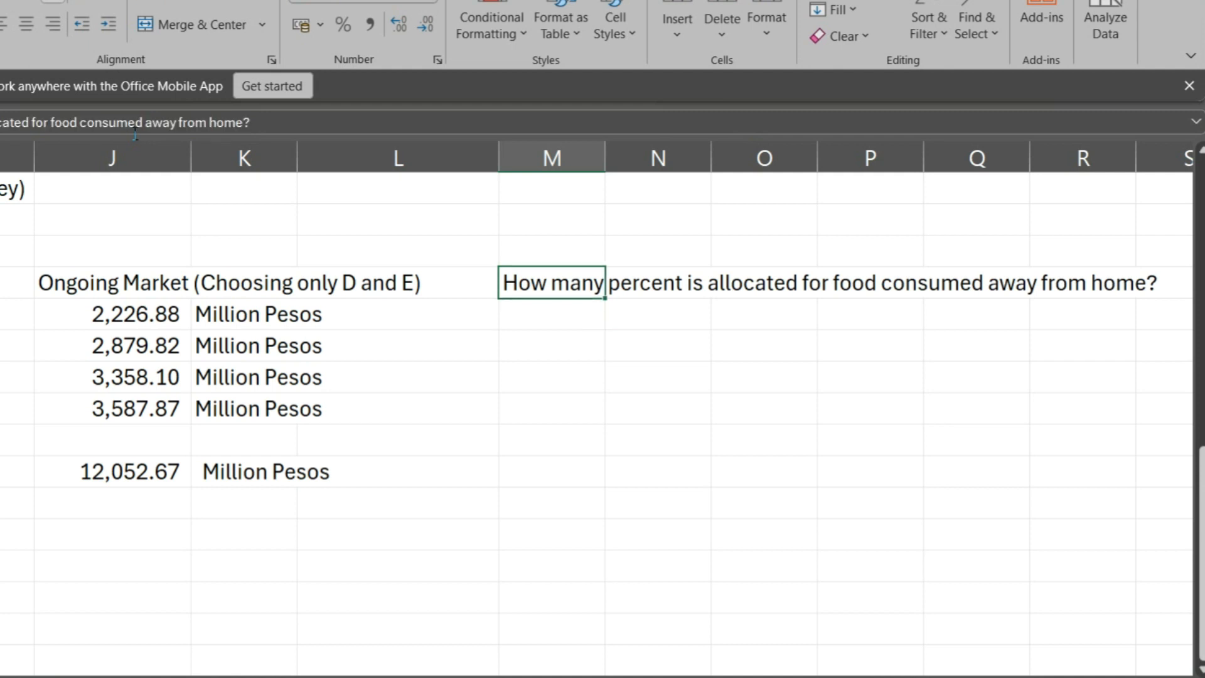
key(Up)
key(Down)
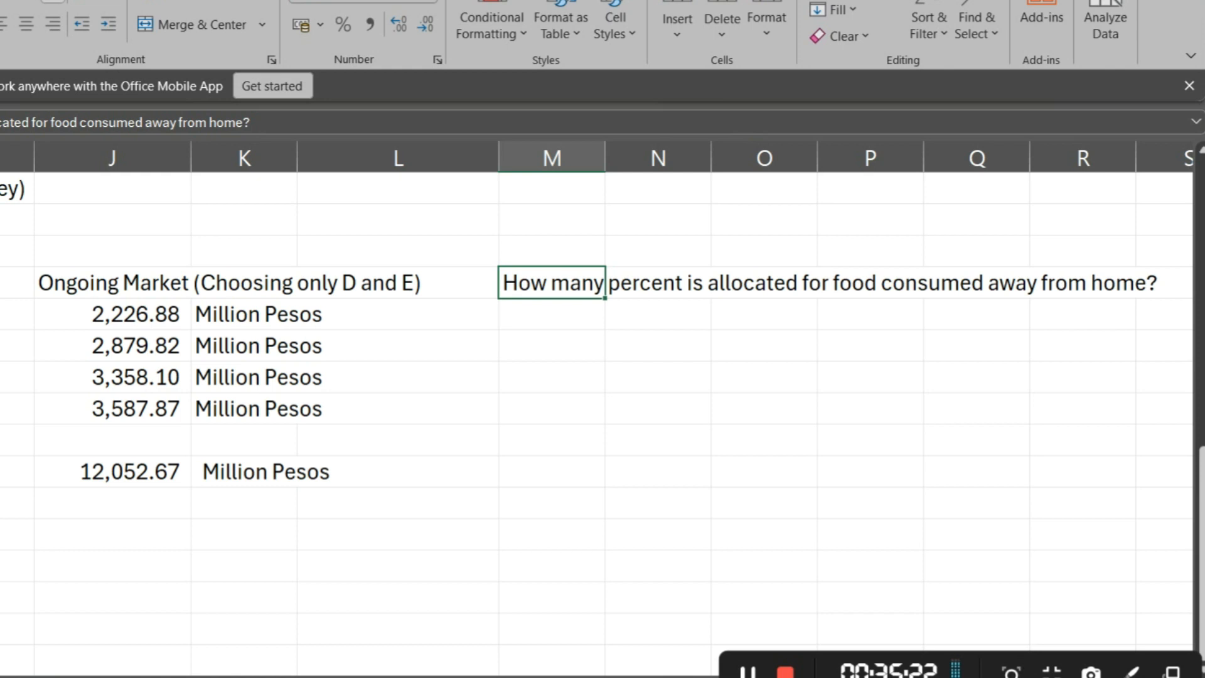
click(748, 673)
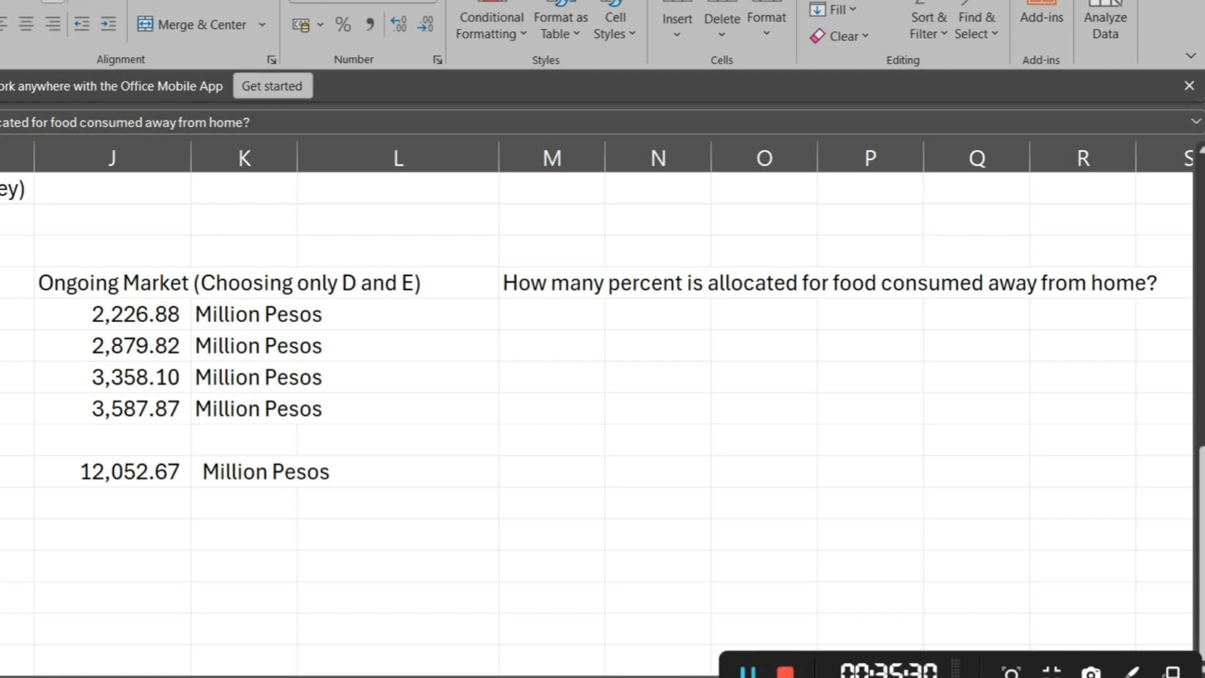
click(647, 315)
key(Right)
key(Right)
key(Right)
key(Right)
key(Right)
key(Right)
key(Right)
key(Right)
key(Right)
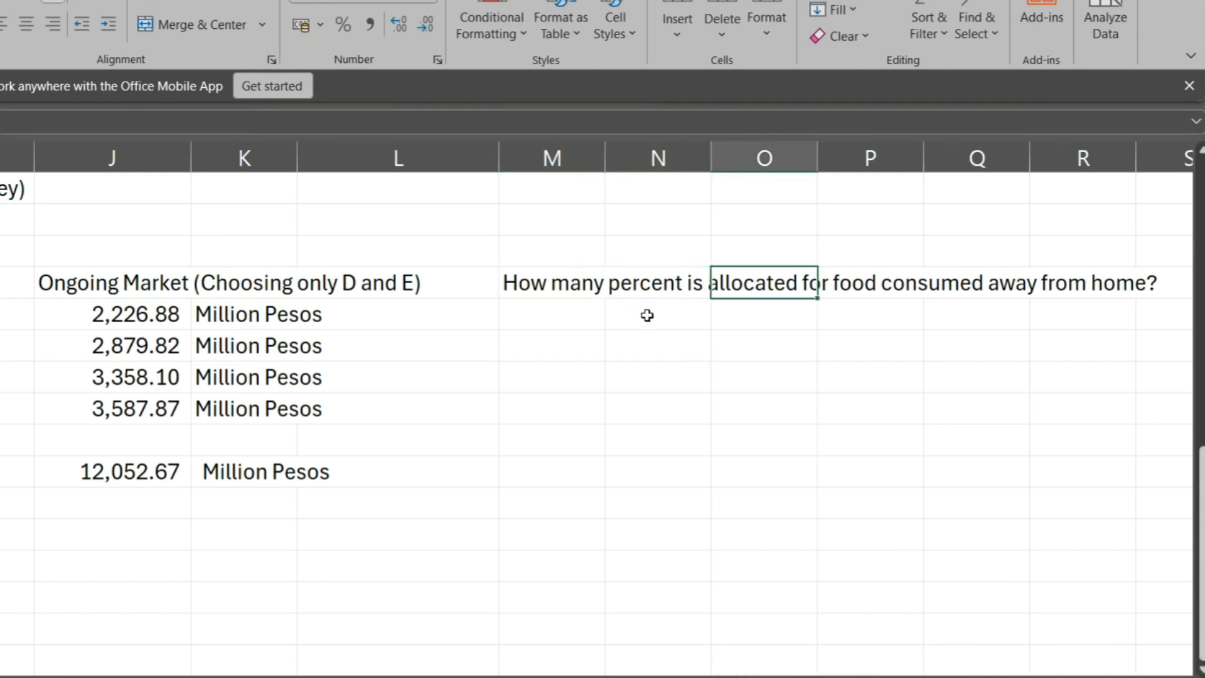
key(Left)
key(Left)
key(Left)
key(Right)
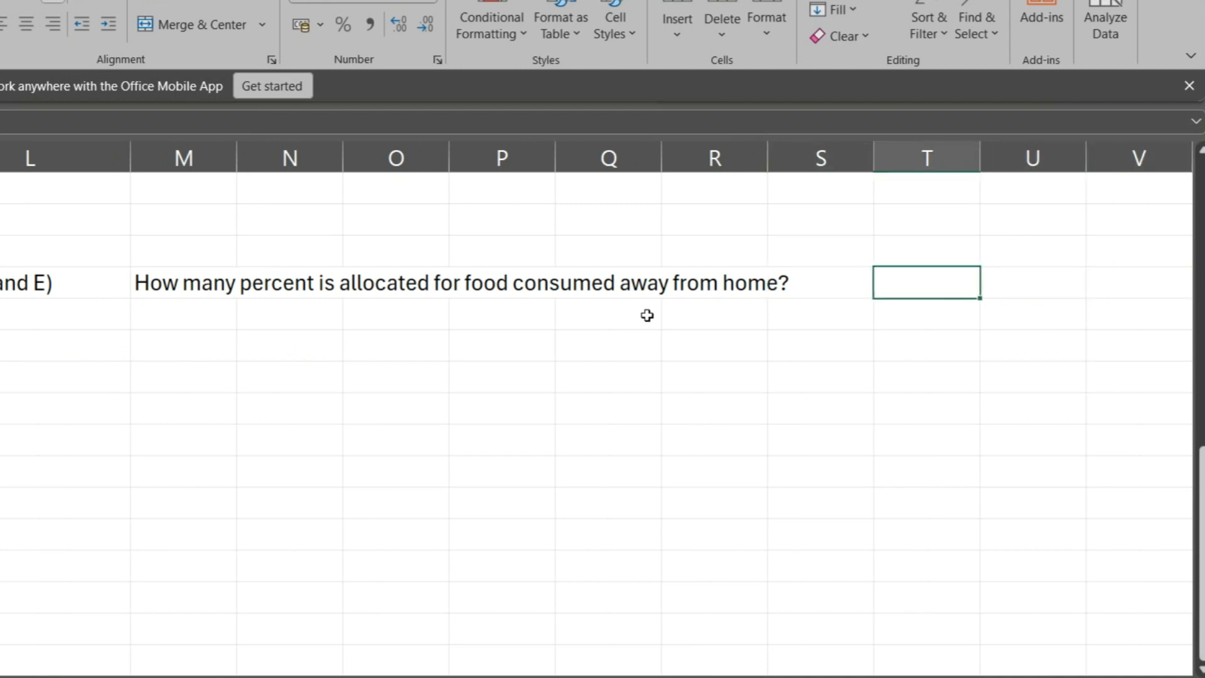
key(Left)
key(Left)
key(Right)
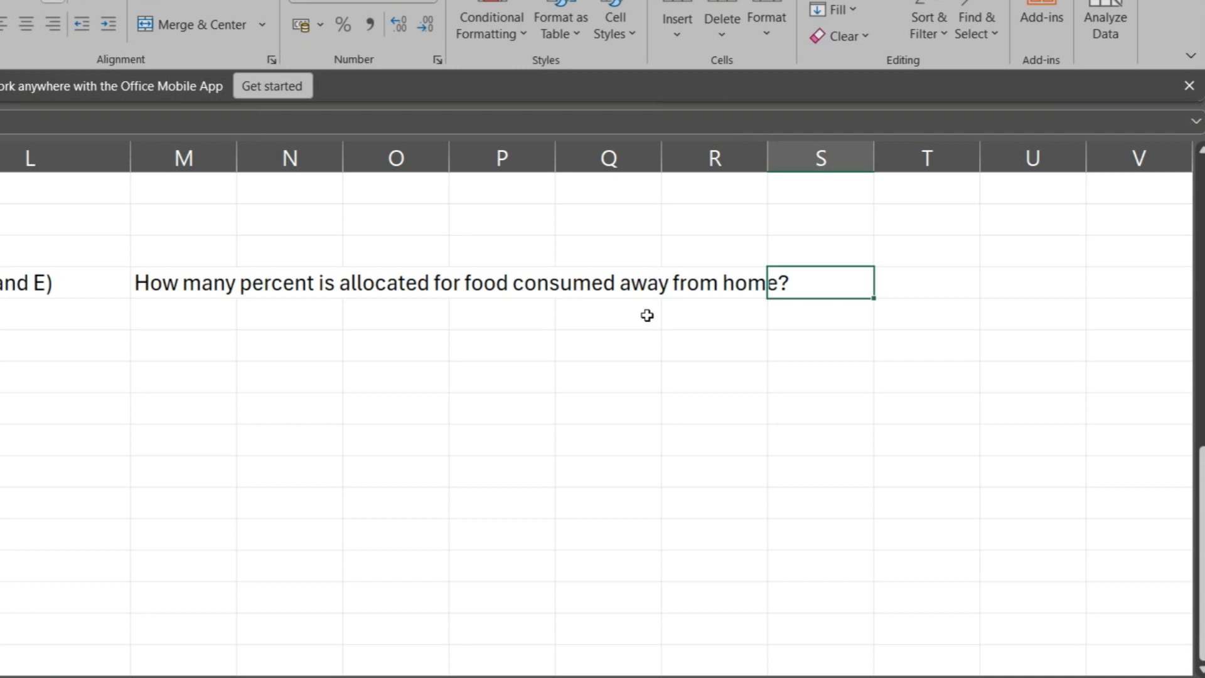
Step: Enter the abbreviation "FAFH" in Q22, above the heading about food consumed away from home
key(Left)
key(Left)
key(Up)
key(Up)
text(FAFH)
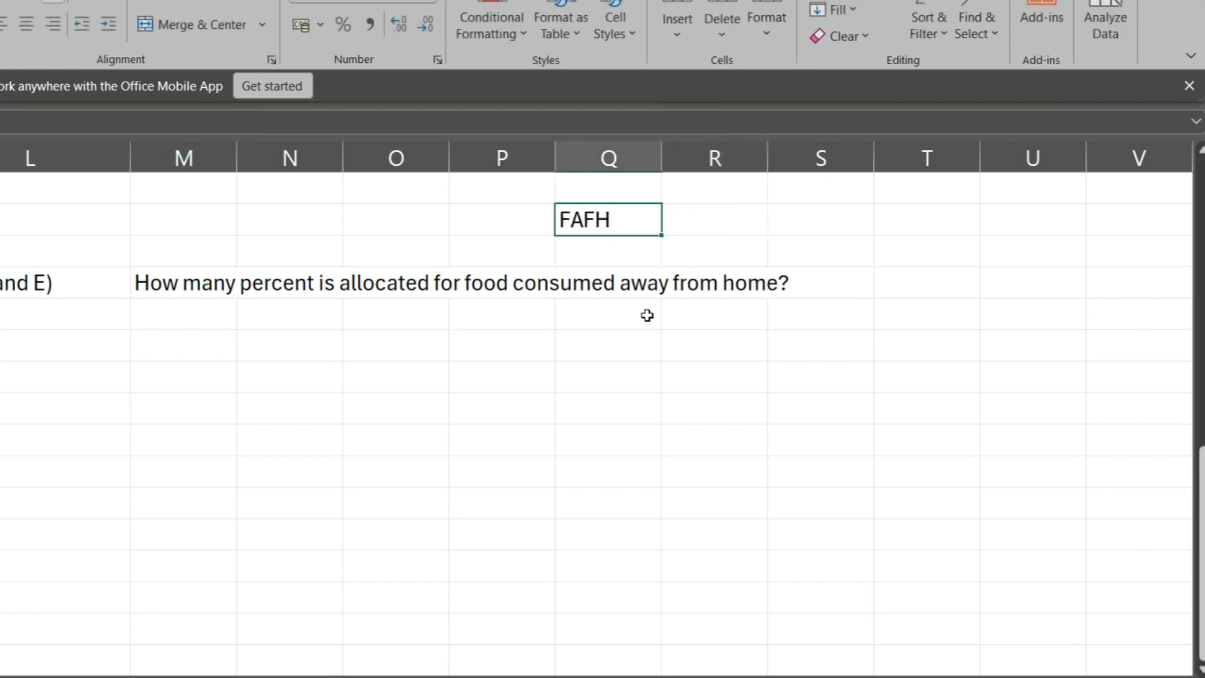
key(Right)
key(Right)
key(Down)
key(Left)
key(Left)
key(Up)
key(Down)
key(Down)
key(Down)
key(Up)
Step: Append "5%" to the M24 heading about food consumed away from home
key(Left)
key(Left)
key(Left)
key(Left)
key(Left)
key(Right)
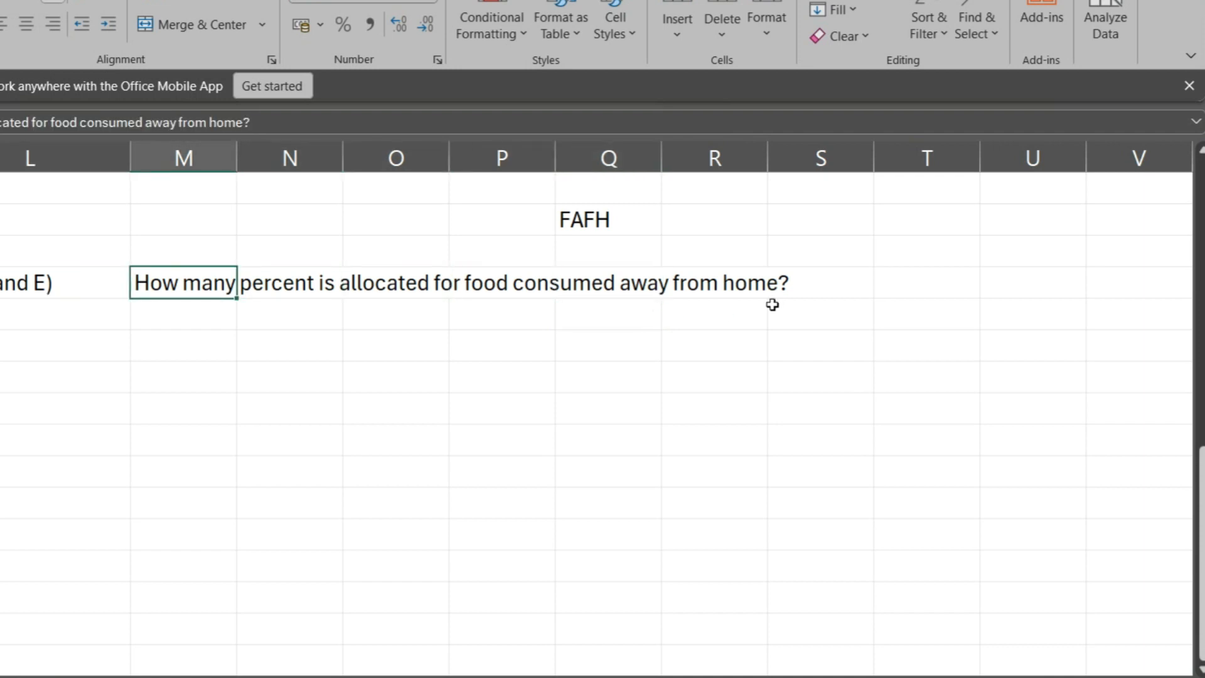
click(343, 124)
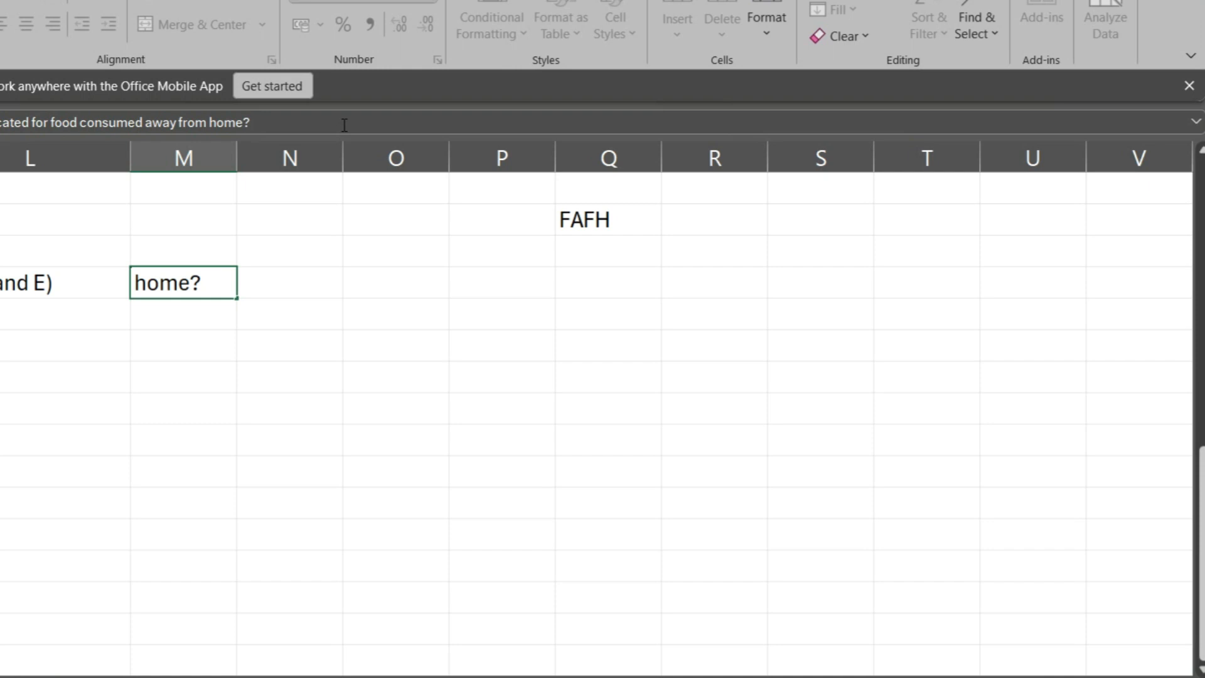
text(%)
key(BackSpace)
text(5%)
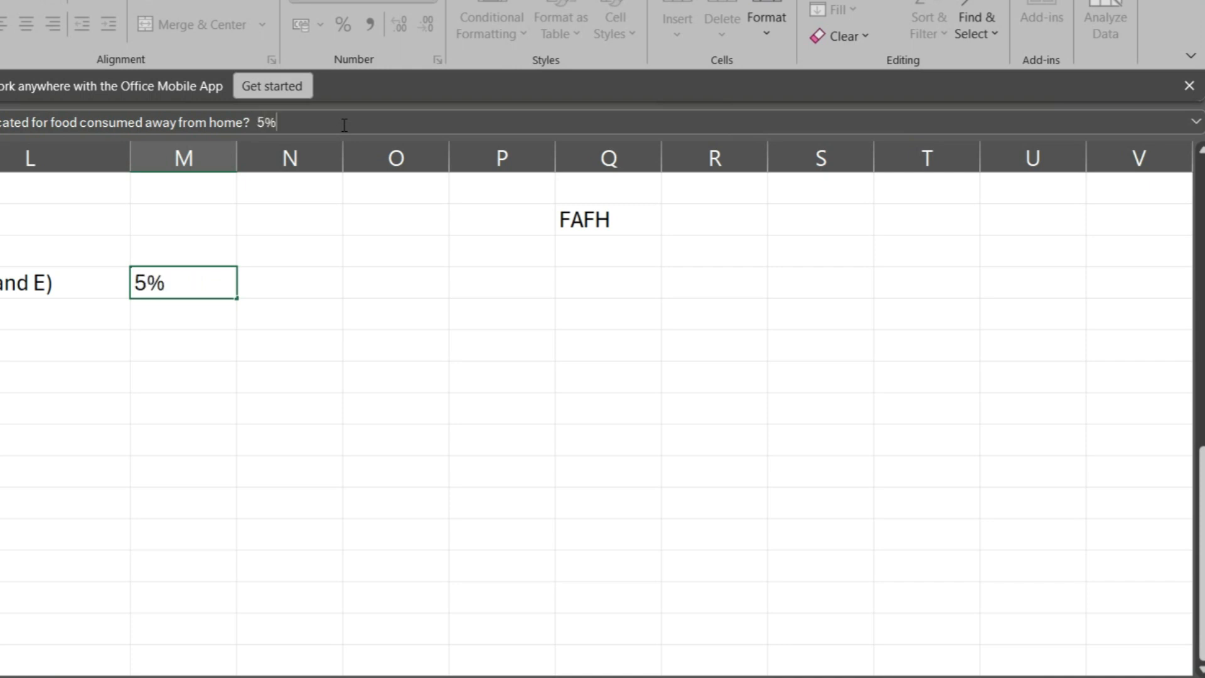
key(Return)
key(Up)
key(Down)
key(Down)
key(Left)
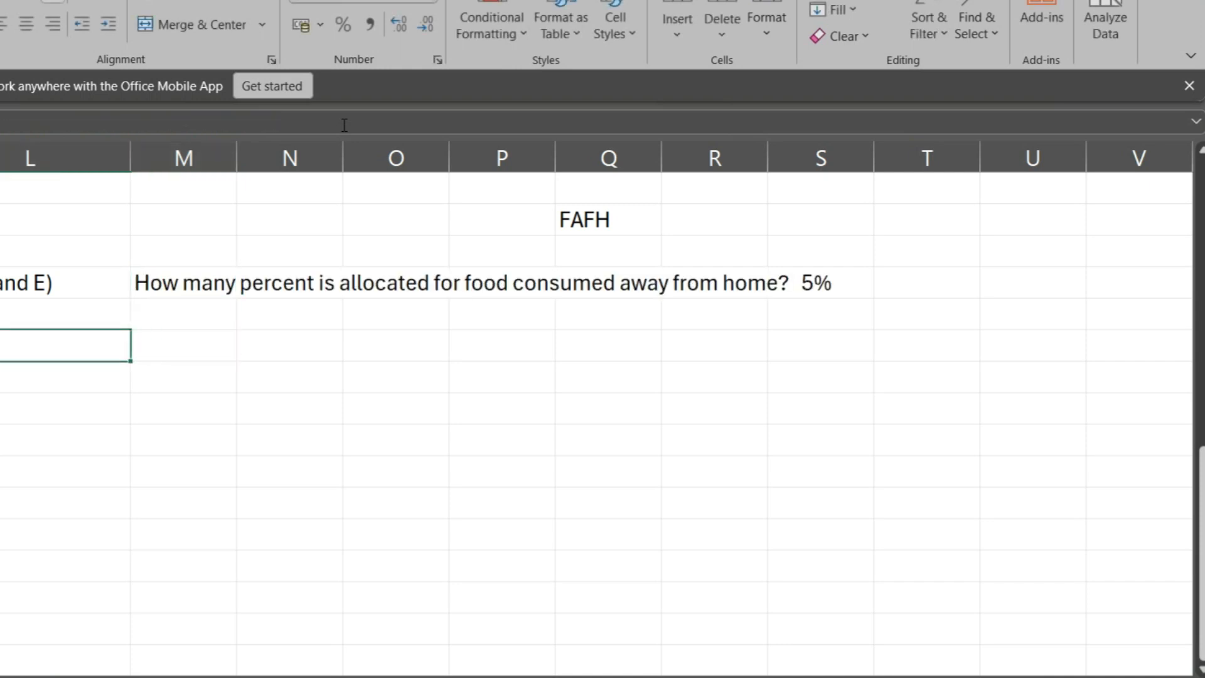
key(Right)
key(Left)
key(Left)
key(Left)
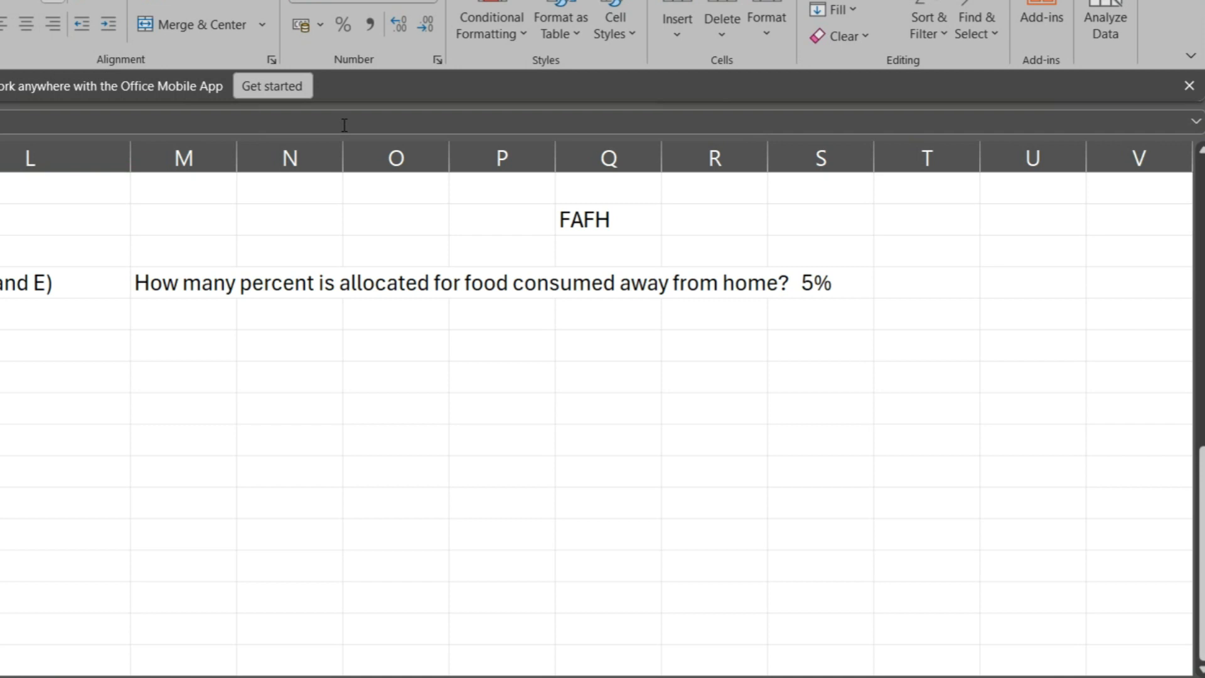
key(Right)
key(Right)
key(Right)
key(Up)
key(Left)
key(Left)
key(Right)
key(Right)
Step: Review the Ongoing Market amounts for classes D and E, their total, and the highlighted decile rows
key(Left)
key(Left)
key(Left)
key(Left)
key(Left)
key(Left)
key(Left)
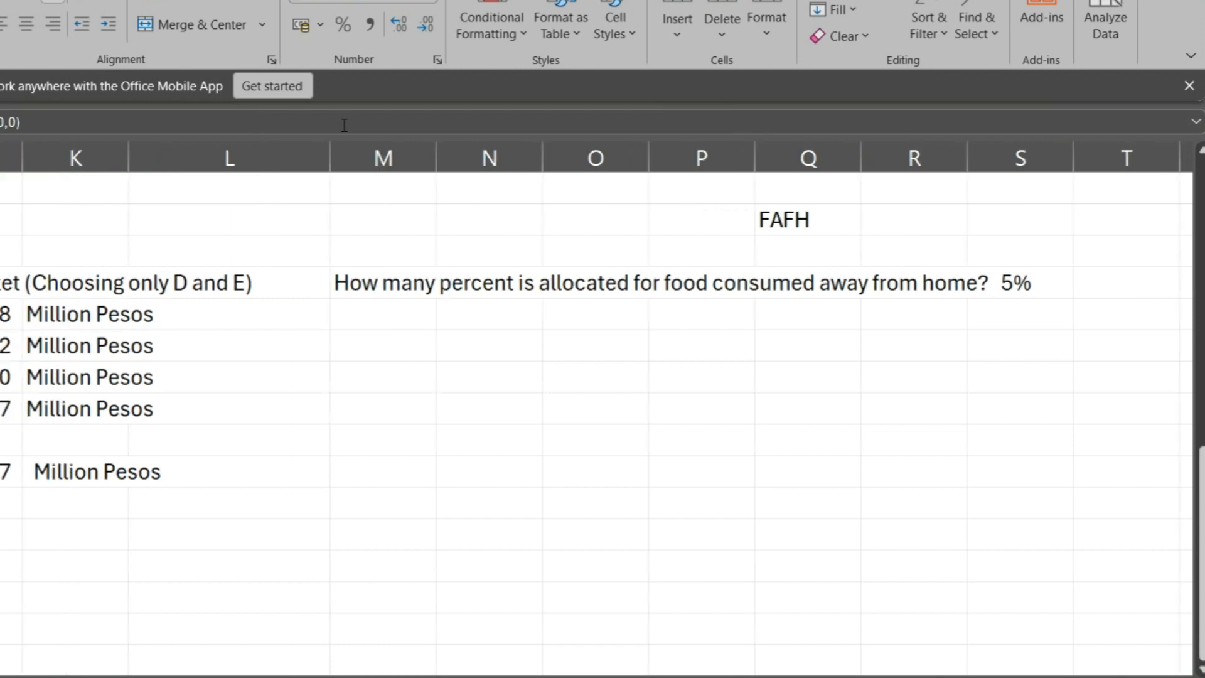
key(Right)
key(Right)
key(Right)
key(Right)
key(Right)
key(Left)
key(shift+Down)
key(shift+Down)
key(shift+Down)
key(shift+Down)
key(shift+Down)
key(shift+Down)
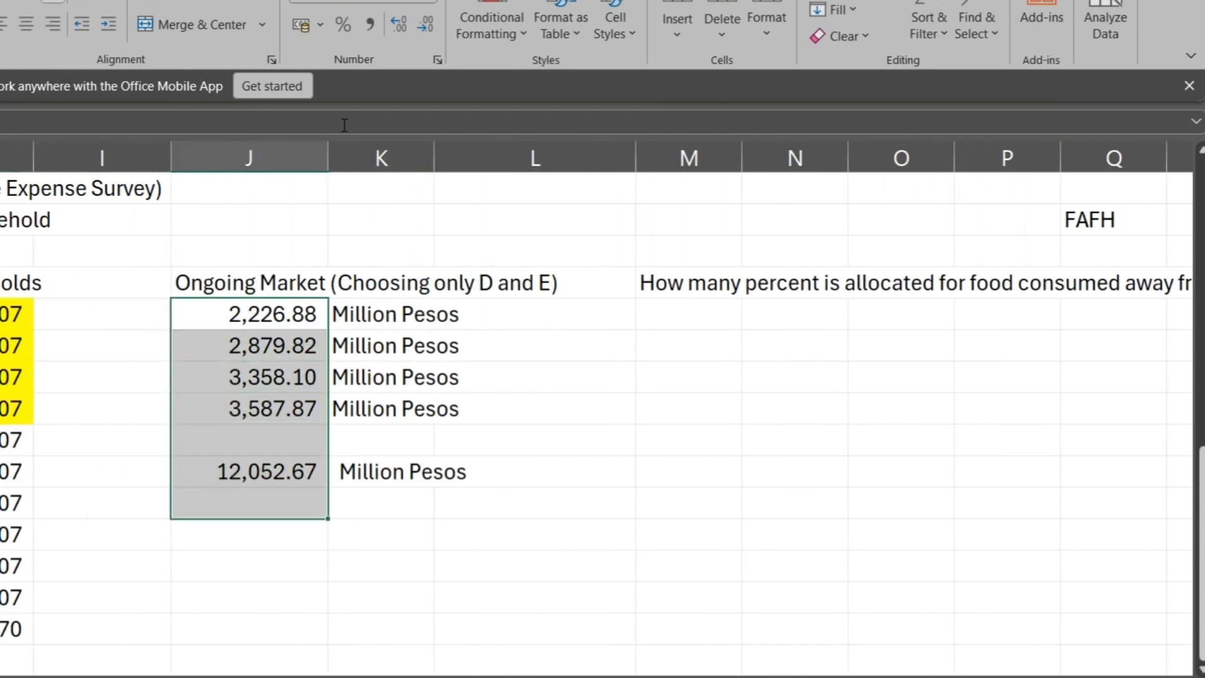
key(shift+Up)
key(Left)
key(Left)
key(Left)
key(Left)
key(Left)
key(Left)
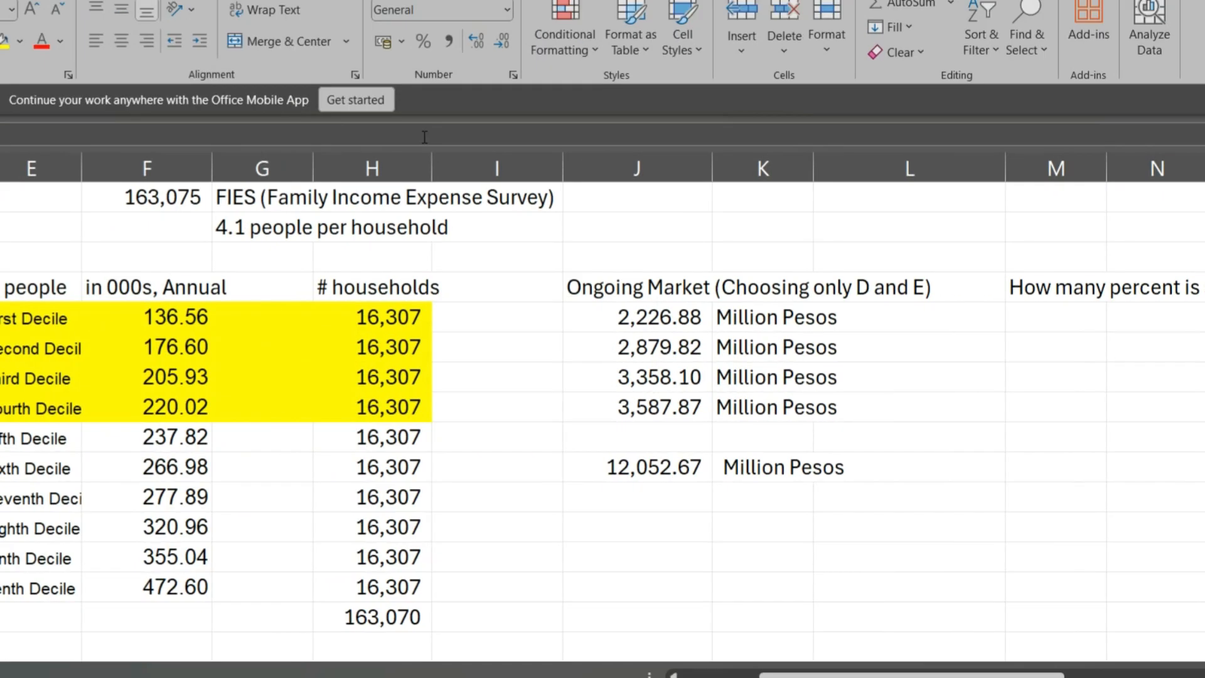
Step: Calculate the food-away-from-home share of the total ongoing market in M30 with the formula =J30*0.05
key(Right)
key(Right)
key(Right)
key(Right)
key(Right)
key(Right)
key(Right)
key(Right)
key(Right)
key(Right)
key(Right)
key(Right)
key(Right)
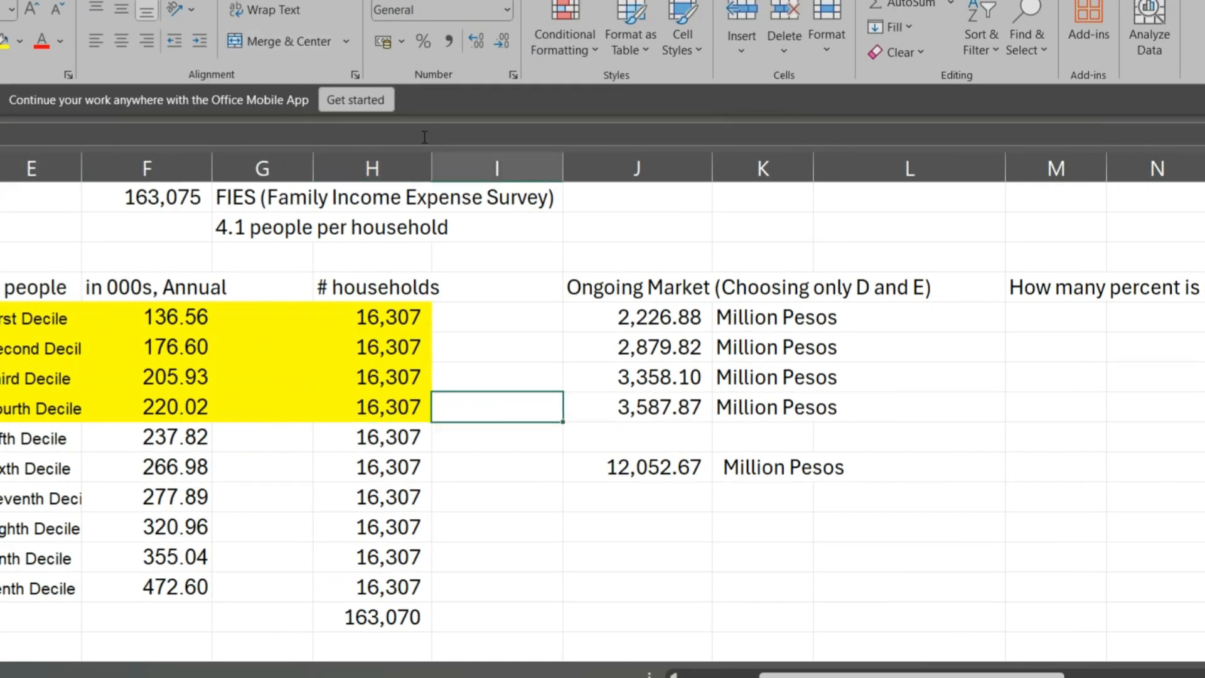
key(Right)
key(Left)
key(Left)
key(Left)
key(Left)
key(Up)
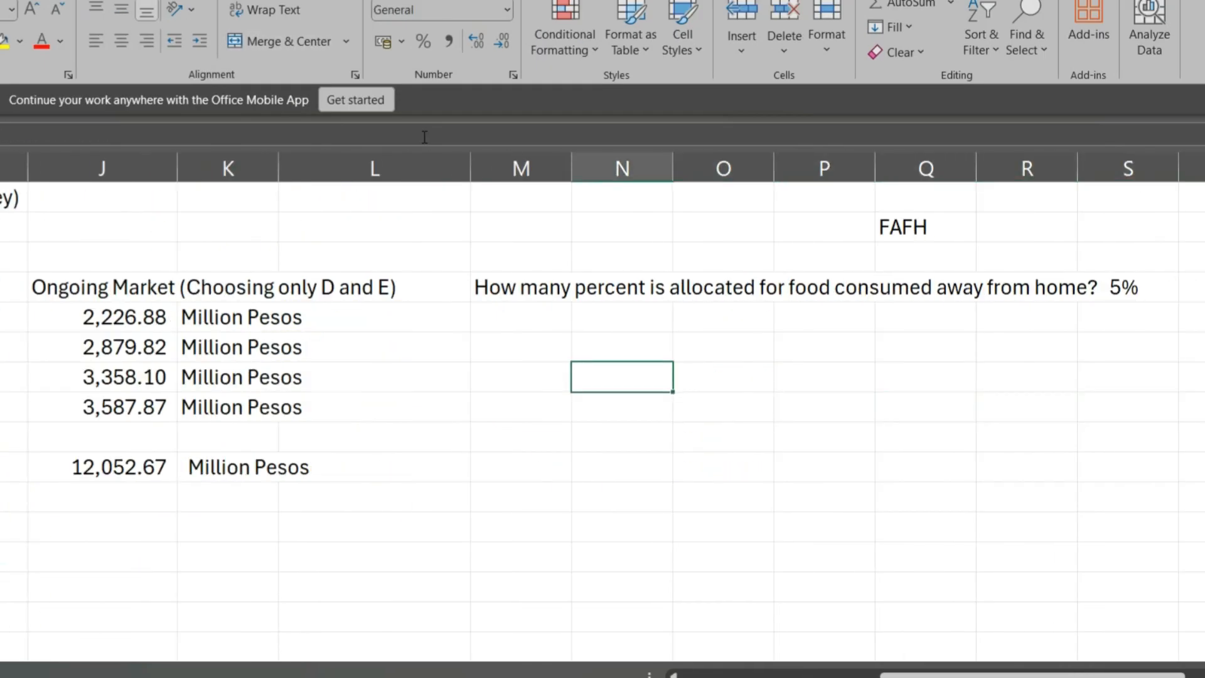
key(Up)
key(Left)
key(Up)
key(Down)
key(Down)
key(Down)
key(Down)
key(Down)
key(Down)
key(Up)
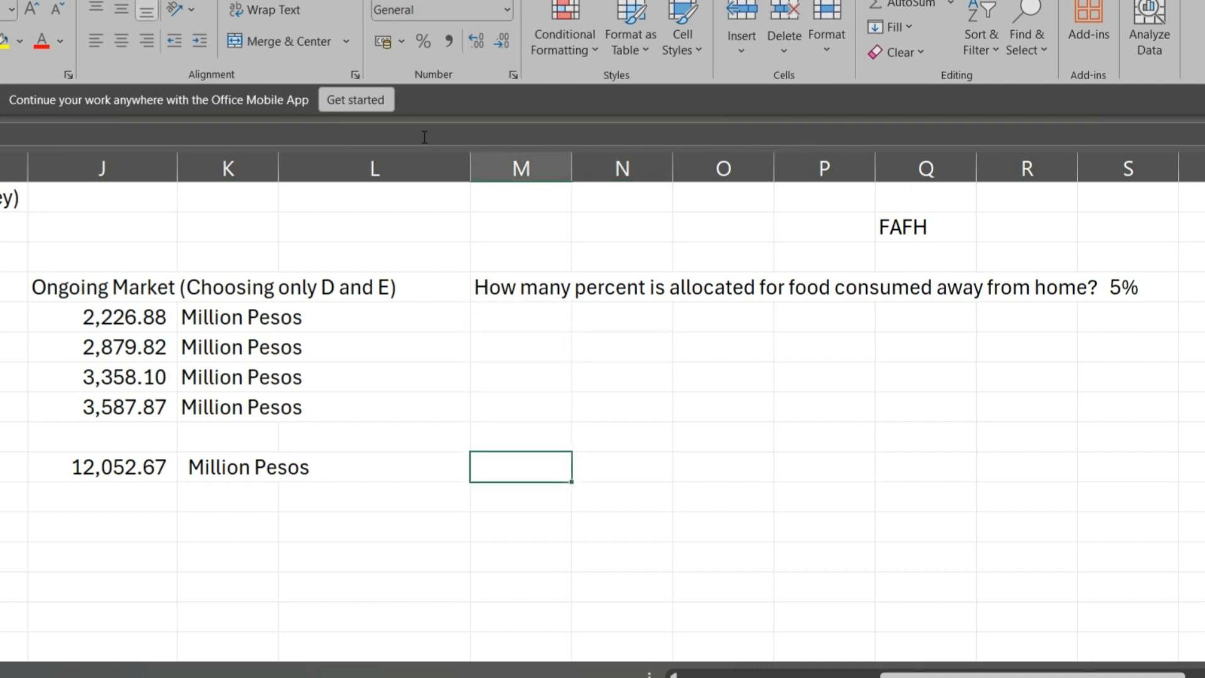
text(=)
key(Left)
key(Left)
key(Left)
text(*0.05)
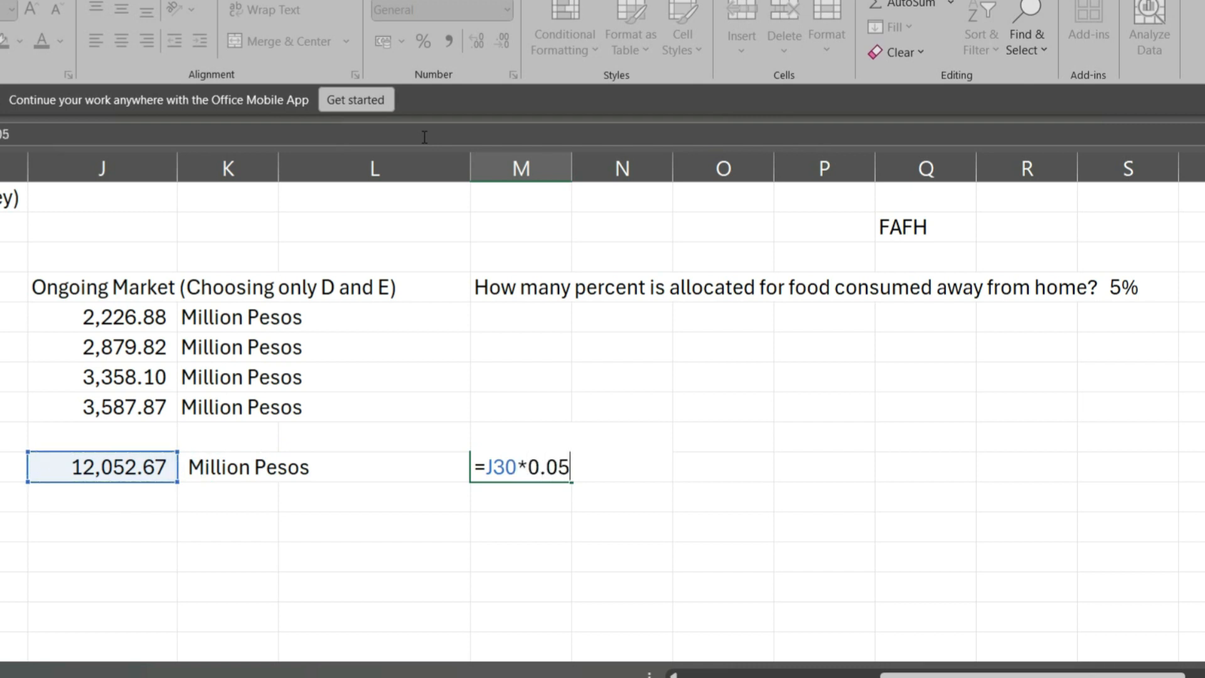
key(Return)
key(Up)
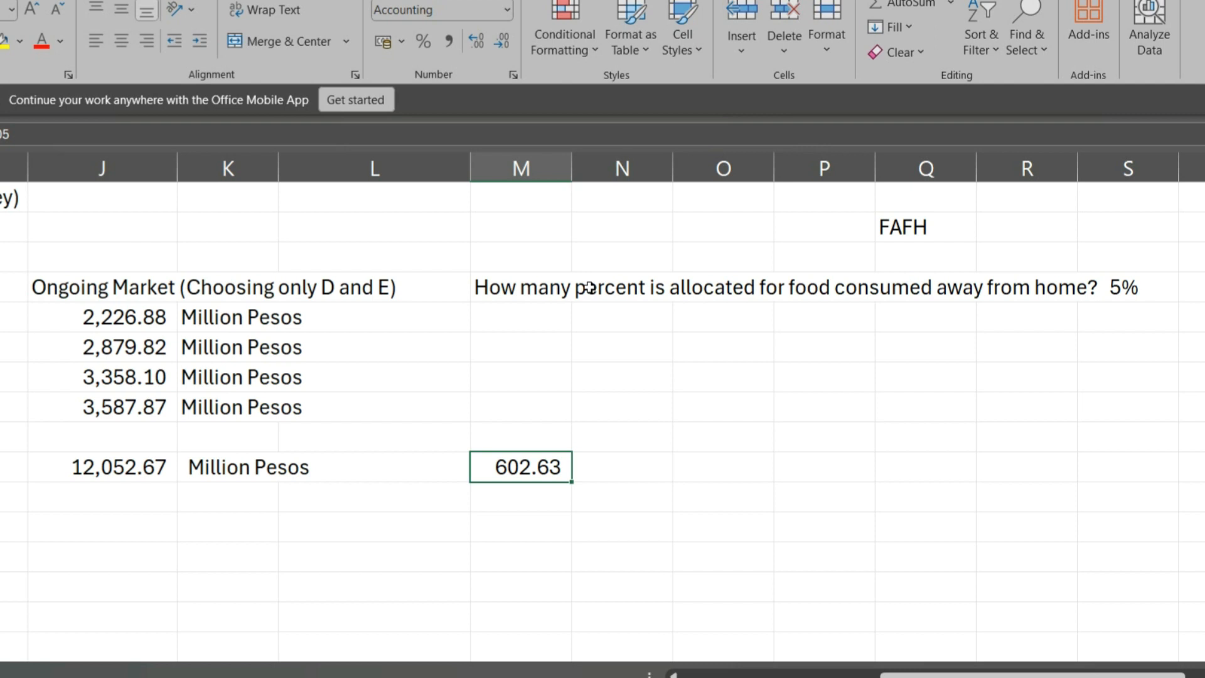
Step: Label the calculated food-away-from-home market with the unit "Million Pesos" in N30
key(Right)
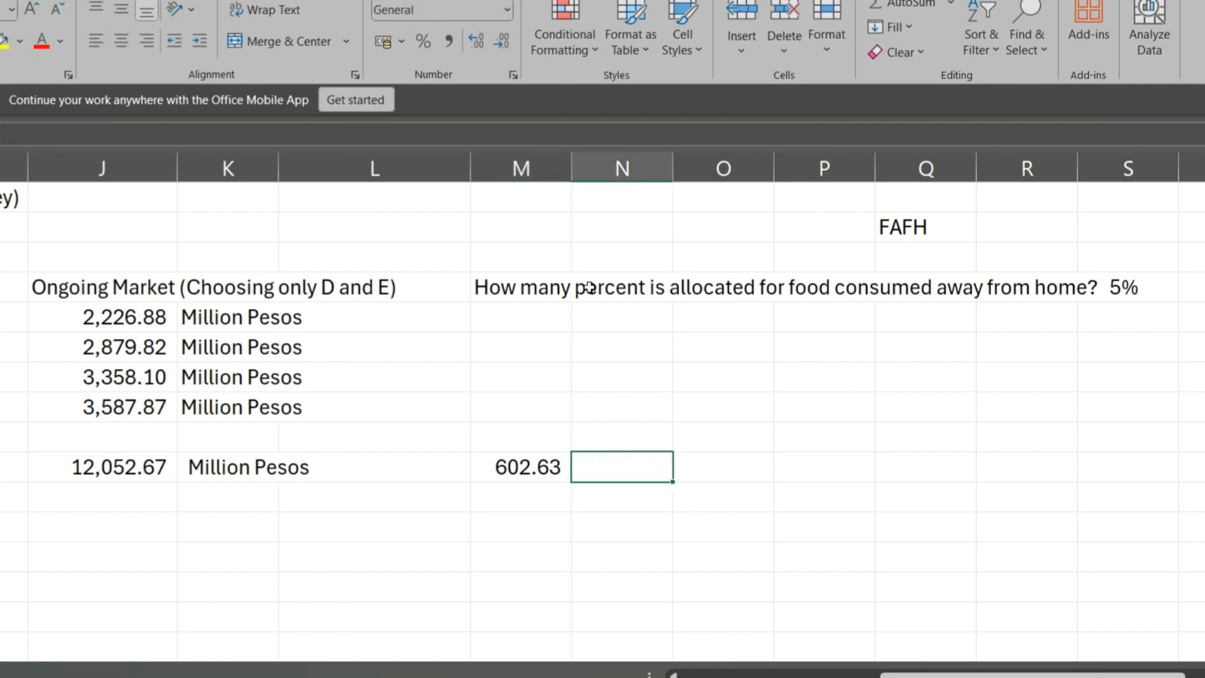
text(Millio)
text(b)
key(BackSpace)
text(N)
key(BackSpace)
text(n Pesos)
key(Return)
key(Left)
key(Left)
key(Up)
key(Right)
key(Down)
key(Down)
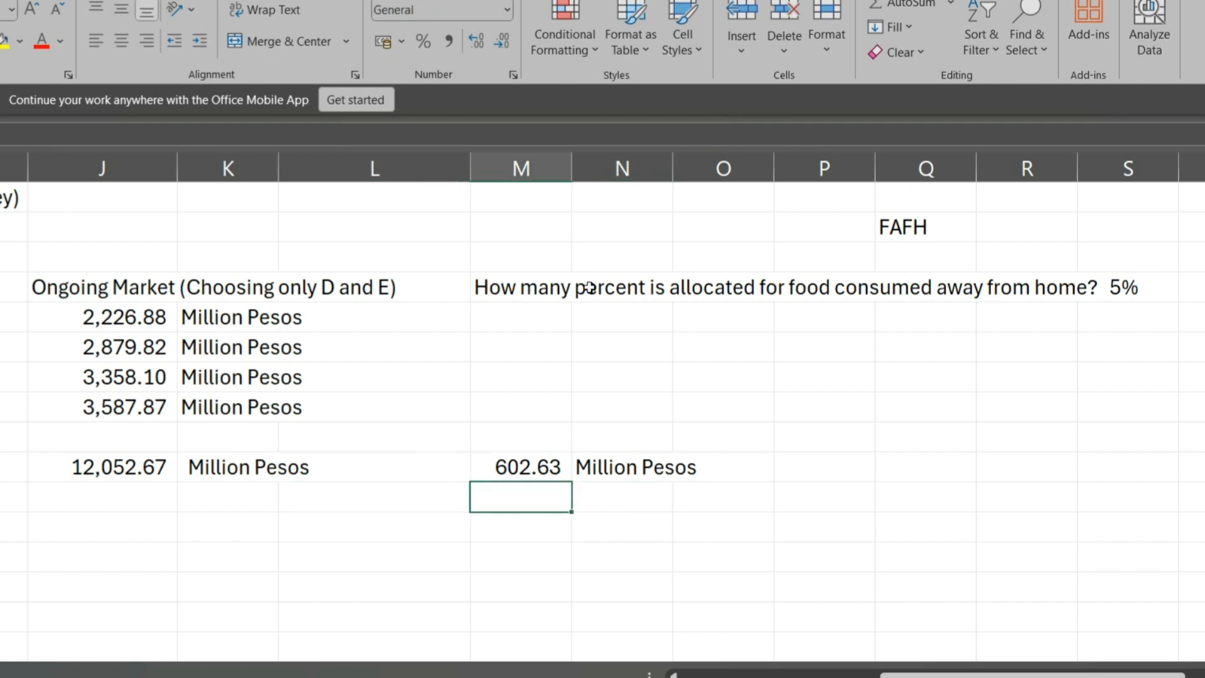
key(Up)
key(Up)
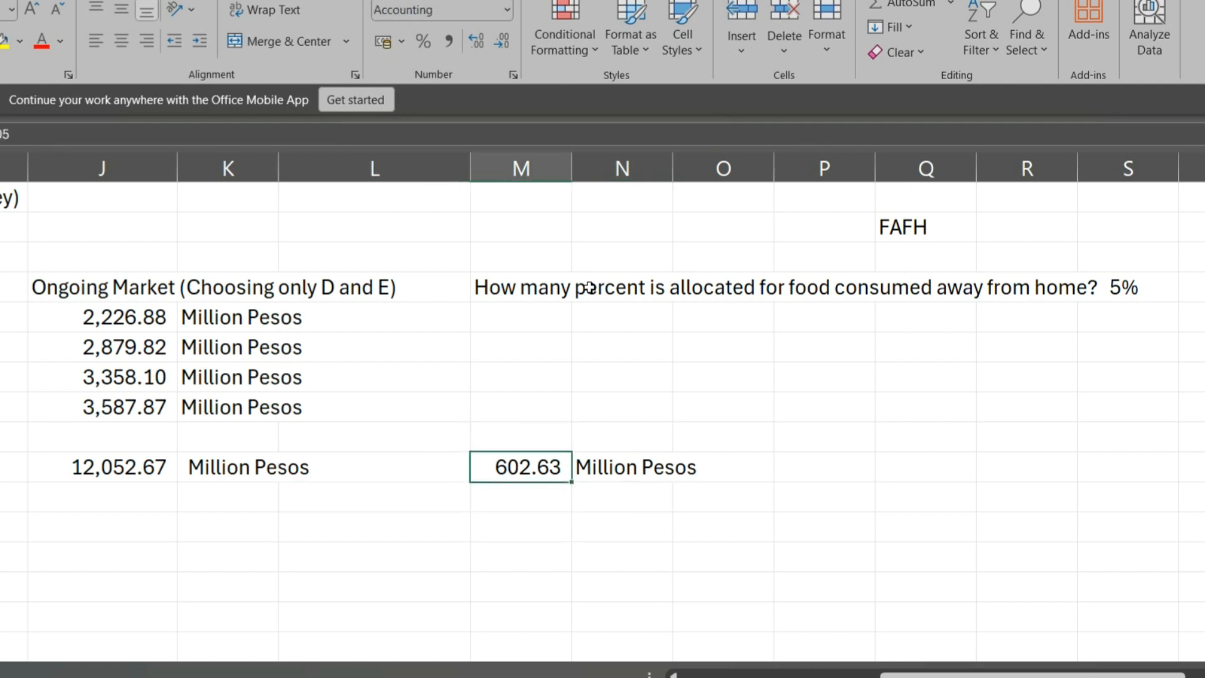
Step: Review the 2024 population, land area, density and customer travel radius figures higher up in the sheet
key(Left)
key(Left)
key(Up)
key(Up)
key(Up)
key(Up)
key(Up)
key(Up)
key(Up)
key(Up)
key(Up)
key(Up)
key(Up)
key(Up)
key(Up)
key(Up)
key(Up)
key(Up)
key(Up)
key(Up)
key(Up)
key(Up)
key(Up)
key(Up)
key(Up)
key(Down)
key(Down)
key(Left)
key(Left)
key(Left)
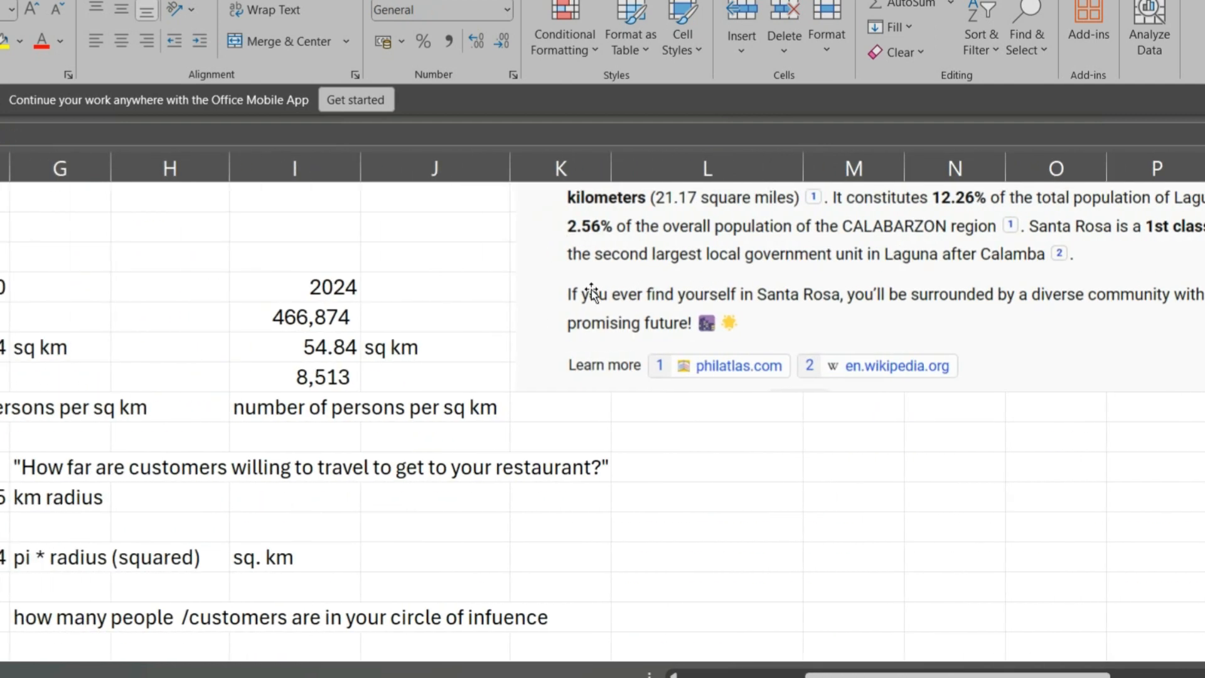
Step: Review the circle-of-influence customers, the people per household and the households in the highlighted decile rows
key(Down)
key(Down)
key(Right)
key(Right)
key(Left)
key(Left)
key(Down)
key(Down)
key(Down)
key(Down)
key(Down)
key(Down)
key(Down)
key(Down)
key(Down)
key(Down)
key(Down)
key(Left)
key(Left)
key(Left)
key(Down)
key(Down)
key(Down)
key(Down)
key(Down)
key(Down)
key(Down)
key(Down)
key(Down)
key(Down)
key(Down)
key(Down)
key(Down)
key(Down)
key(Up)
key(Up)
key(Up)
key(Up)
key(Up)
key(Up)
key(Up)
key(Right)
key(Right)
key(Left)
key(Right)
key(Right)
key(Right)
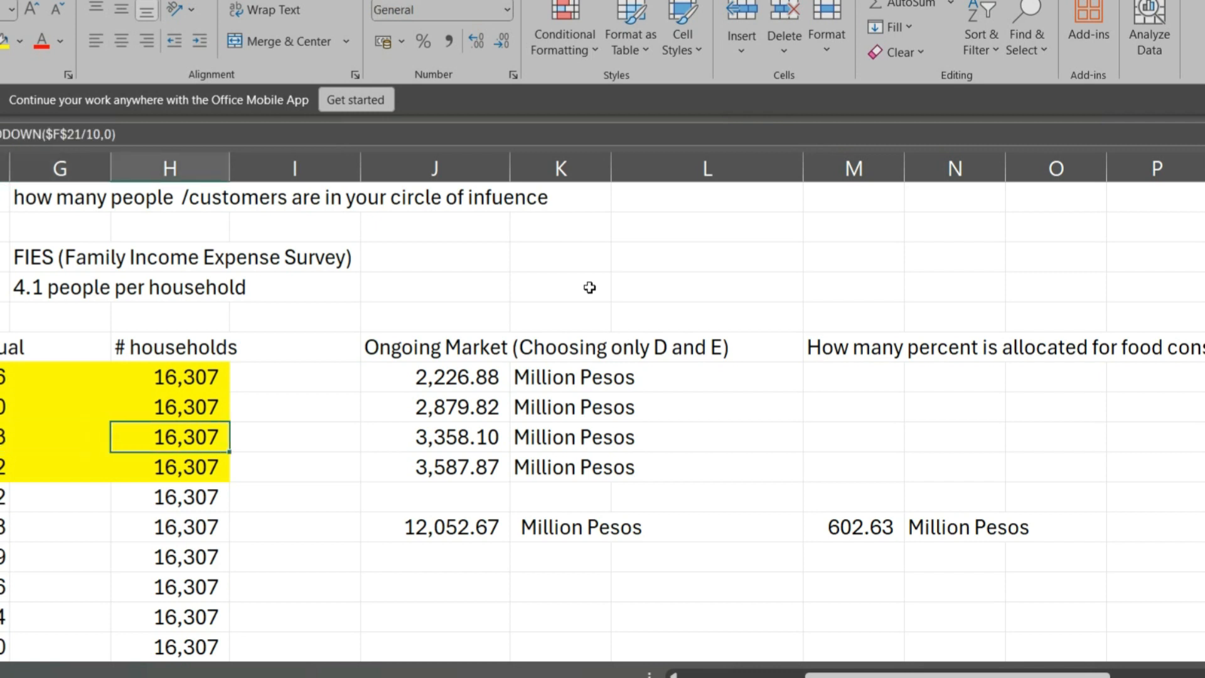
Step: Examine the ongoing market amounts for classes D and E and the food-away-from-home amount in M30
key(Left)
key(Right)
key(Right)
key(Right)
key(Left)
key(Right)
key(Right)
key(Right)
key(Down)
key(Down)
key(Down)
key(Down)
key(Up)
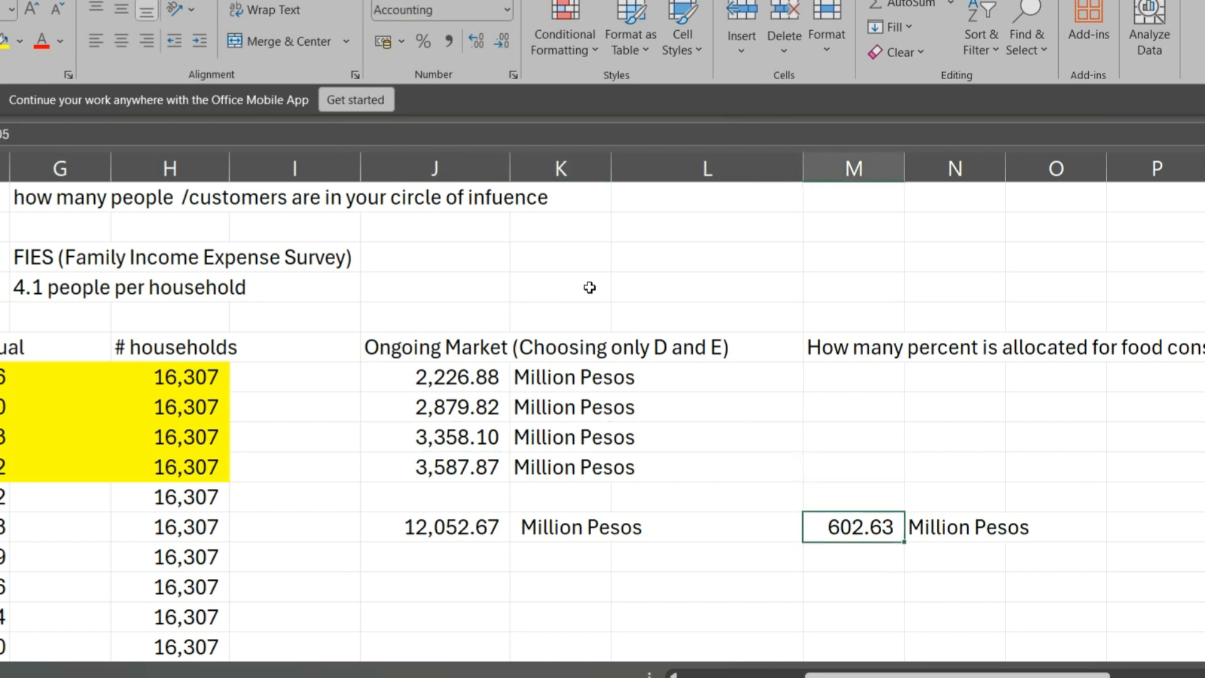
Step: Review the number of households per decile down to the column's total
key(Left)
key(Left)
key(Left)
key(Left)
key(Left)
key(Left)
key(Up)
key(Up)
key(Up)
key(Right)
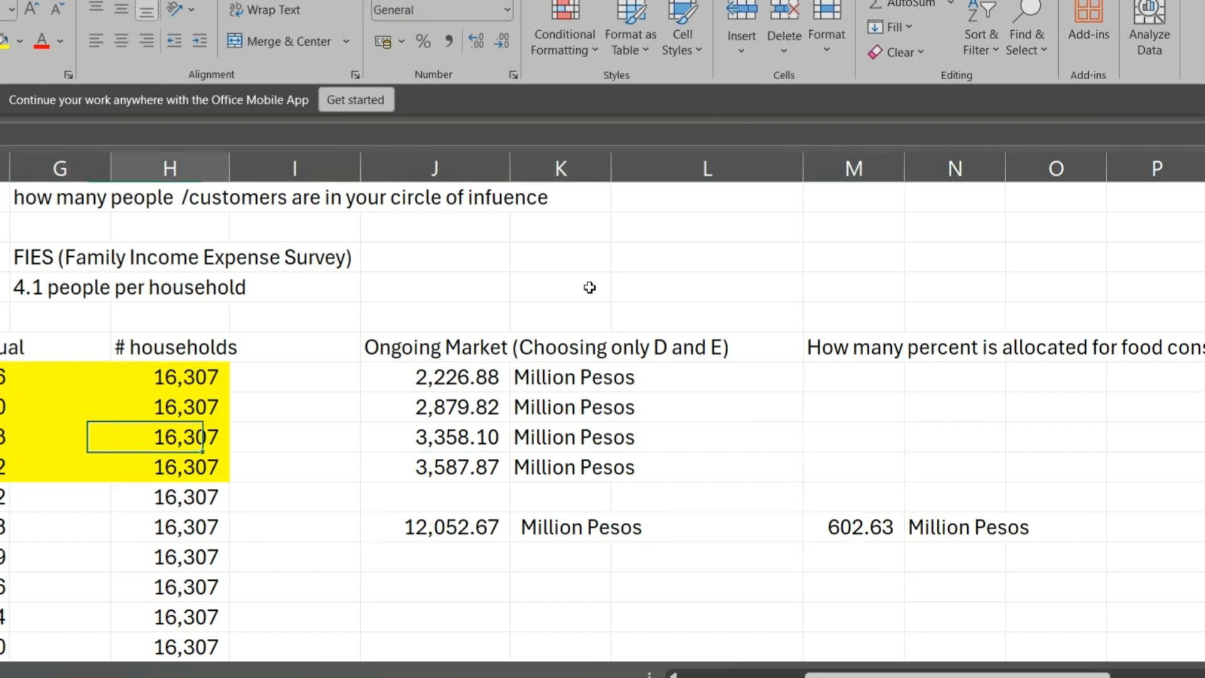
key(Down)
key(Down)
key(Down)
key(Down)
key(Down)
key(Down)
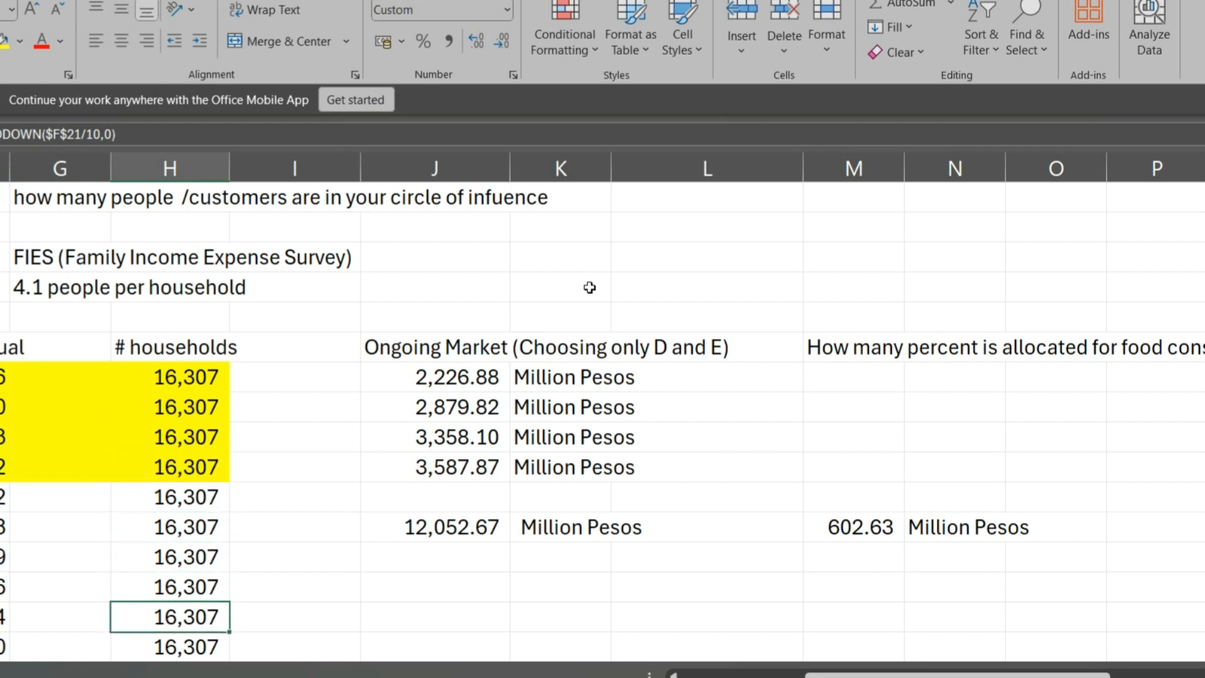
key(Down)
key(Down)
key(Down)
key(Down)
key(Up)
key(Up)
key(Up)
key(Up)
key(Up)
key(Up)
key(Up)
key(Up)
Step: Highlight the food-away-from-home market amount in M30 with a yellow fill
key(Right)
key(Right)
key(Up)
key(Right)
key(Down)
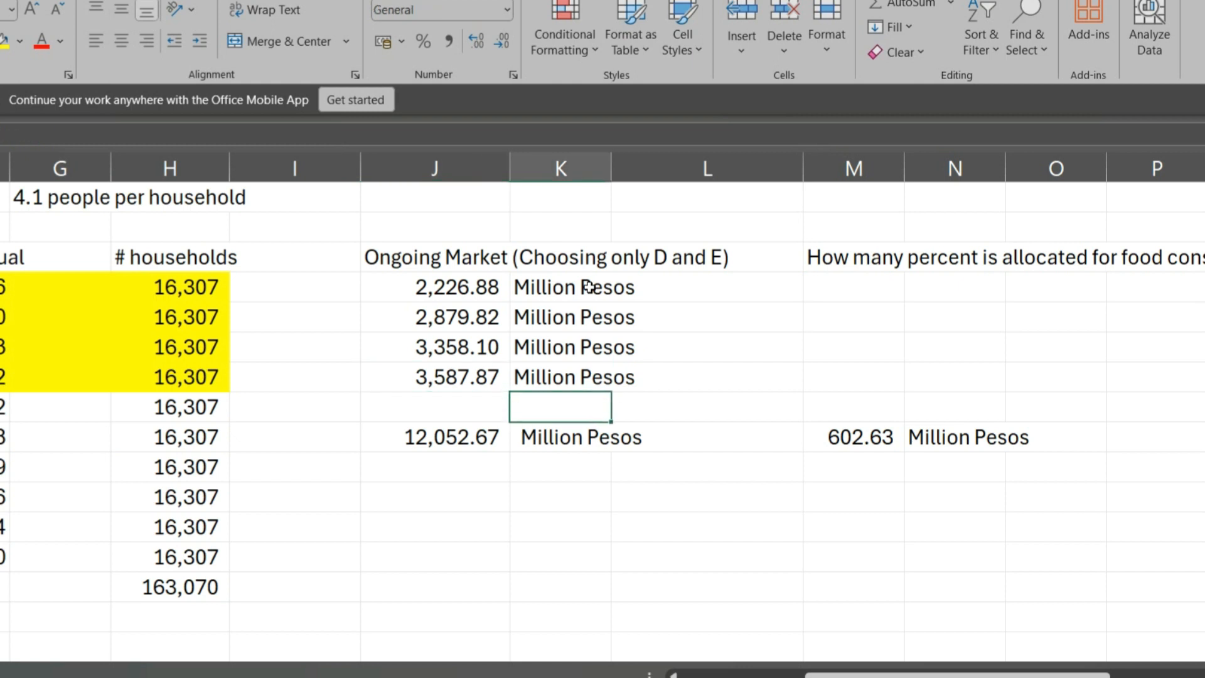
key(Right)
key(Right)
key(Down)
key(Down)
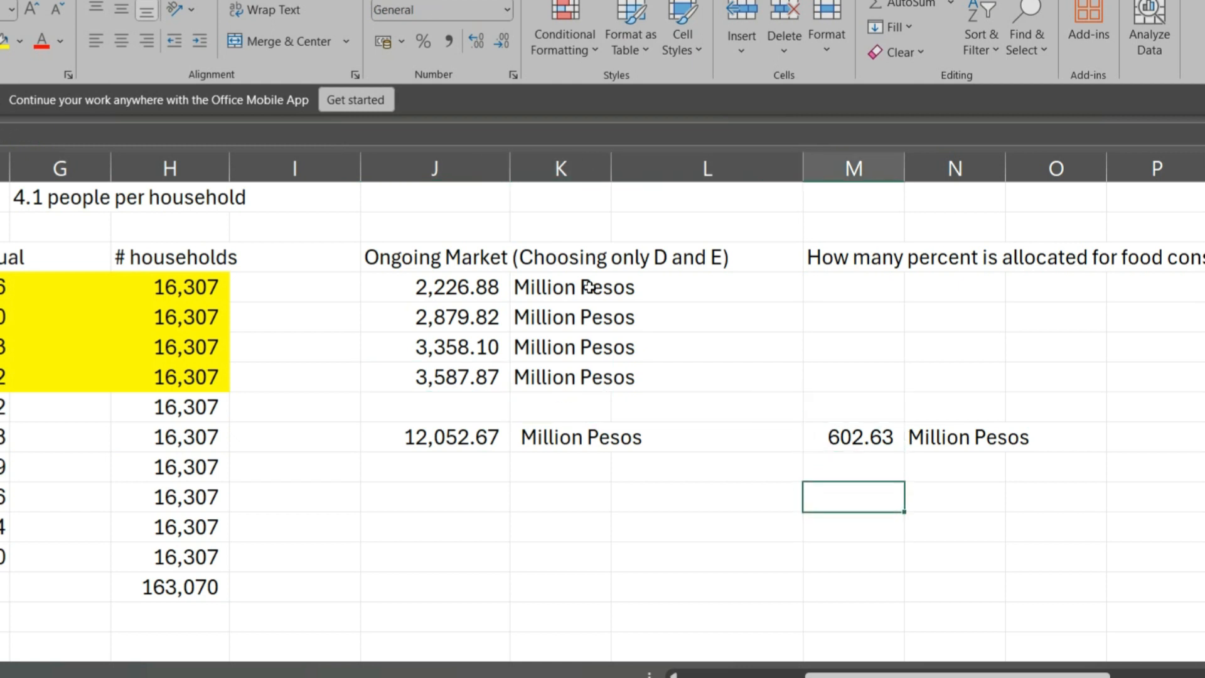
key(Up)
key(Up)
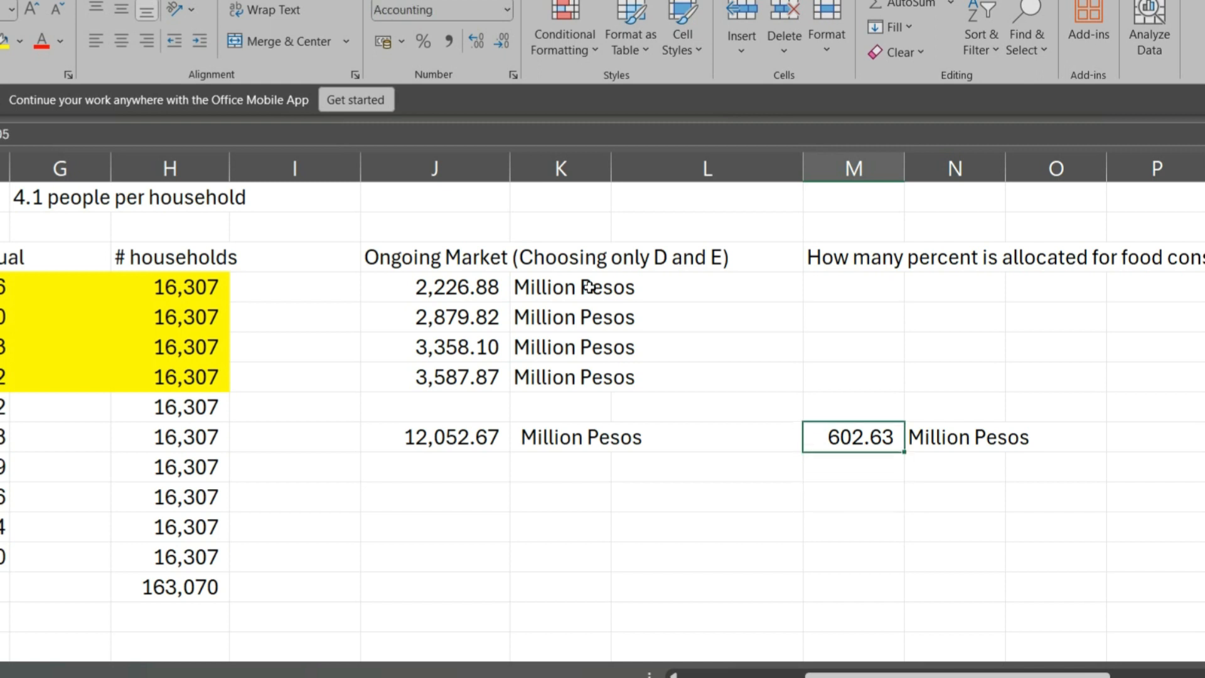
click(4, 41)
Step: Enter the label "restaurants" in M31, directly below the highlighted market amount
key(Down)
text(restaru)
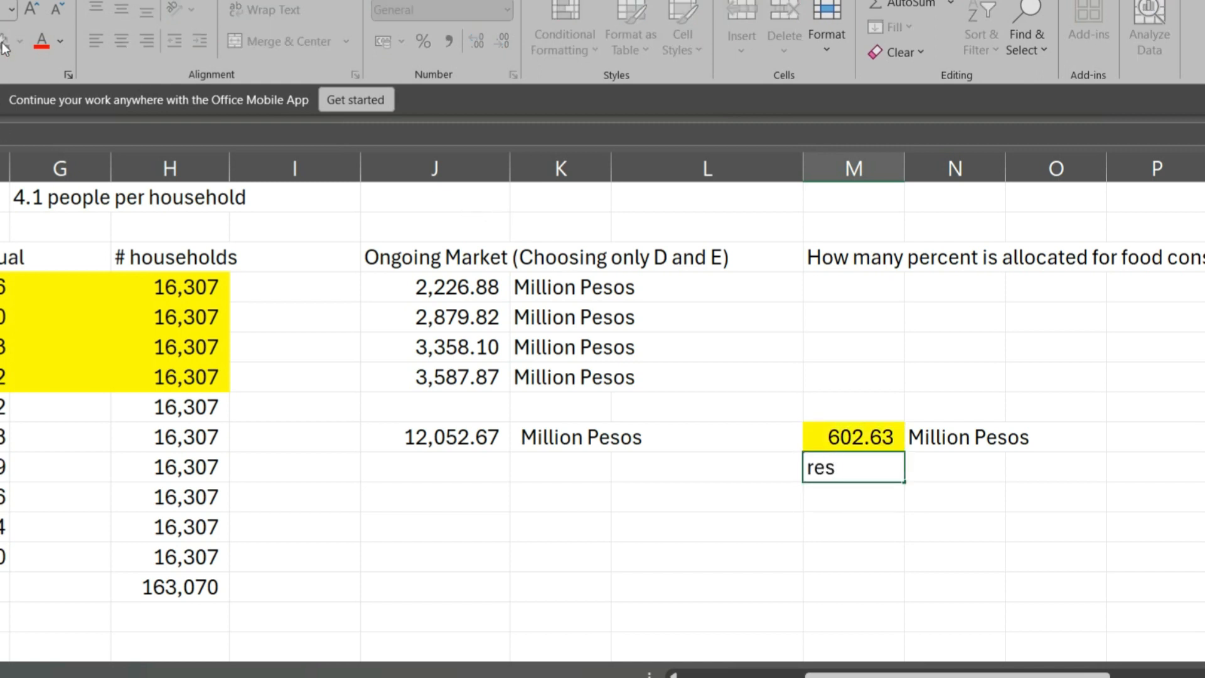
key(BackSpace)
key(BackSpace)
text(urants)
key(Return)
key(Down)
key(Down)
key(Down)
key(Down)
key(Down)
key(Down)
key(Down)
key(Down)
key(Down)
key(Down)
key(Down)
key(Down)
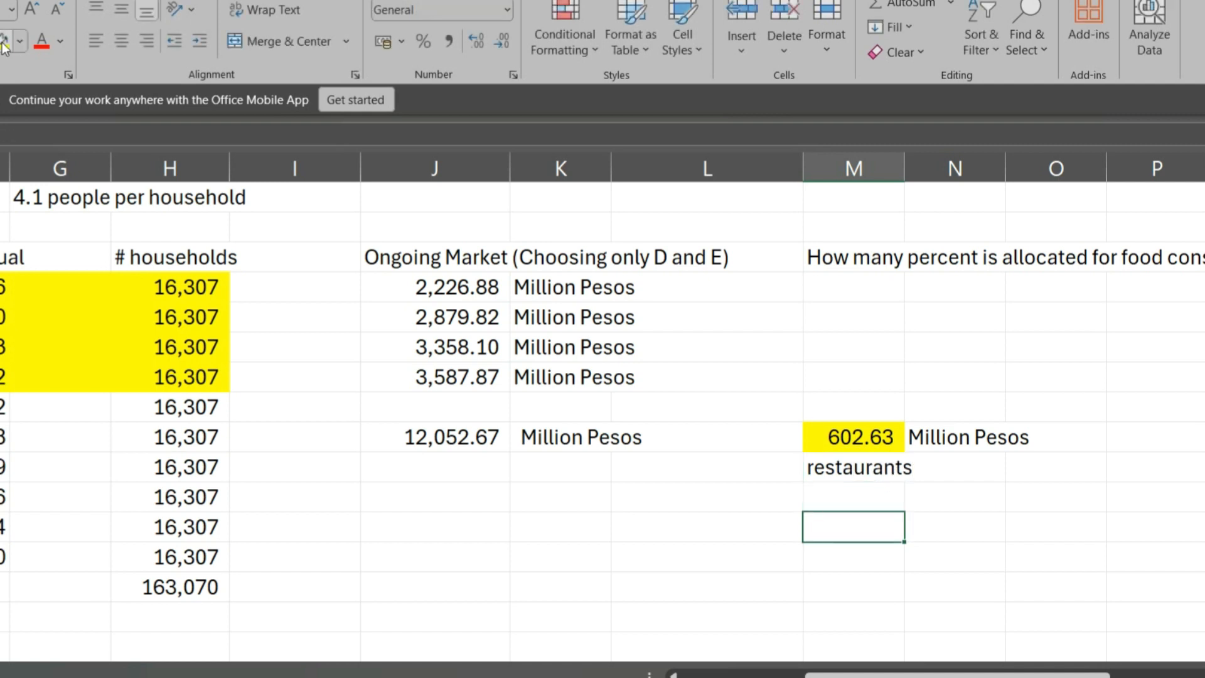
key(Up)
key(Up)
key(Up)
key(Up)
key(Up)
key(Up)
key(Up)
key(Up)
key(Up)
key(Up)
key(Up)
key(Up)
key(Up)
key(Up)
key(Up)
key(Up)
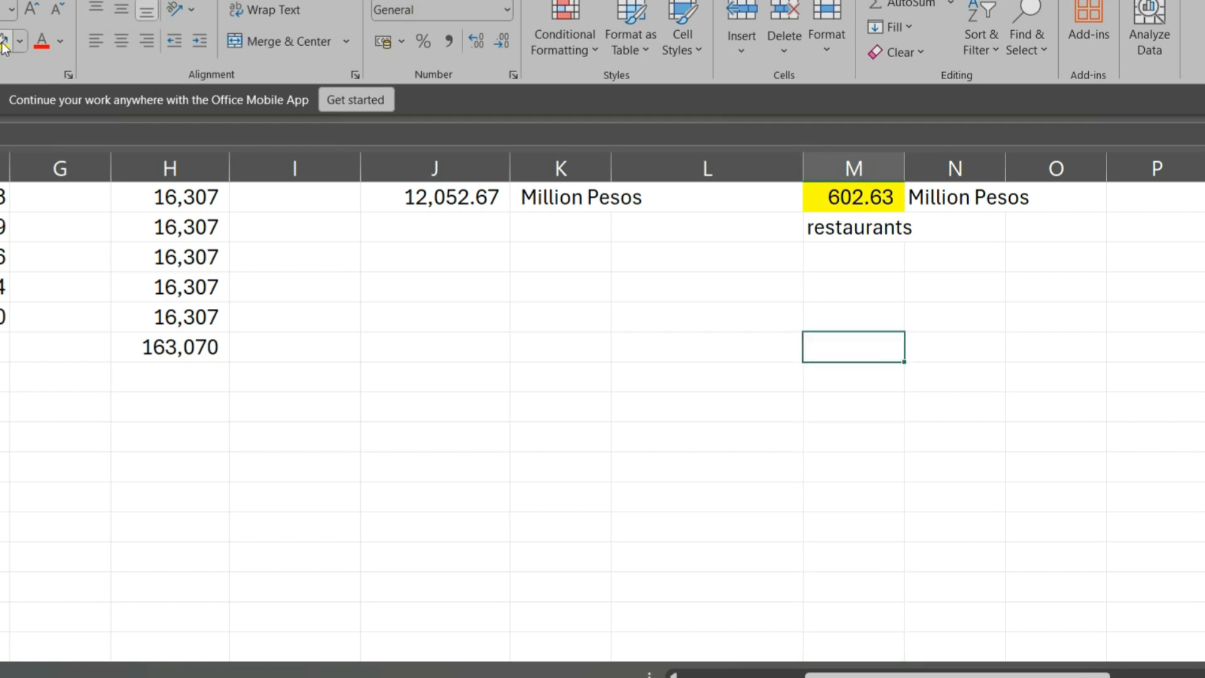
Step: Calculate the monthly restaurant market in M36 with the formula =M30/12
key(Down)
key(Down)
key(Down)
key(Down)
key(Down)
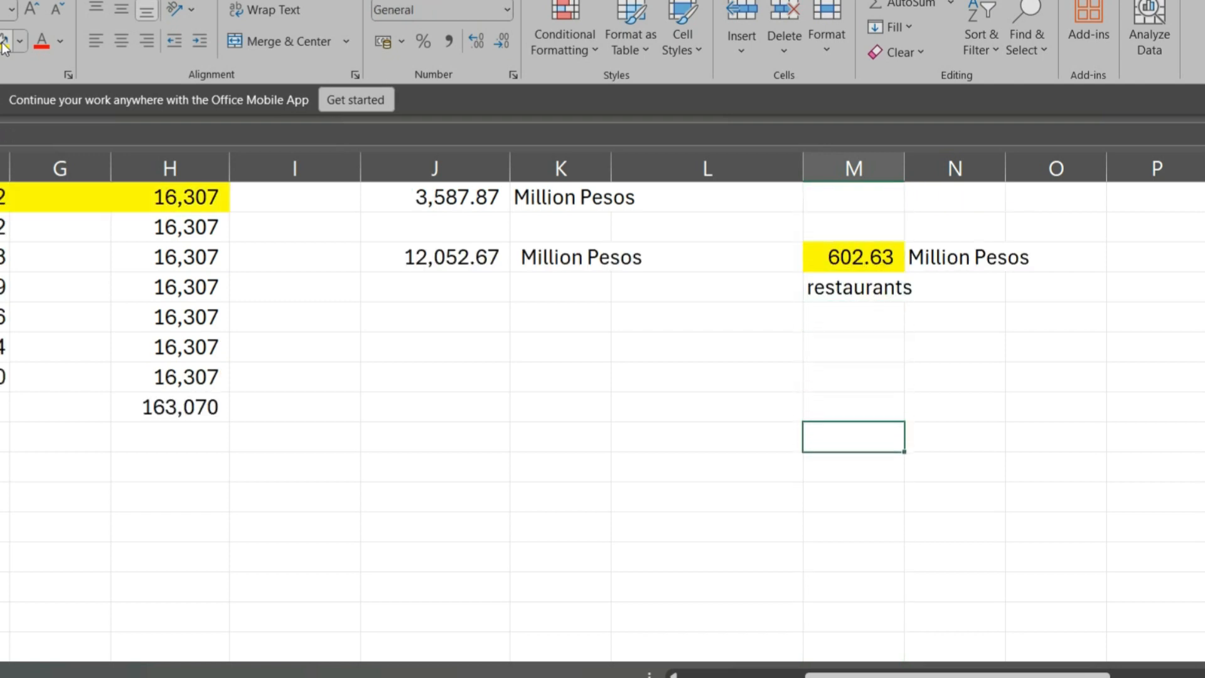
text(=)
key(Up)
key(Up)
key(Up)
key(Up)
key(Up)
key(Up)
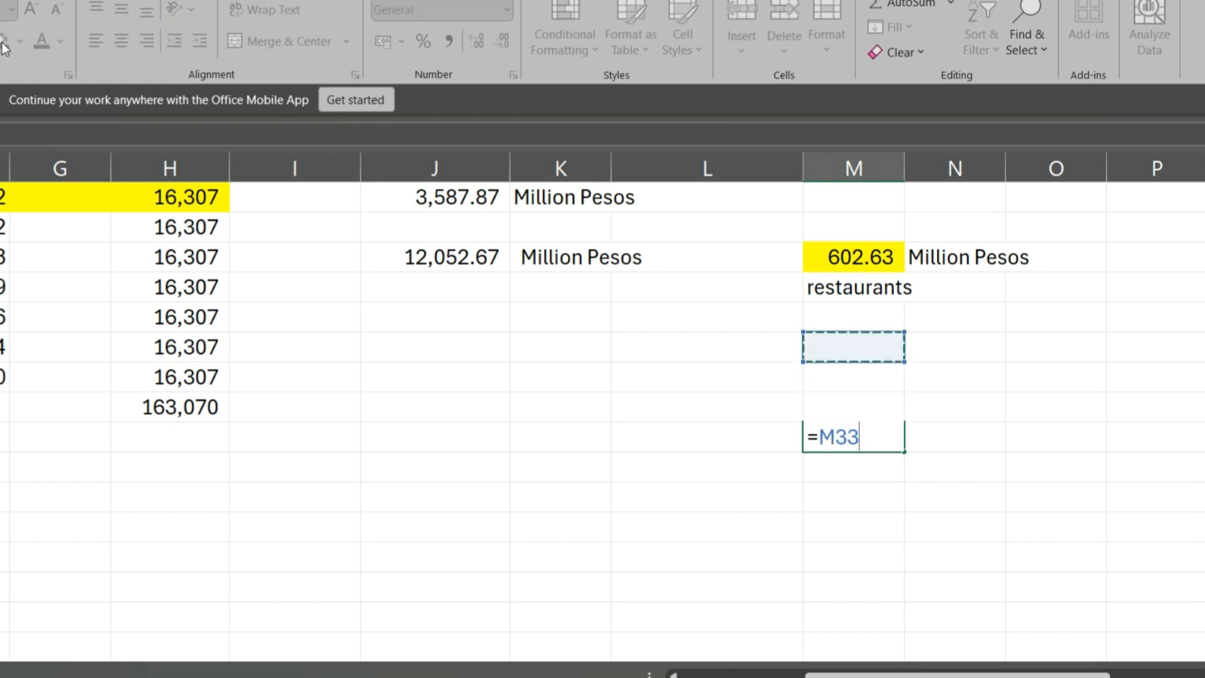
text(/12)
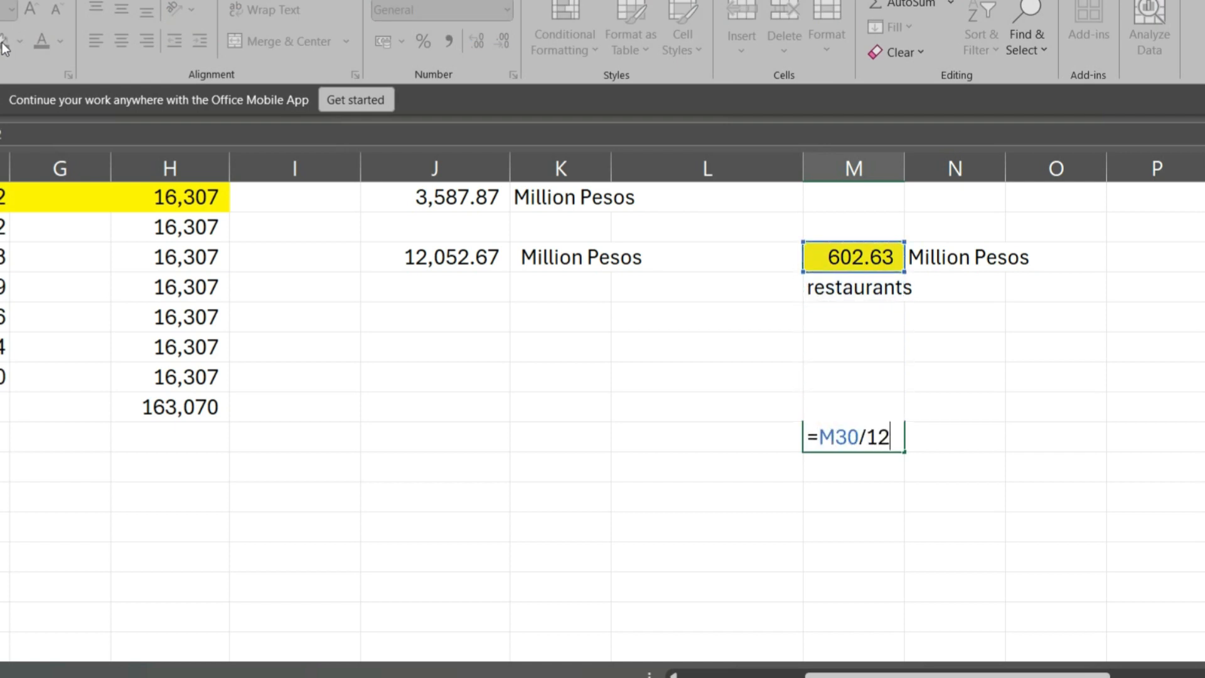
key(Tab)
Step: Label the divided restaurant market amount with the unit "million pesos" in N36
text(<)
key(BackSpace)
text(million pesos)
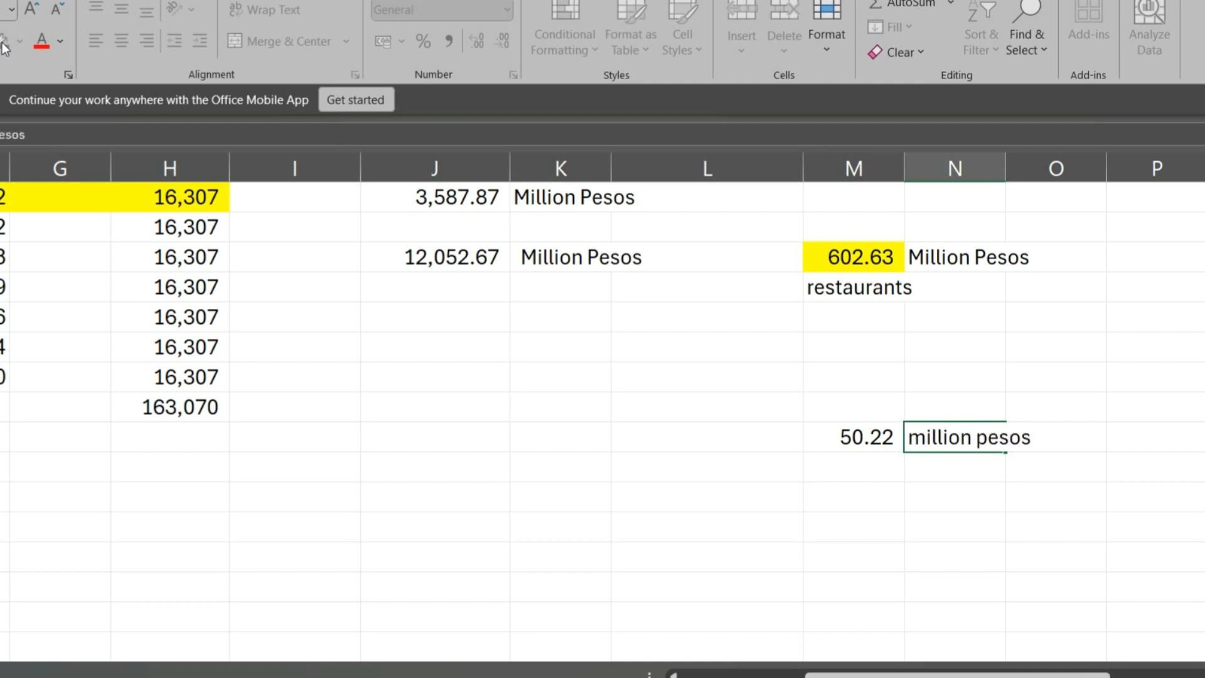
key(Return)
Step: Enter the label "Monthly" in M35, directly above the divided restaurant market amount
key(Left)
key(Left)
key(Up)
key(Up)
key(Right)
text(Montjly)
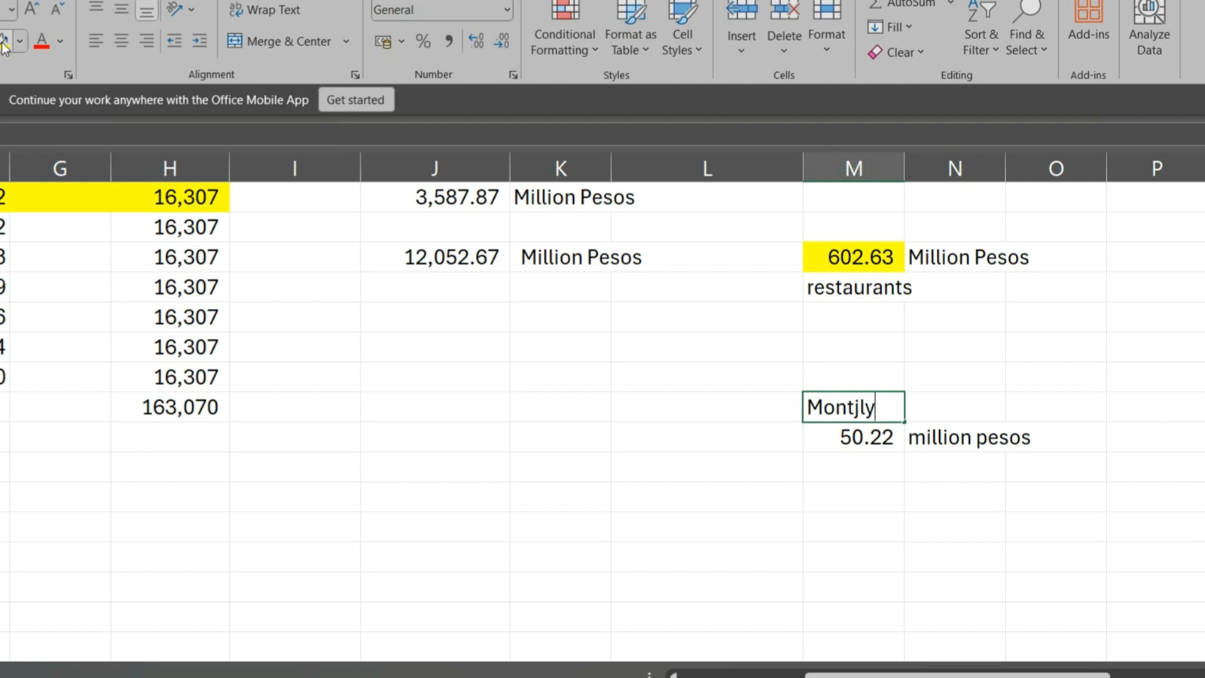
key(BackSpace)
key(BackSpace)
key(BackSpace)
text(jl)
key(BackSpace)
key(BackSpace)
text(hj)
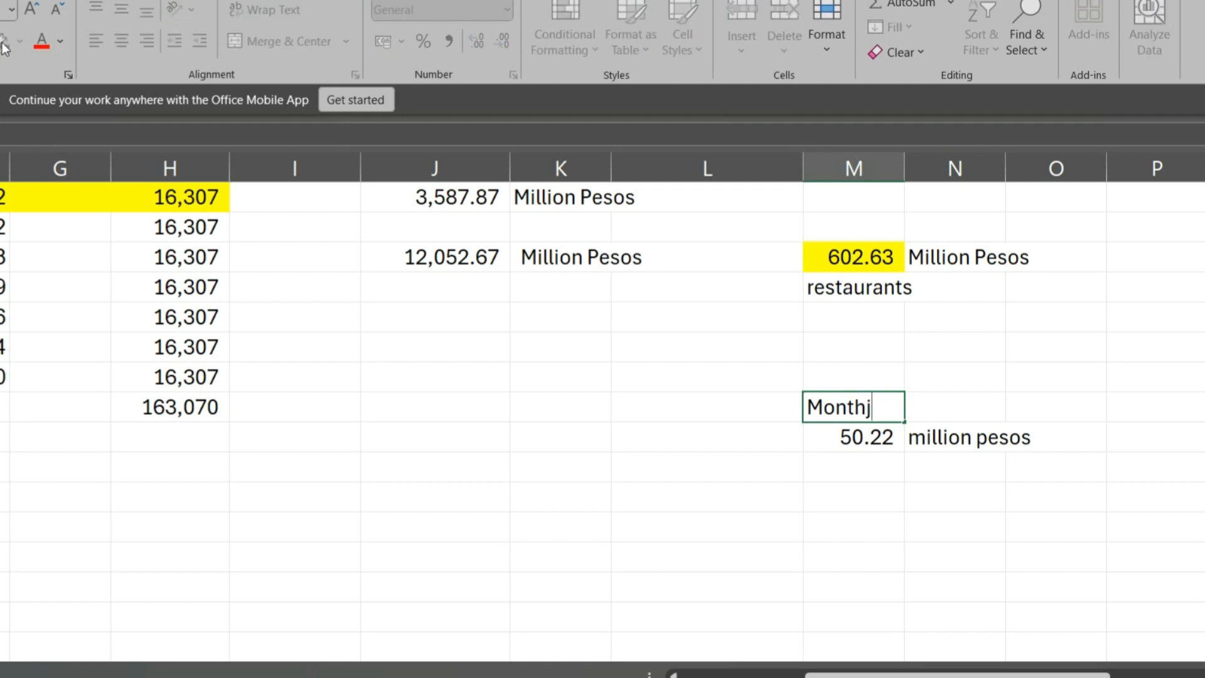
key(BackSpace)
text(ly)
Step: Enter the label "Annual" in M29, directly above the highlighted restaurant market amount
key(Up)
key(Up)
key(Up)
key(Up)
key(Up)
key(Up)
key(Down)
text(Annual)
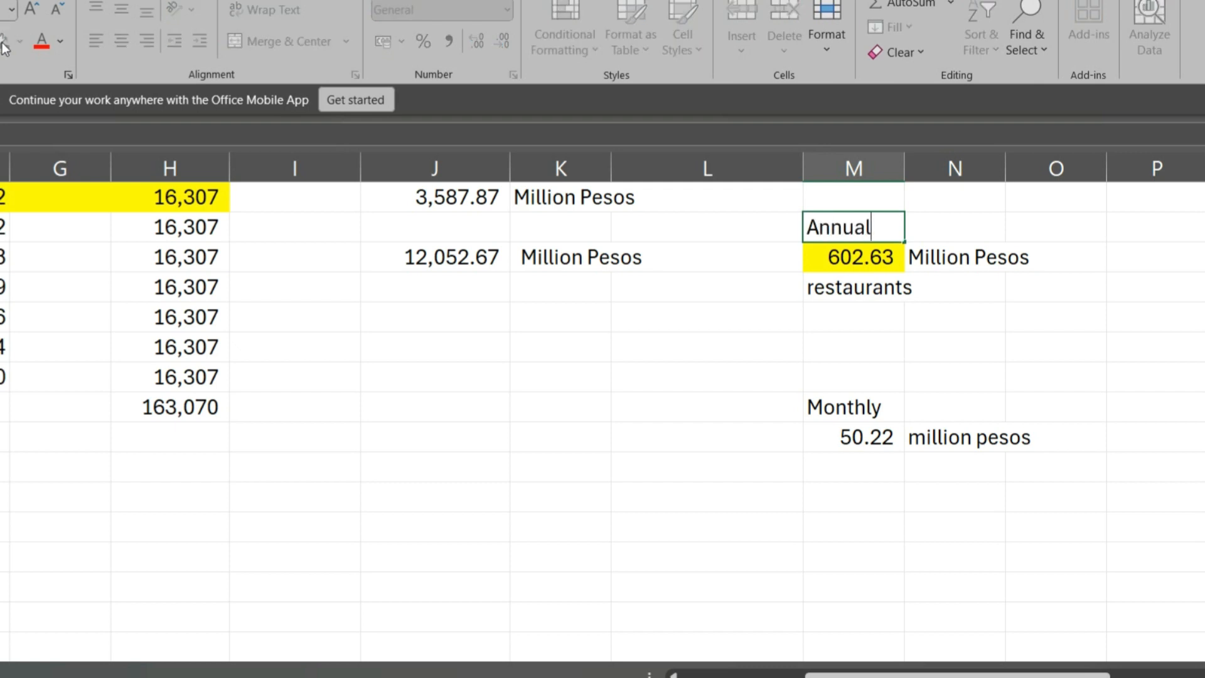
Step: Highlight the monthly market amount in M36 with a yellow fill
key(Down)
key(Down)
key(Down)
key(Down)
key(Down)
key(Down)
key(Down)
key(Up)
click(4, 43)
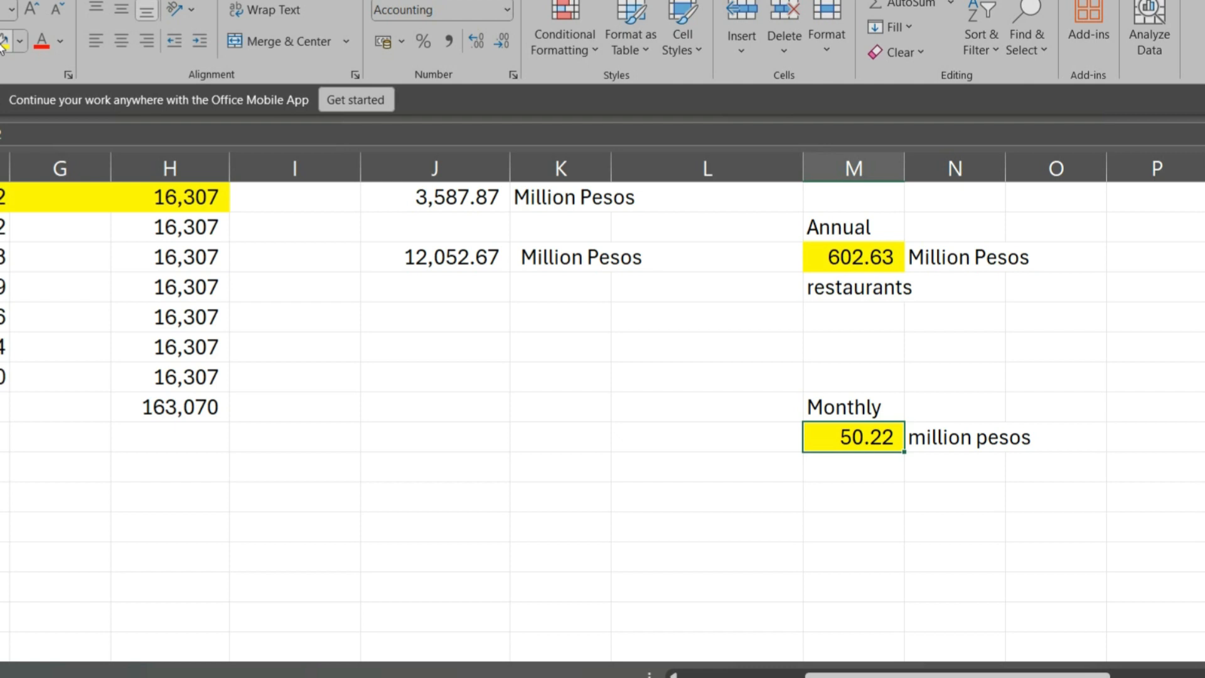
Step: Enter the label "Competitors?" in M39, below the monthly market amount
key(Down)
key(Down)
key(Down)
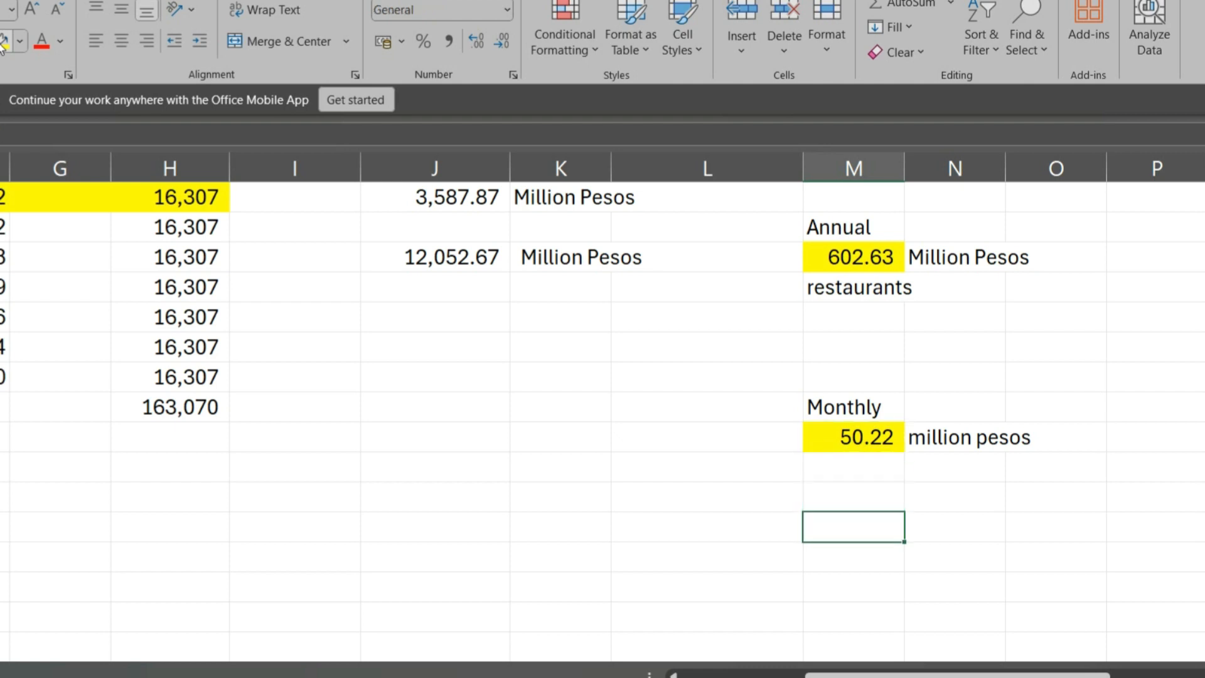
key(Up)
key(Left)
key(Down)
key(Left)
key(Right)
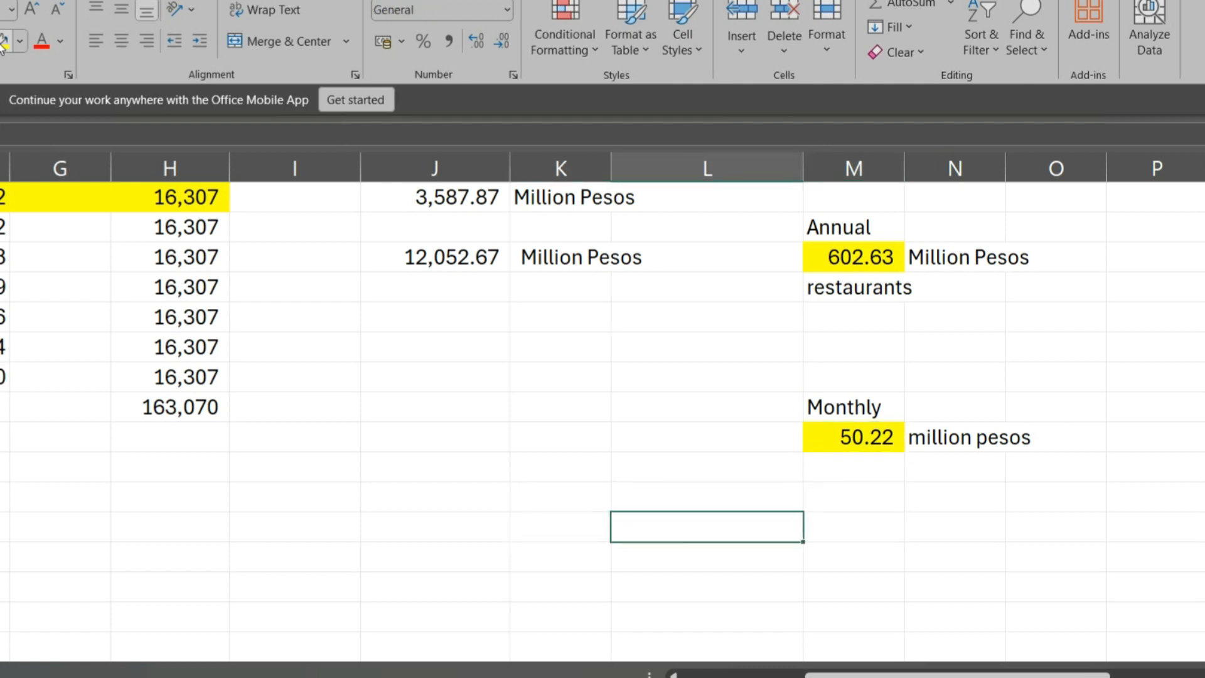
key(Right)
key(Left)
key(Left)
key(Left)
key(Right)
key(Right)
key(Right)
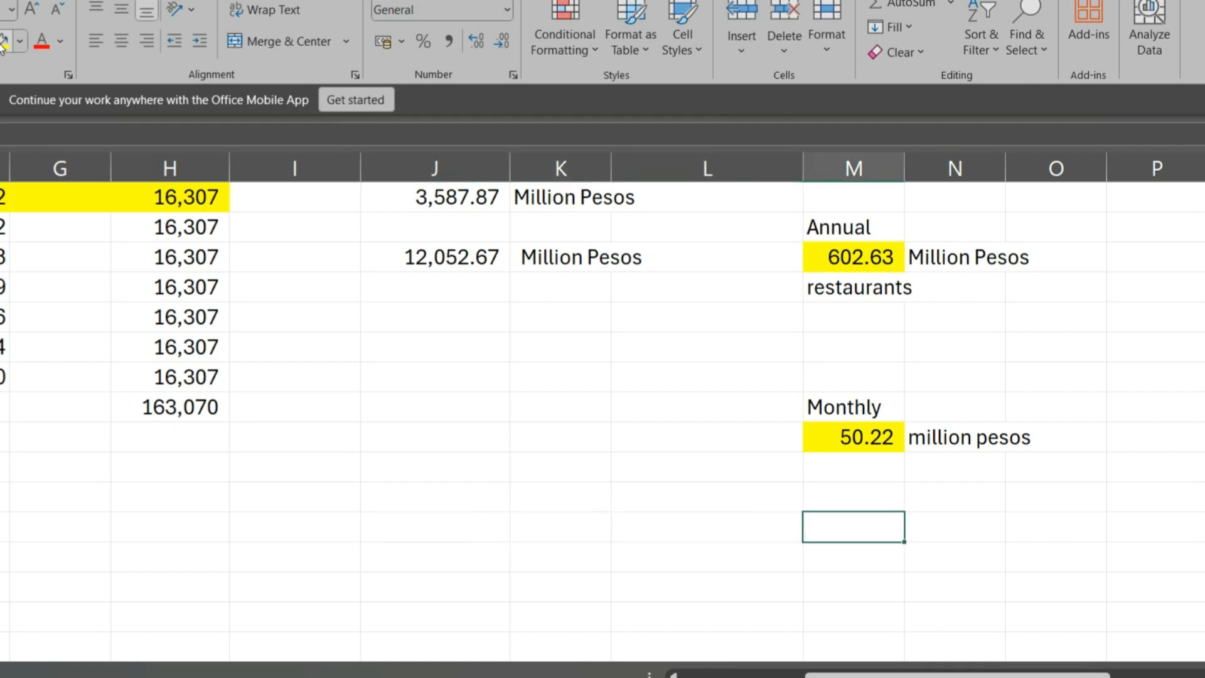
text(Compet)
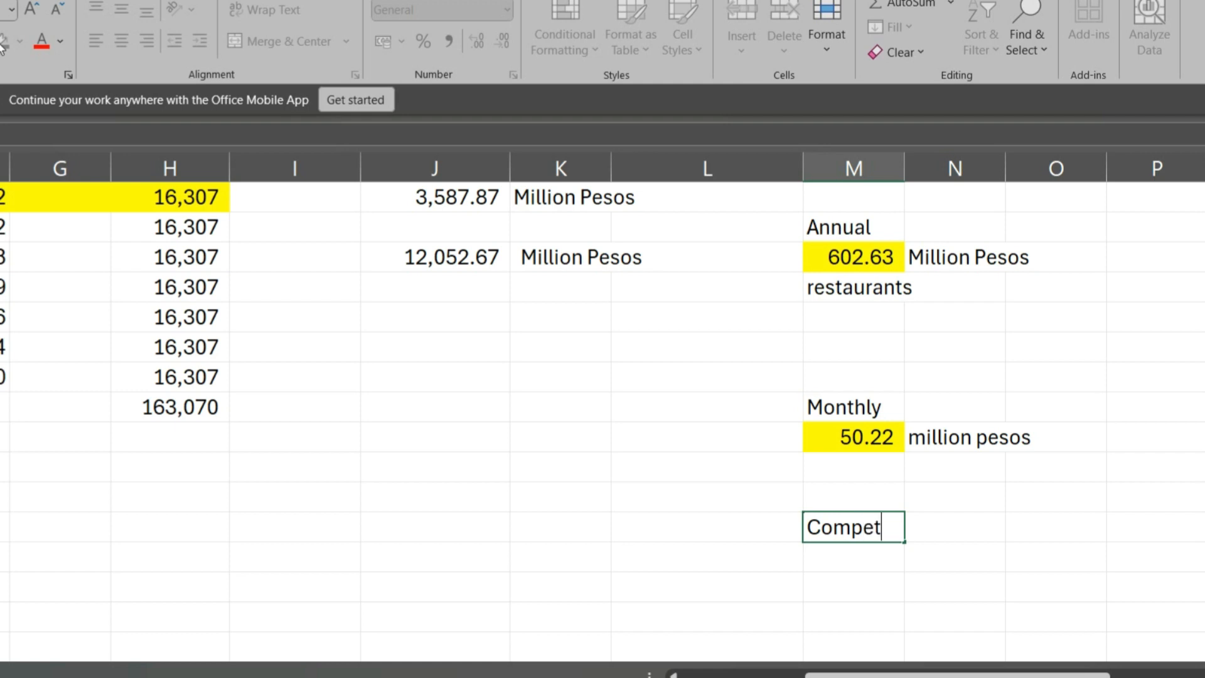
text(itors>)
key(BackSpace)
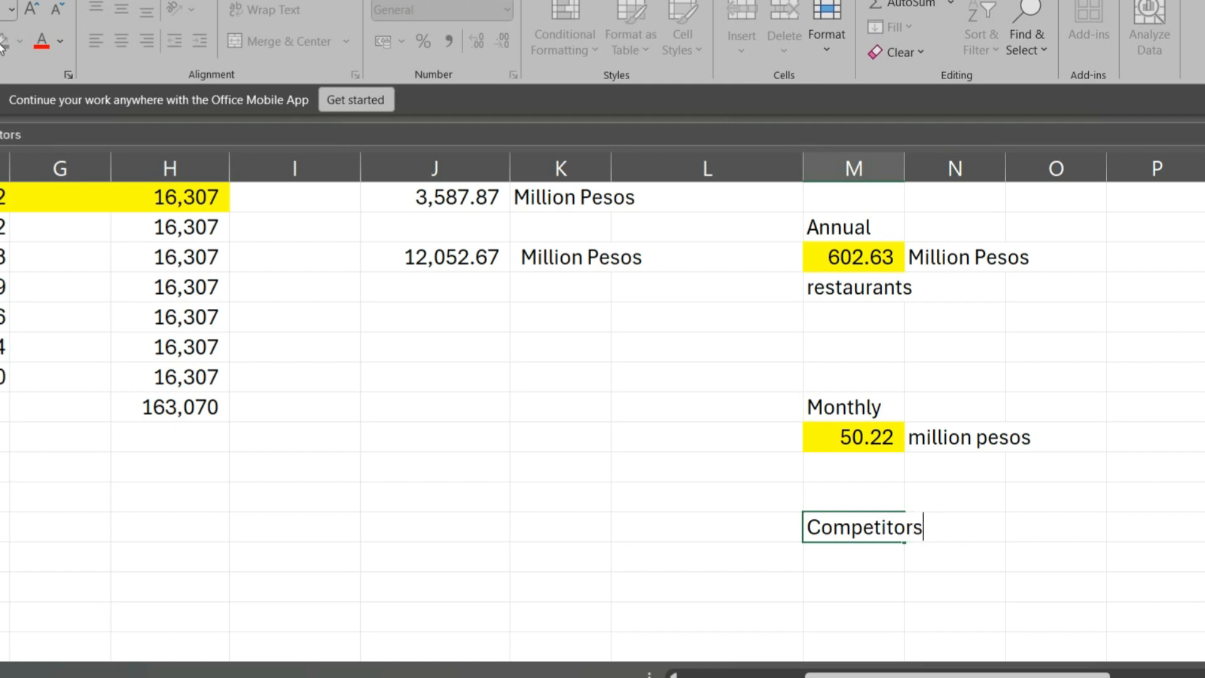
text(?)
key(Return)
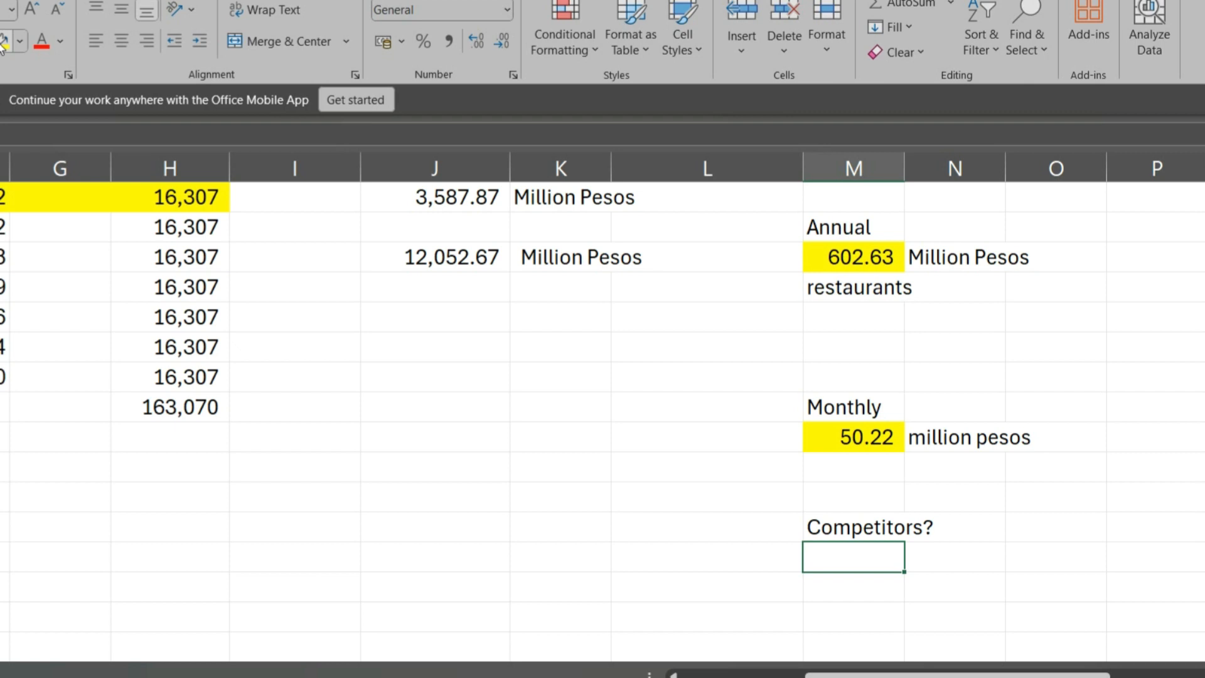
Step: Enter 200 as the number of competitors in L39, beside its label
key(Left)
key(Left)
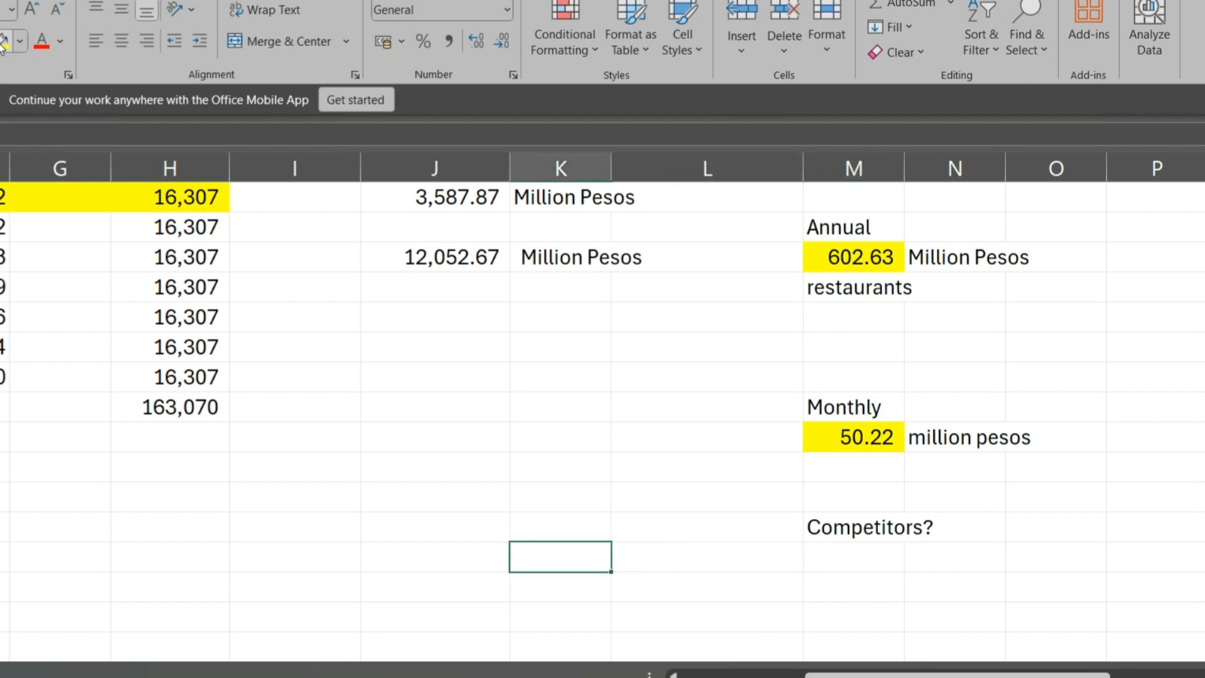
key(Right)
key(Up)
text(200)
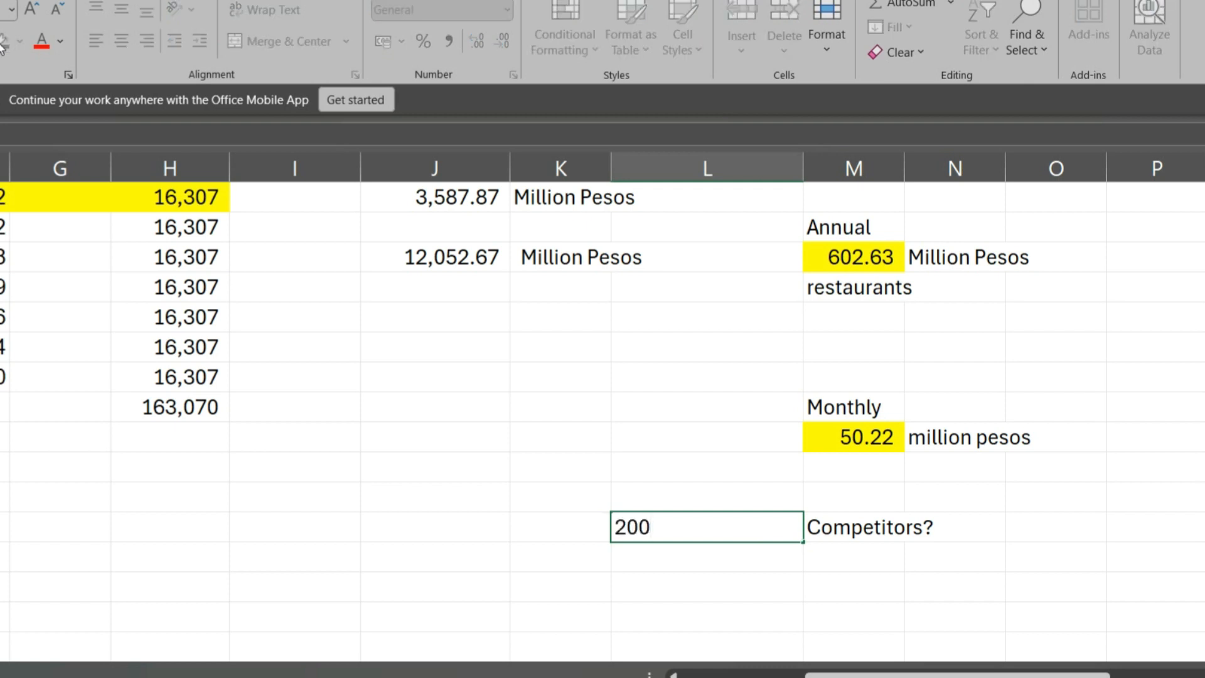
key(Return)
Step: Highlight the competitor count in L39 with a yellow fill
key(Down)
key(Up)
key(Up)
key(Up)
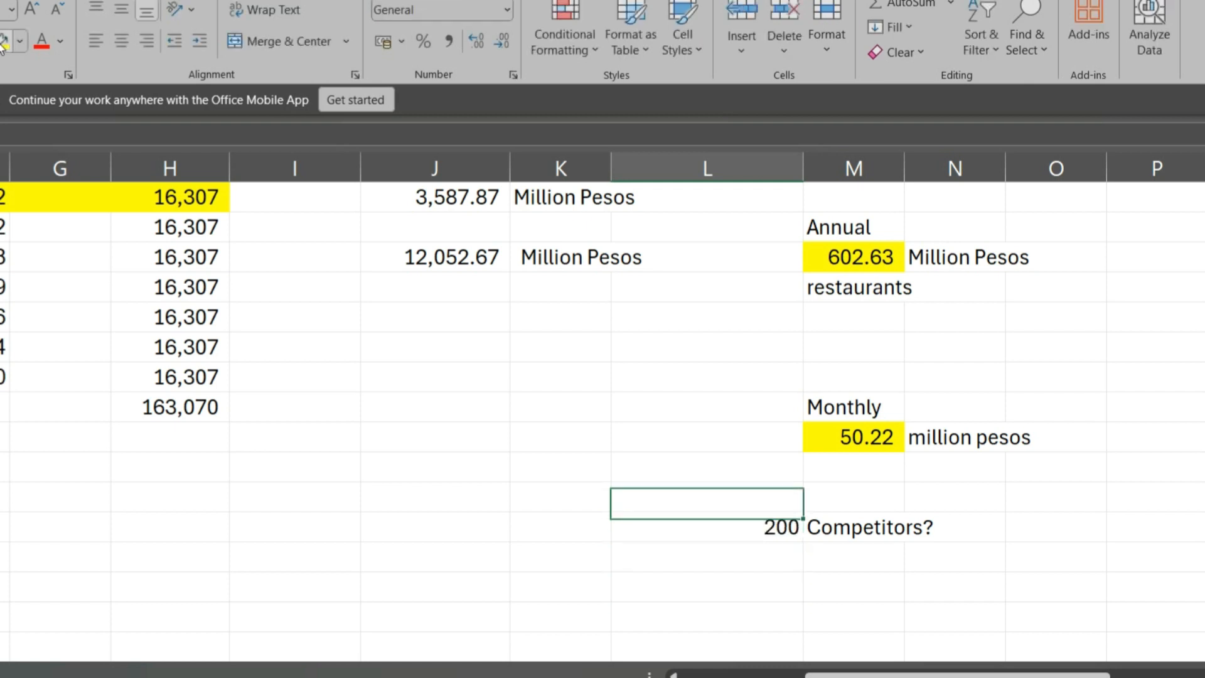
key(Down)
key(Down)
key(Up)
key(Right)
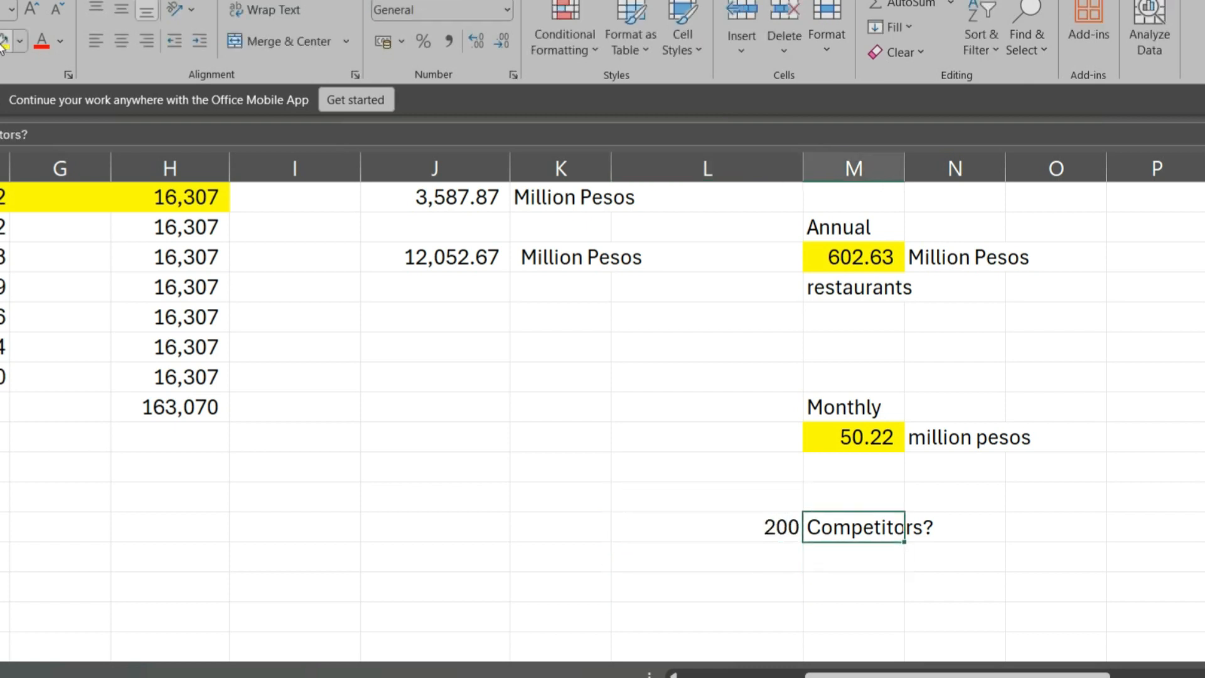
key(Left)
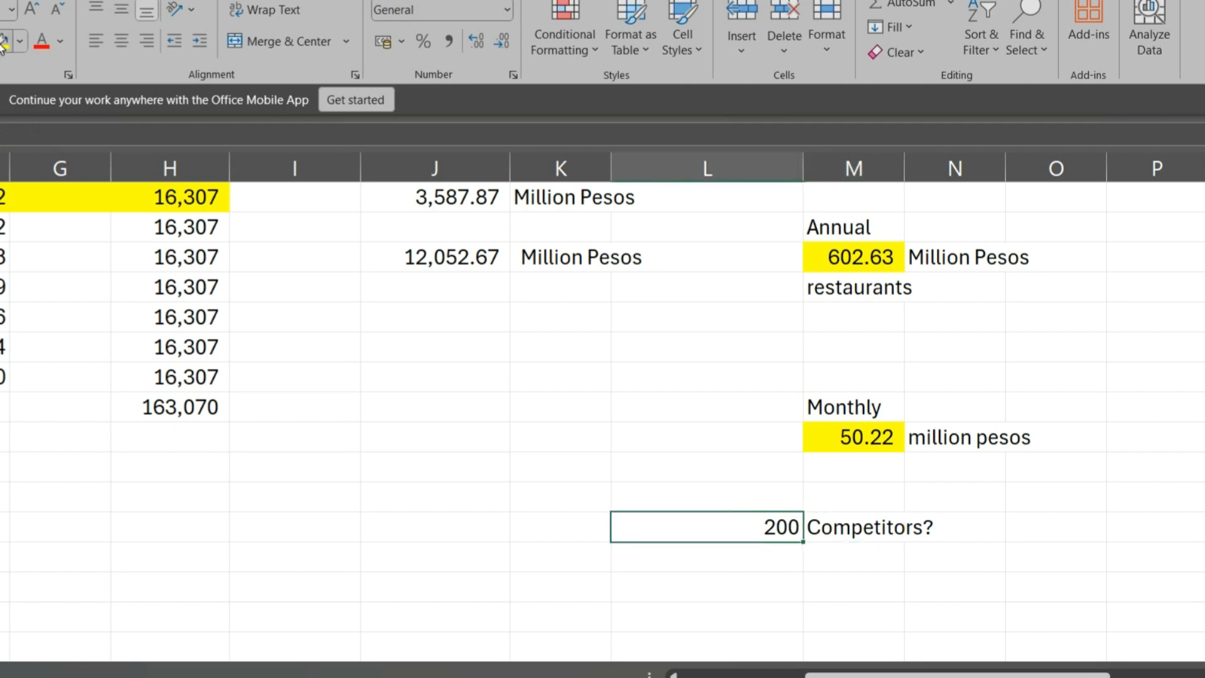
click(3, 41)
key(Down)
key(Up)
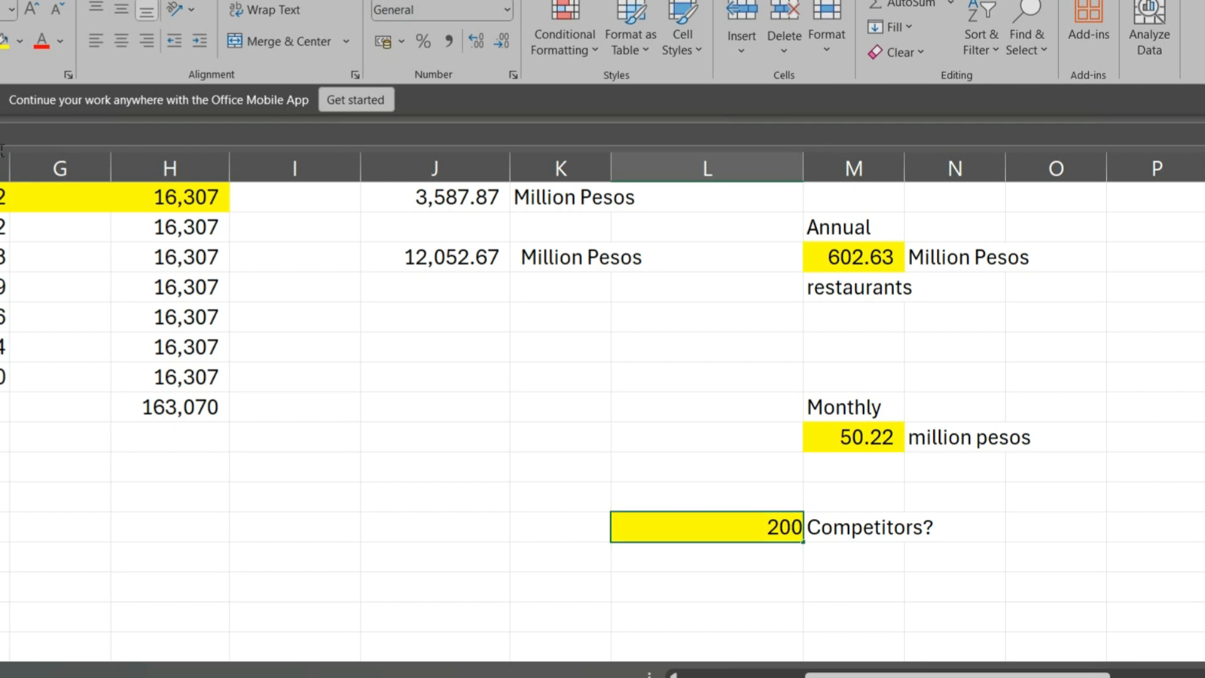
Step: Examine the formulas behind the monthly market amount in M36 and the annual market amount in M30
key(F2)
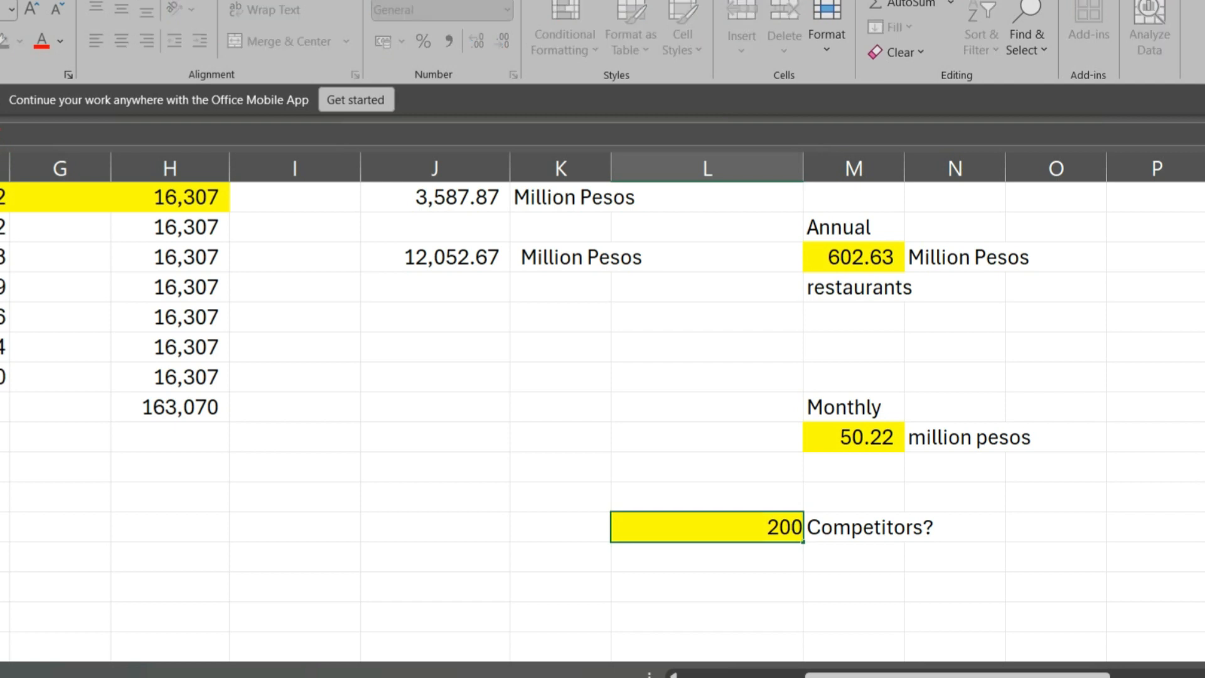
click(843, 443)
click(200, 148)
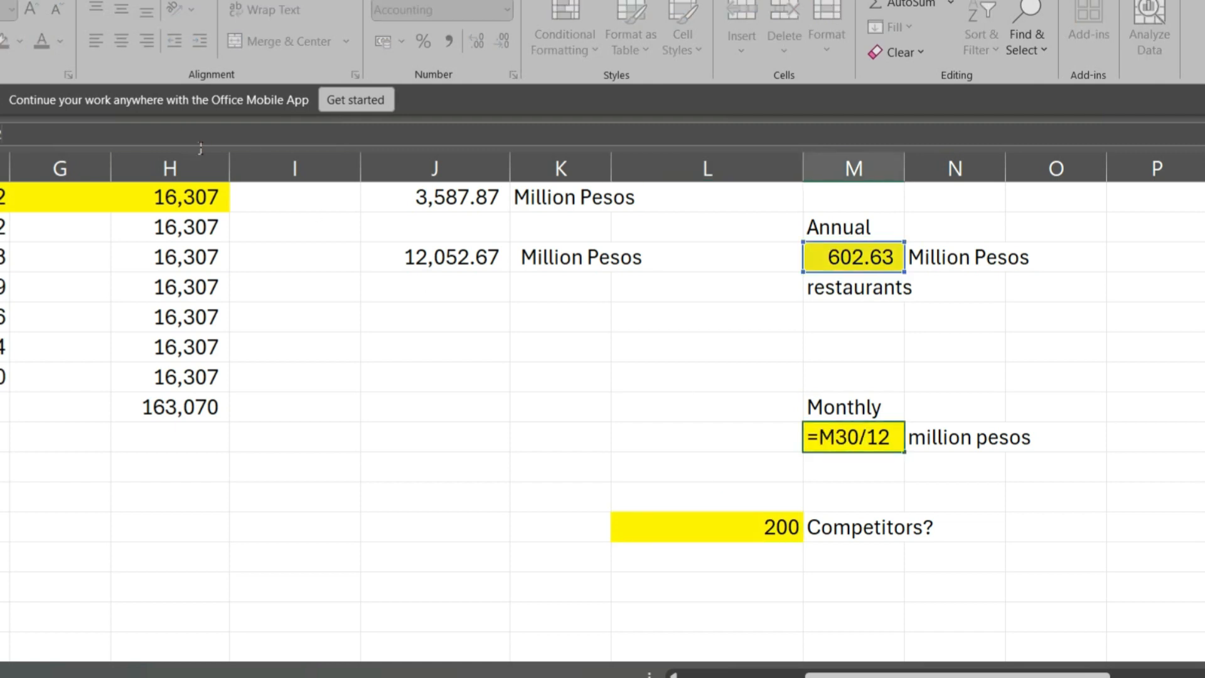
key(Return)
key(Up)
key(Up)
key(Up)
key(Up)
key(Up)
key(Up)
key(Up)
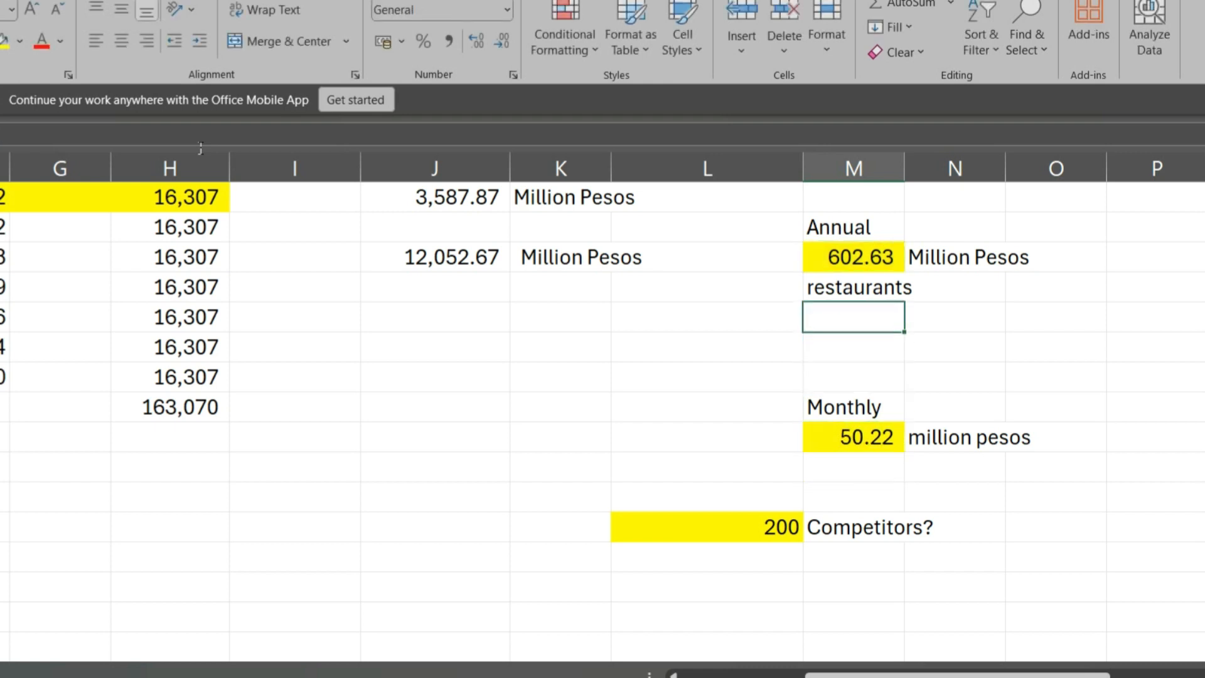
key(F2)
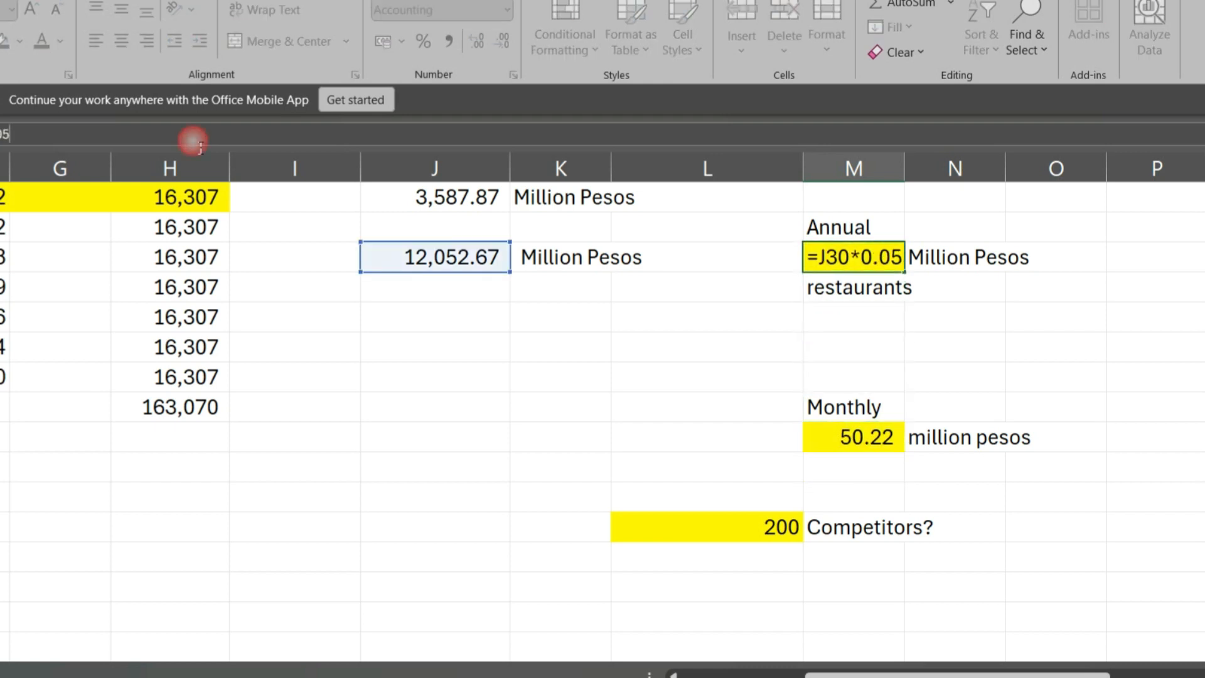
click(479, 370)
Step: Calculate the monthly market share per competitor in L42 by dividing M36 by the competitor count in L39
key(Down)
key(Down)
key(Down)
key(Down)
key(Down)
key(Right)
key(Right)
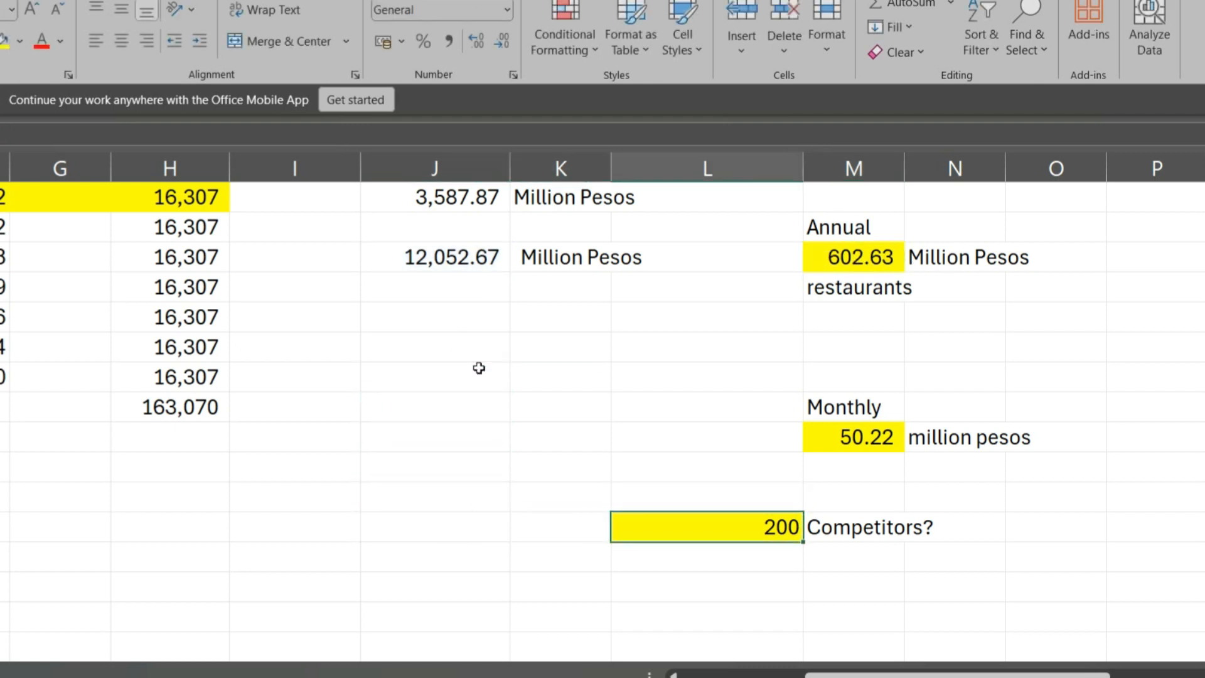
key(Down)
key(Down)
key(Down)
text(=)
key(Up)
key(Up)
key(Up)
key(Up)
key(Up)
key(Up)
key(Right)
text(/)
key(Up)
key(Up)
key(Up)
key(Return)
Step: Label the per-competitor amount with the unit "million pesos" in M42
key(Up)
key(Right)
key(Left)
key(Right)
text(mi)
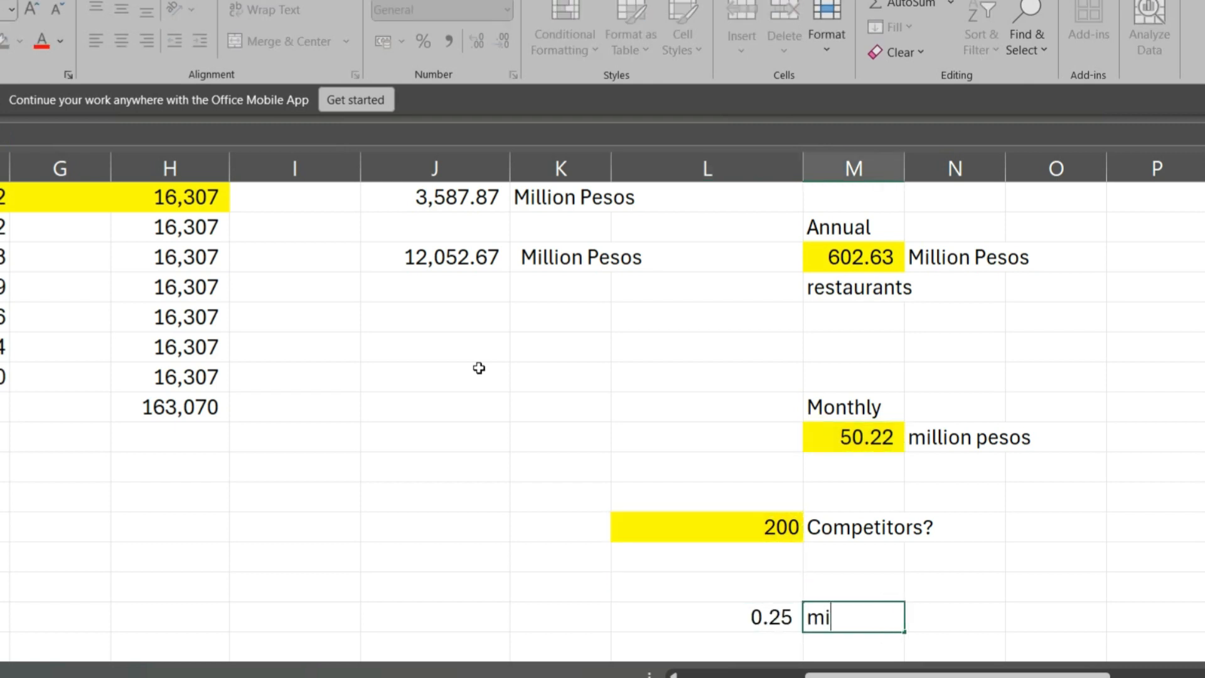
text(llion opesp)
key(BackSpace)
key(BackSpace)
key(BackSpace)
key(BackSpace)
key(BackSpace)
text(pesps)
key(Return)
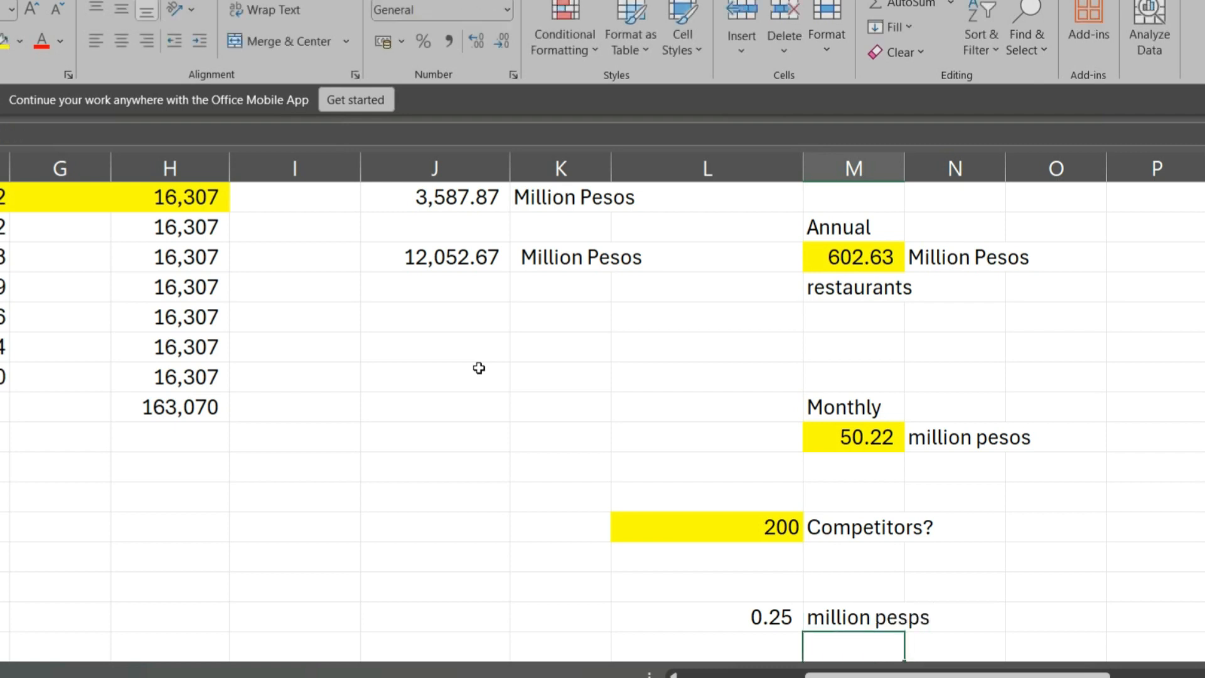
key(Up)
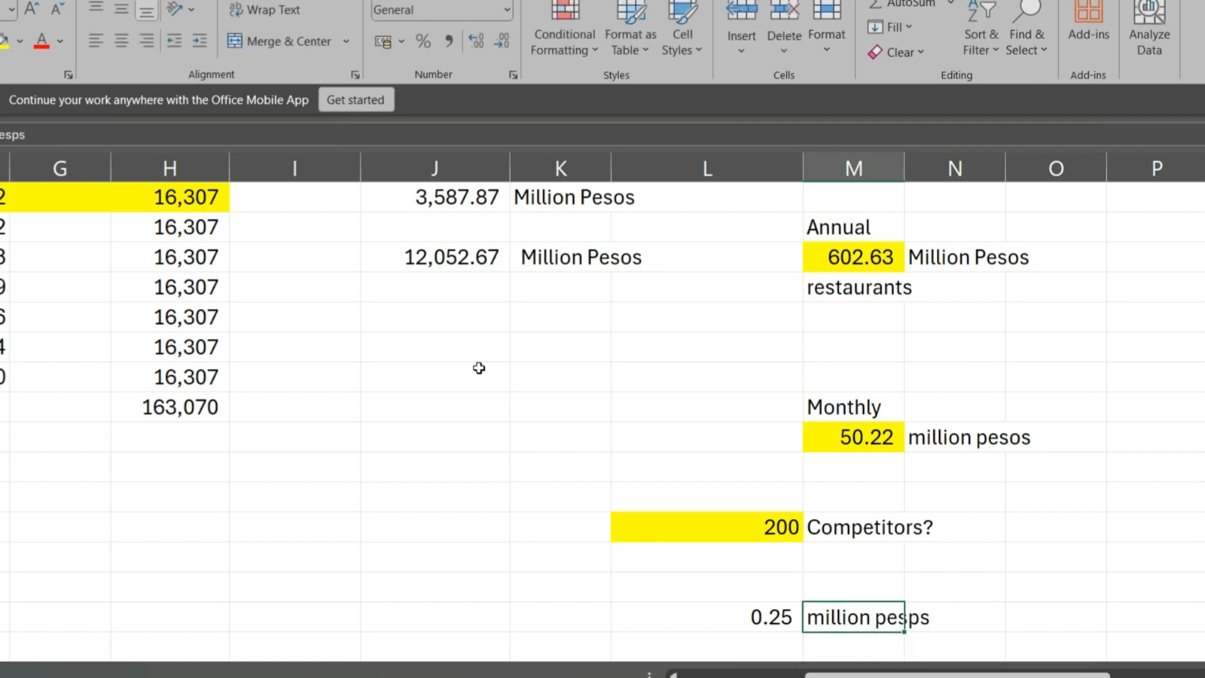
click(145, 143)
key(BackSpace)
key(BackSpace)
text(is)
key(BackSpace)
key(BackSpace)
text(ps)
key(BackSpace)
key(BackSpace)
text(os)
key(Return)
Step: Convert the per-competitor amount to full pesos in L43 with the formula =L42*1000000
key(Left)
text(25)
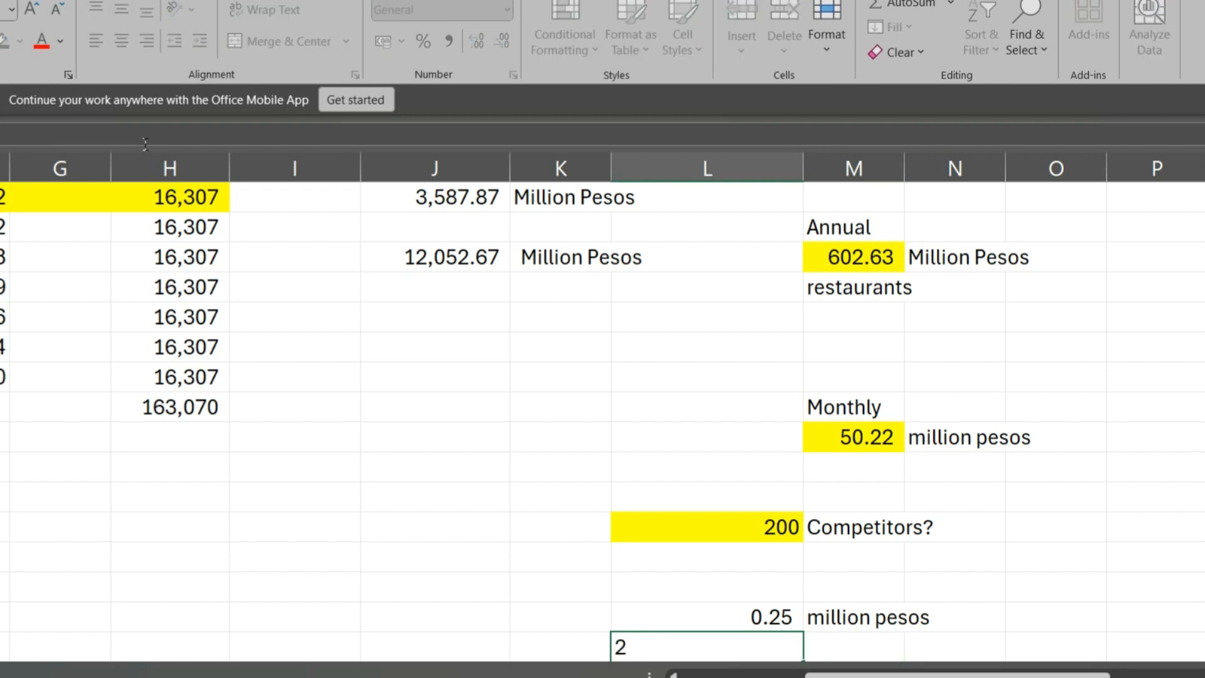
key(BackSpace)
key(BackSpace)
text(=)
key(Up)
text(*1)
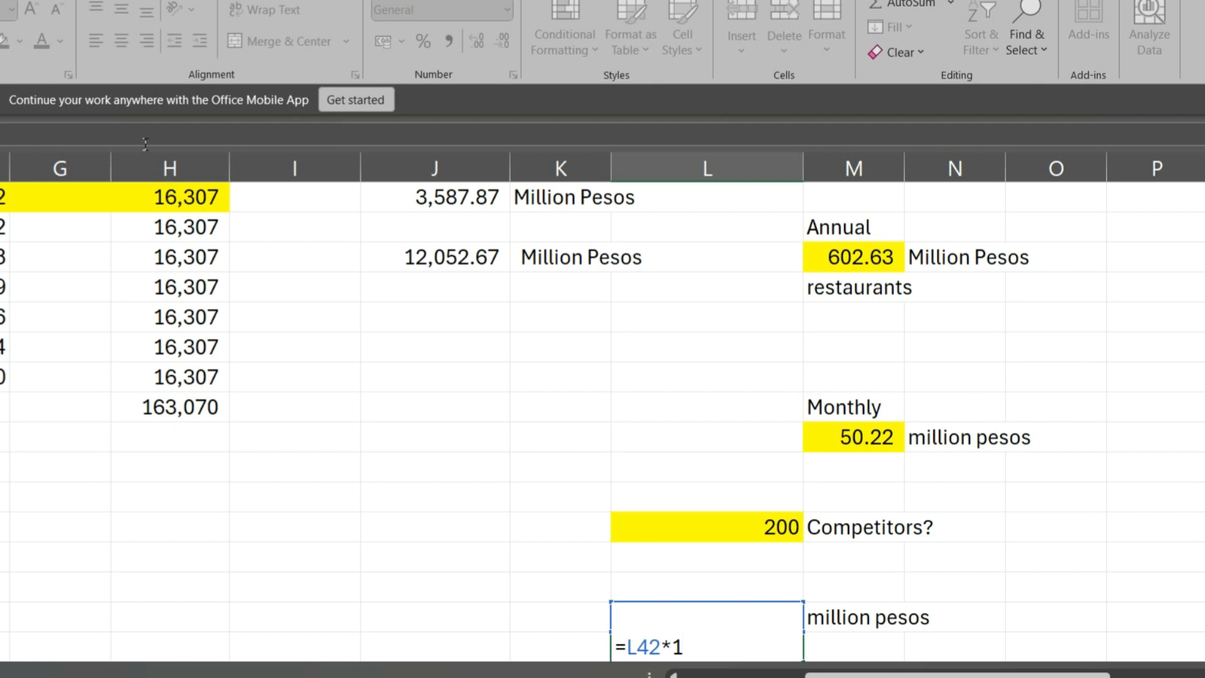
text(000000)
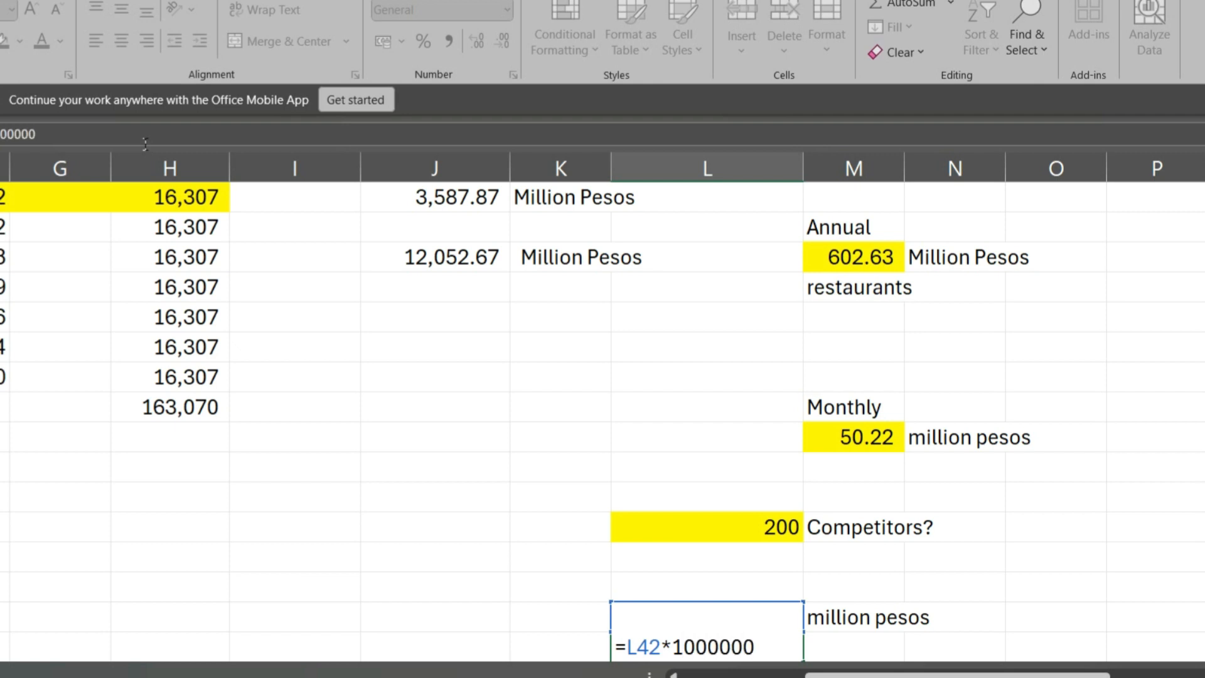
key(Return)
Step: Label the converted per-competitor amount with the unit "pesos" in M43
key(Up)
key(Right)
key(Up)
key(Down)
text(pesos)
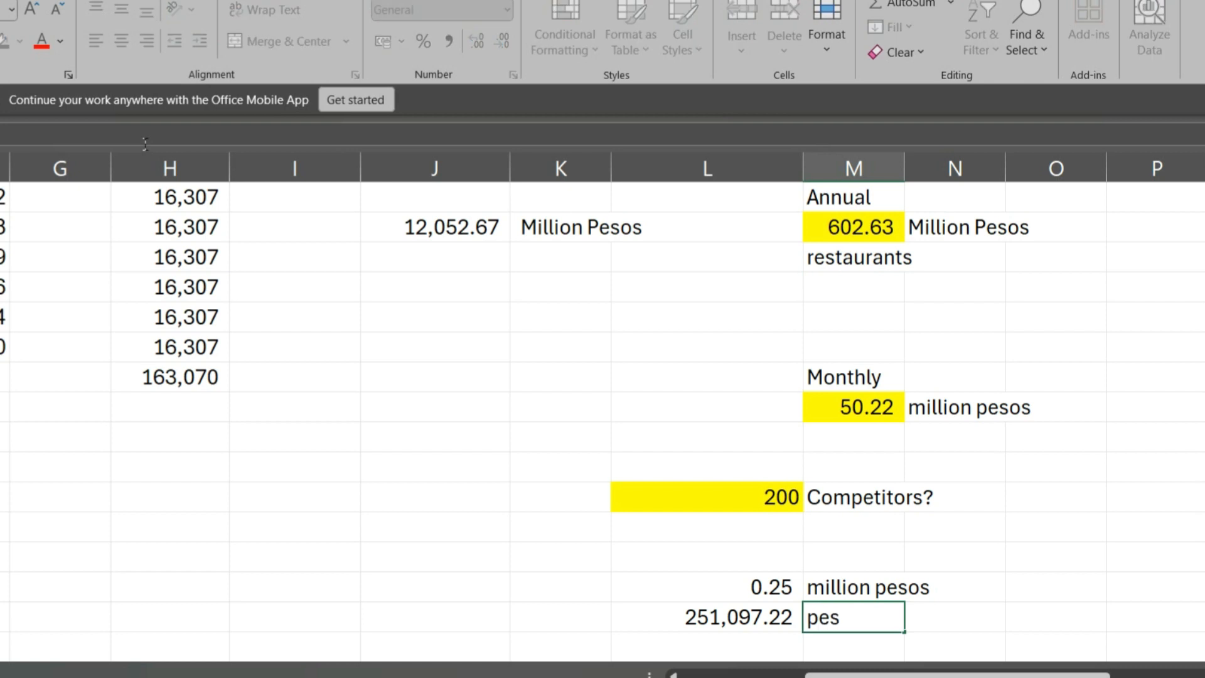
Step: Highlight the converted amount and its unit in L43:M43 with a yellow fill
key(Left)
key(shift+Right)
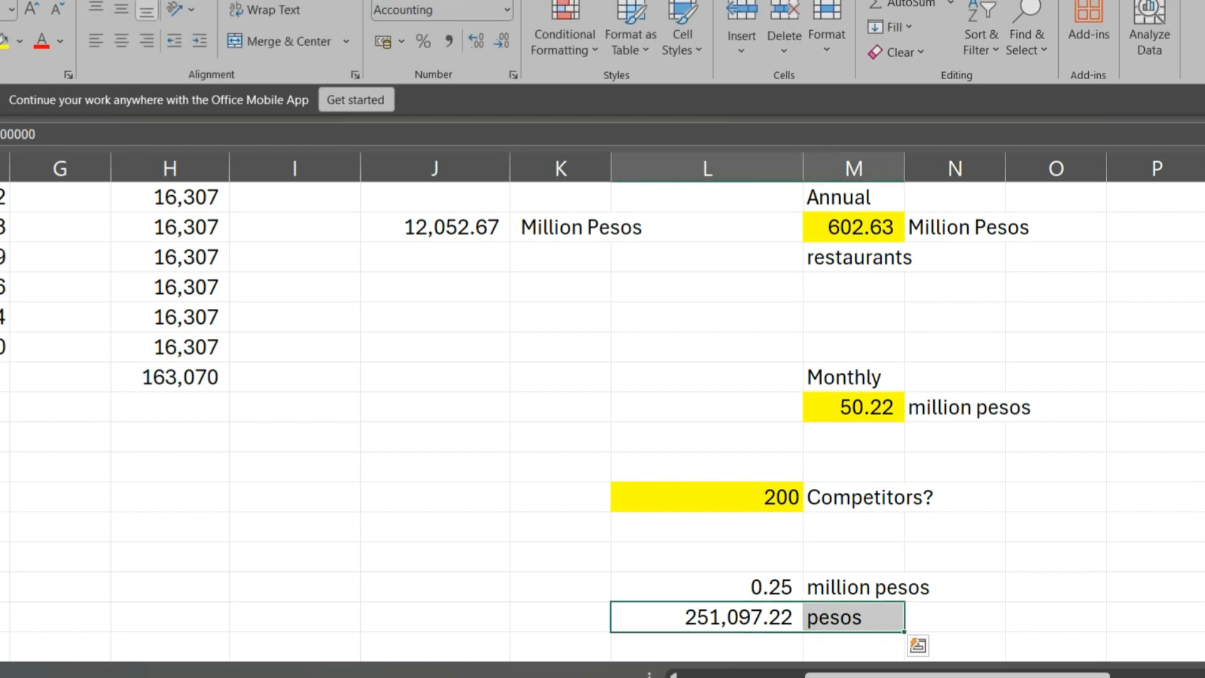
click(2, 45)
Step: Enter the label "monthly" in N44, below the highlighted peso amount
key(Right)
key(Down)
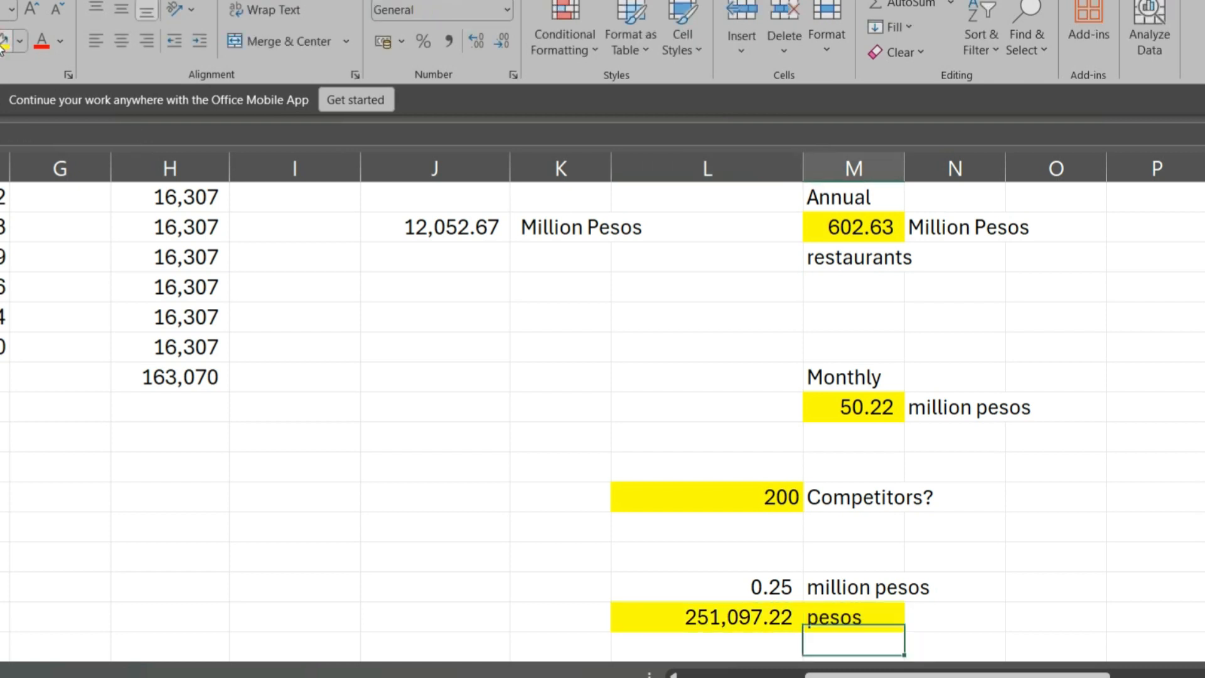
key(Right)
text(monthly)
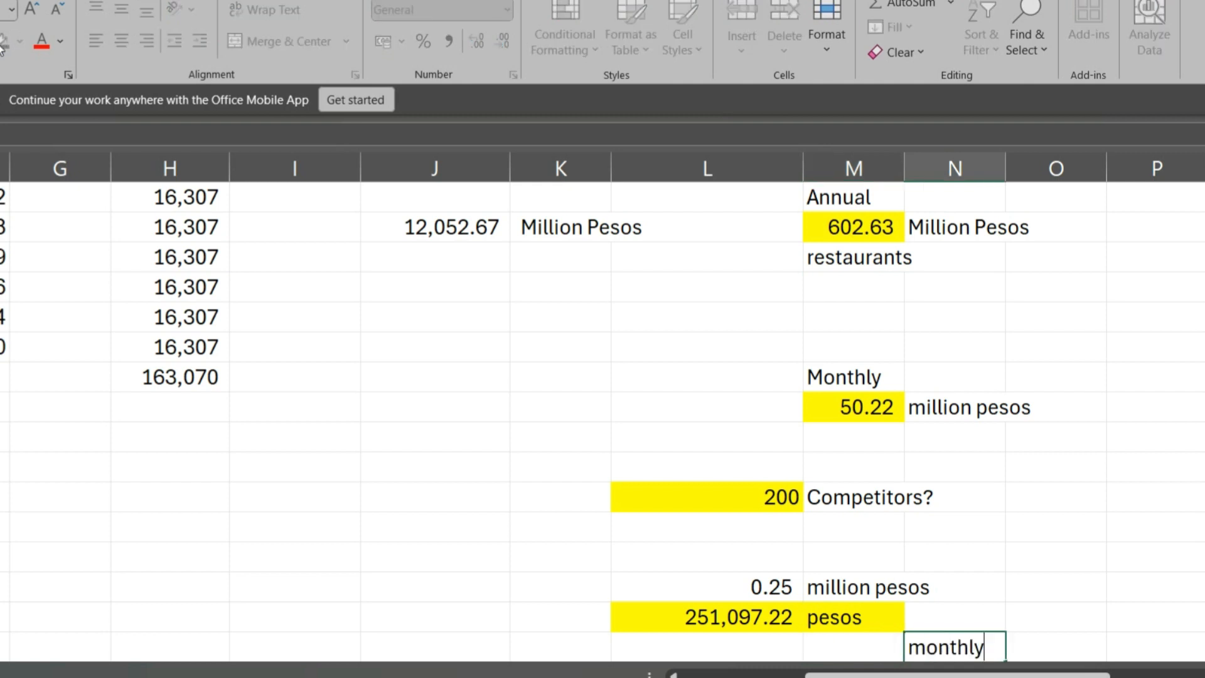
key(Left)
Step: Move the "monthly" label from N44 to M44, directly beneath the "pesos" unit
key(Down)
key(Up)
key(Right)
key(ctrl+x)
key(Left)
key(ctrl+v)
Step: Review the competitor count and the monthly amount per competitor in million pesos and in full pesos
key(Up)
key(Up)
key(Up)
key(Up)
key(Up)
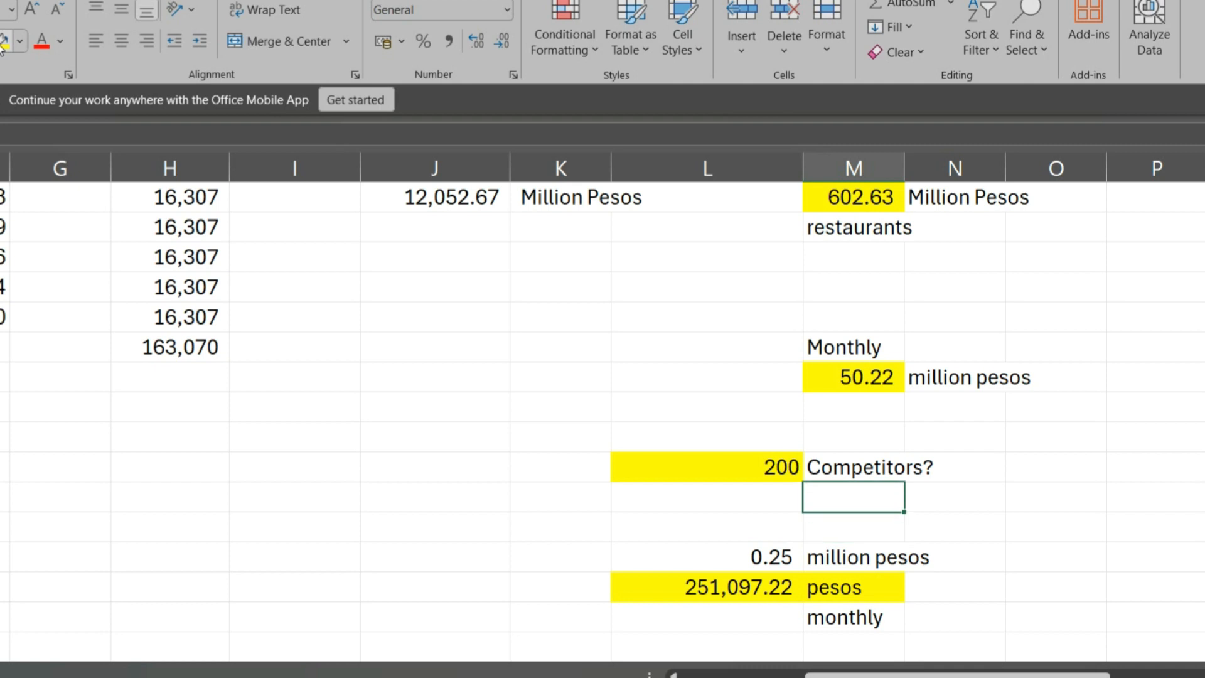
key(Down)
key(Down)
key(Down)
key(Left)
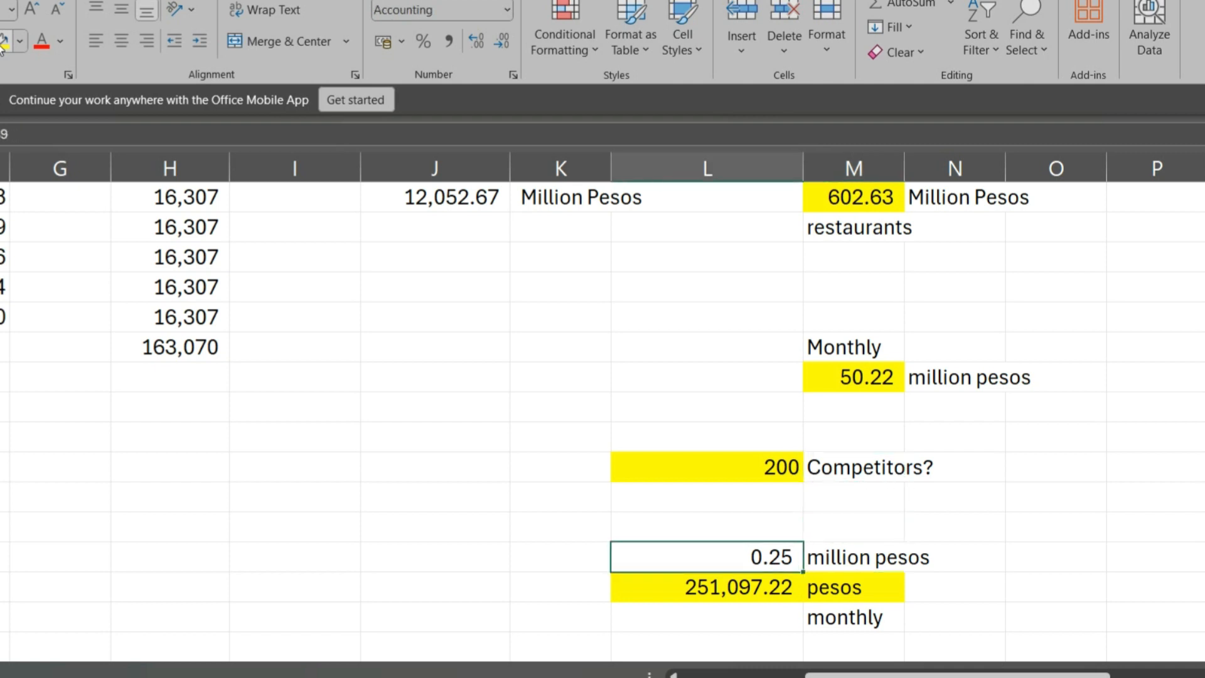
key(Down)
key(Down)
key(Down)
key(Up)
key(Up)
key(Up)
key(Down)
key(Down)
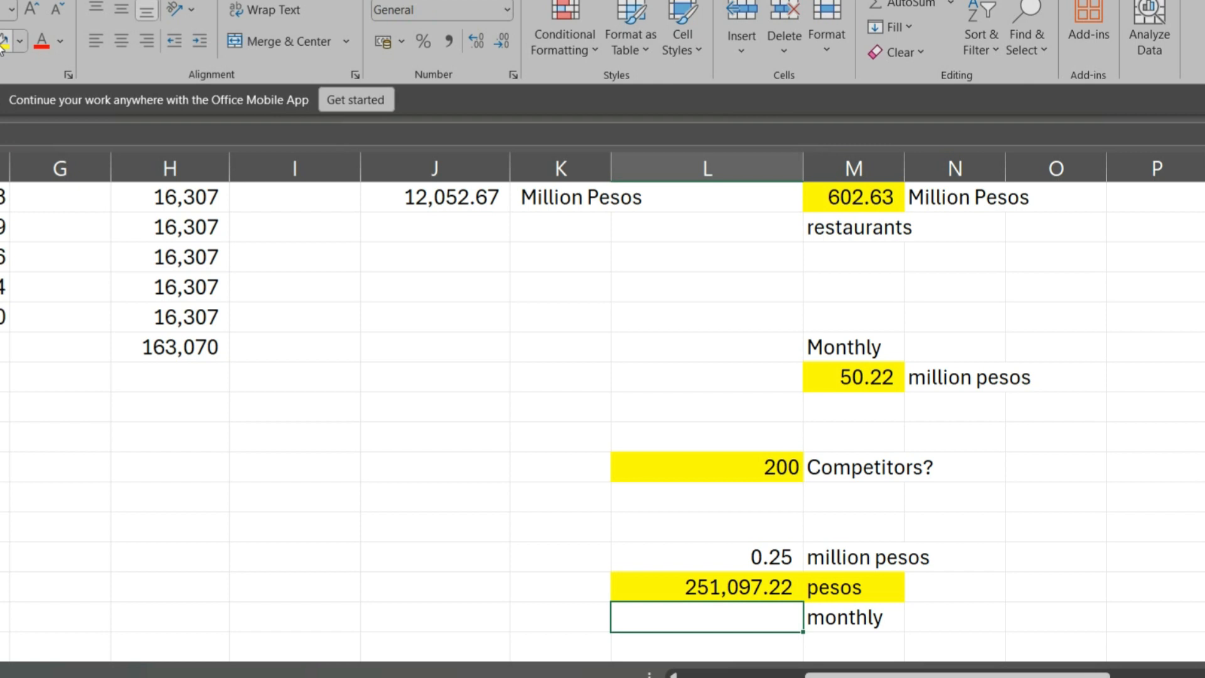
key(Down)
key(Down)
key(Down)
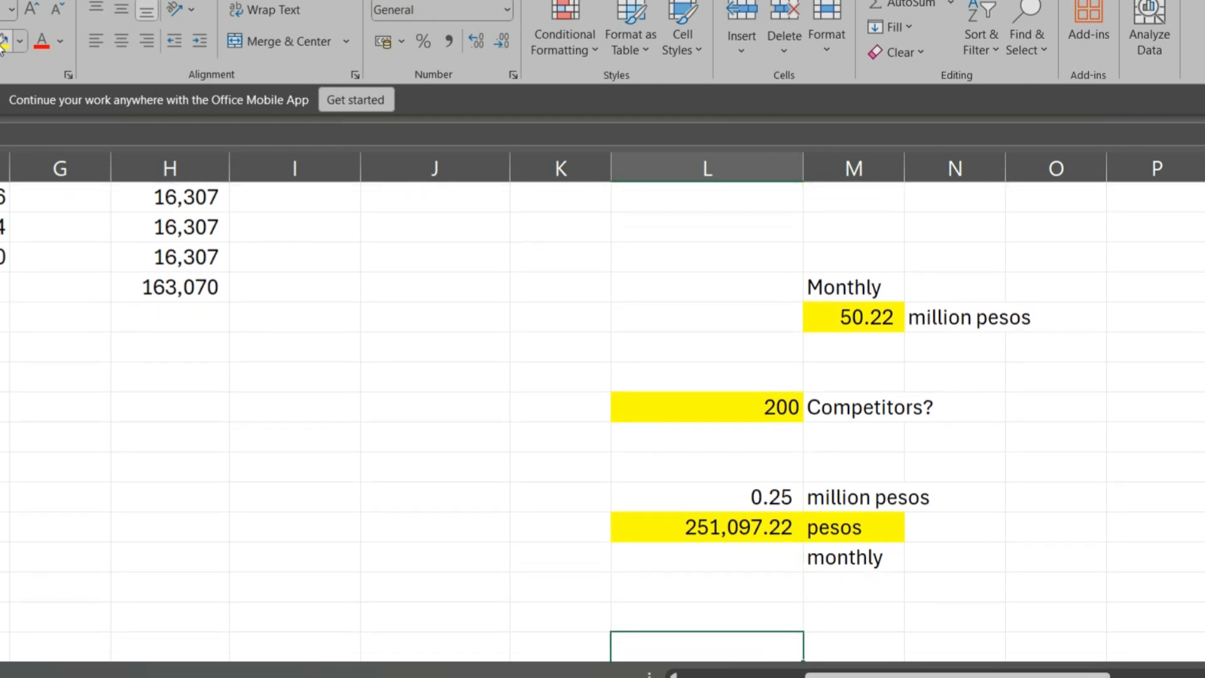
key(Up)
key(Up)
key(Up)
key(Up)
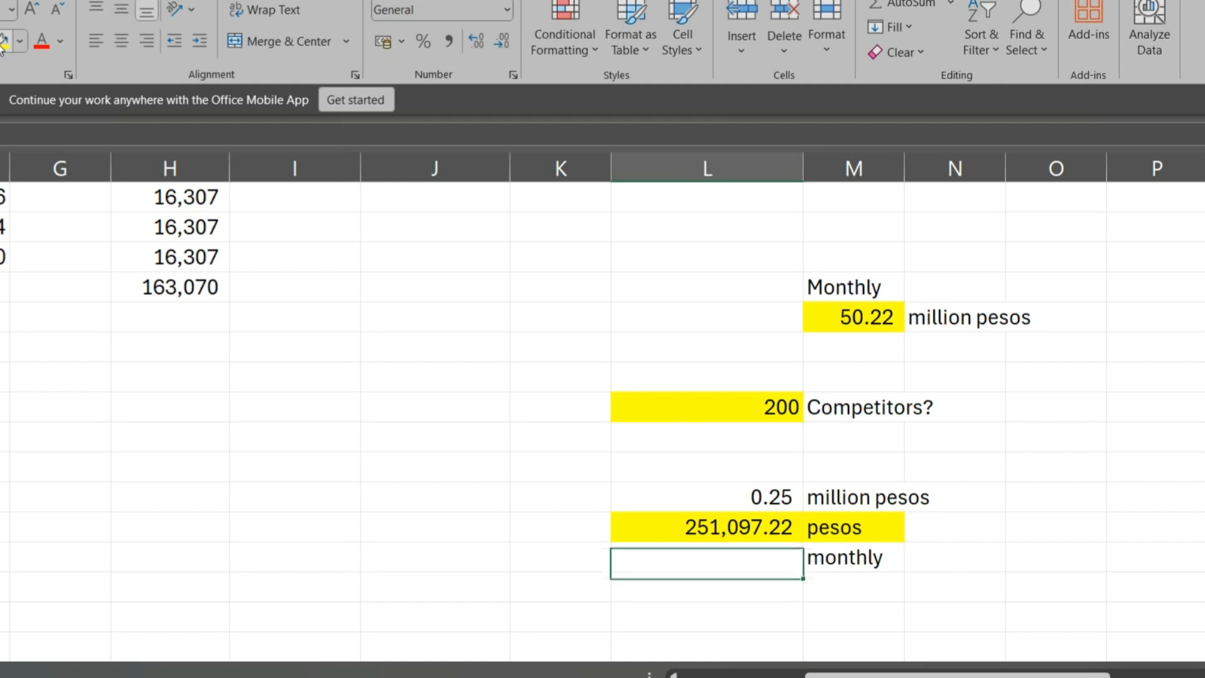
key(Left)
key(Right)
key(Left)
key(Right)
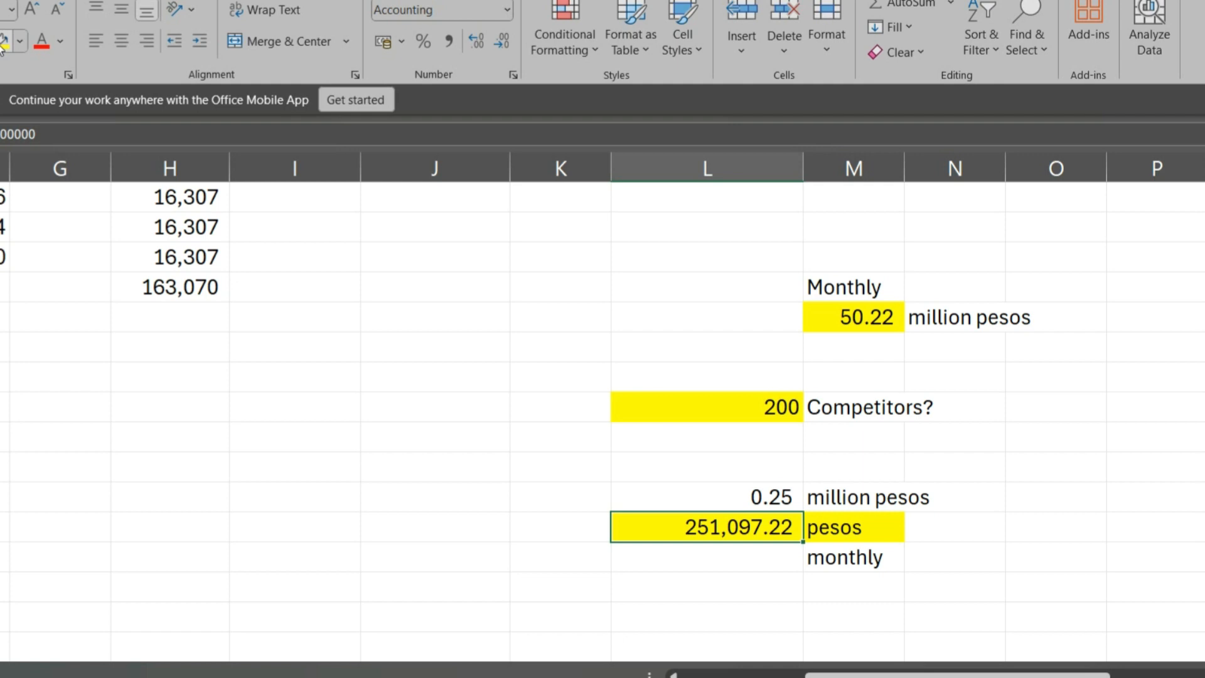
key(Down)
key(Up)
key(Down)
key(Up)
Step: Calculate the daily amount per competitor in L47 with the formula =L43/30
key(Down)
key(Down)
key(Down)
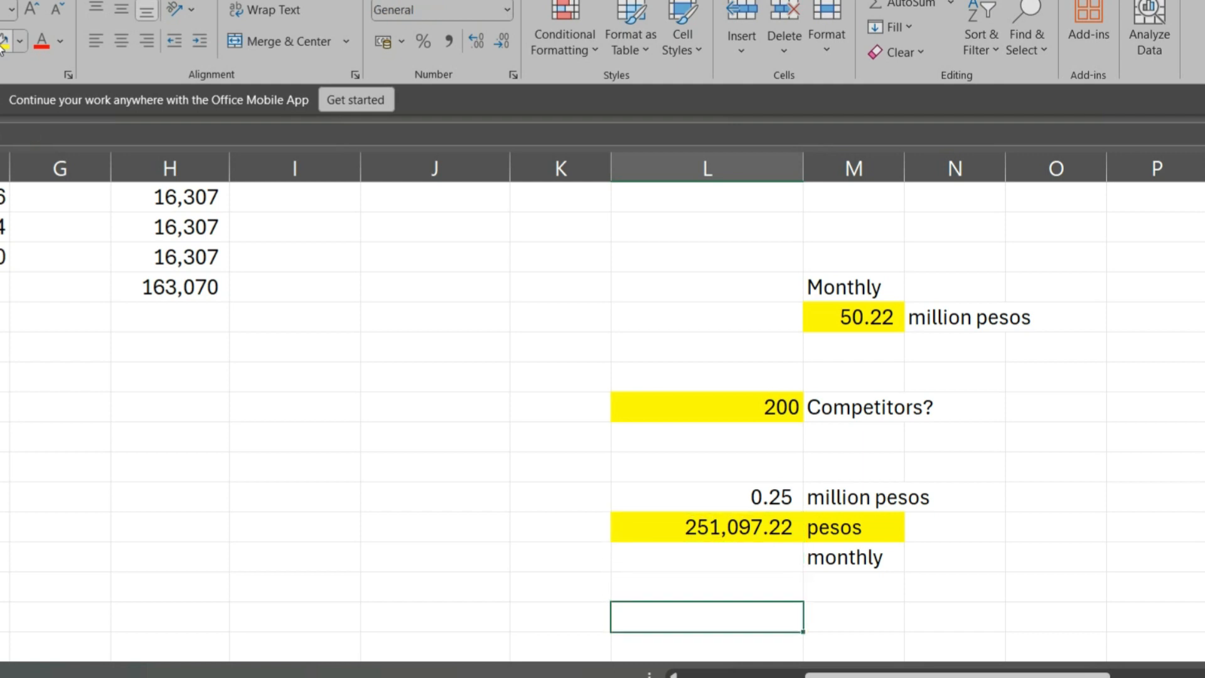
text(=)
key(Down)
key(Up)
key(Up)
key(Up)
key(Up)
text(/30)
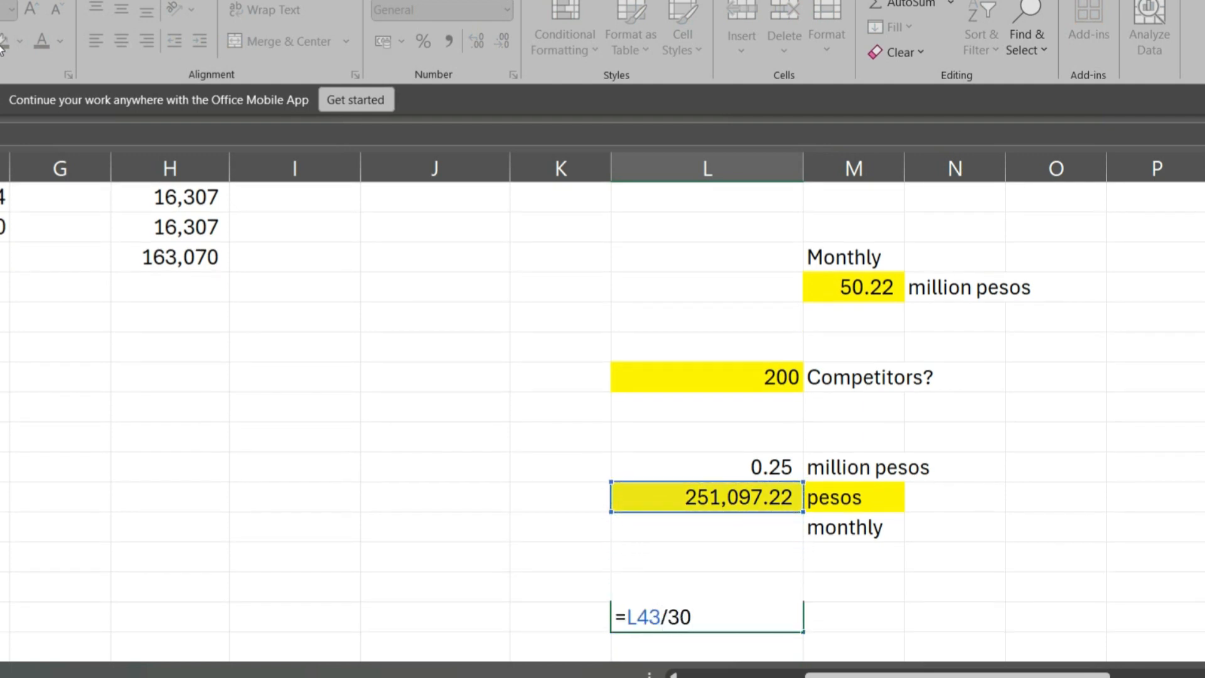
key(Return)
key(Up)
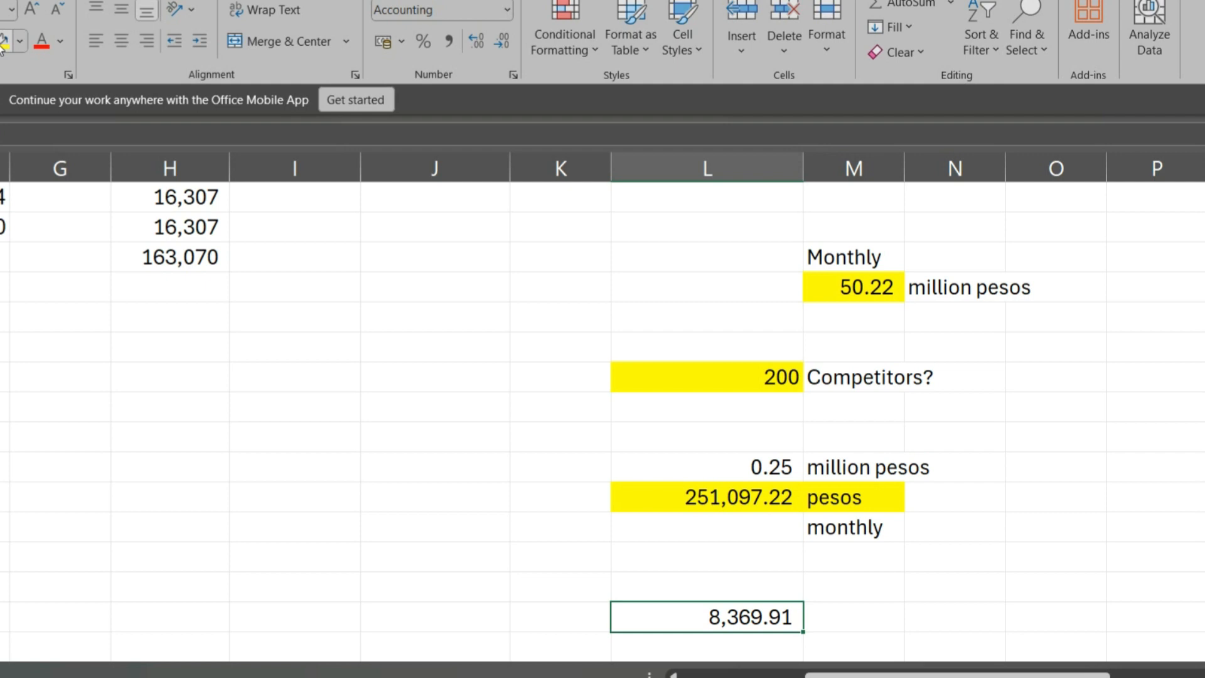
Step: Examine the household expenditure table by decile and class, the household counts and the ongoing market amounts
key(Left)
key(Left)
key(Left)
key(Left)
key(Left)
key(Left)
key(Left)
key(Left)
key(Left)
key(Left)
key(Left)
key(Up)
key(Up)
key(Up)
key(Up)
key(Up)
key(Up)
key(Up)
key(Up)
key(Up)
key(Up)
key(Up)
key(Up)
key(Up)
key(Up)
key(Up)
key(Up)
key(Up)
key(Up)
key(Up)
key(Up)
key(Up)
key(Down)
key(Down)
key(Down)
key(Down)
key(Down)
key(Down)
key(Down)
key(Down)
key(Down)
key(Down)
key(Down)
key(Down)
key(Down)
key(Down)
key(Up)
key(Up)
key(Right)
key(Right)
key(Right)
key(Right)
key(Right)
key(Right)
key(Right)
key(Right)
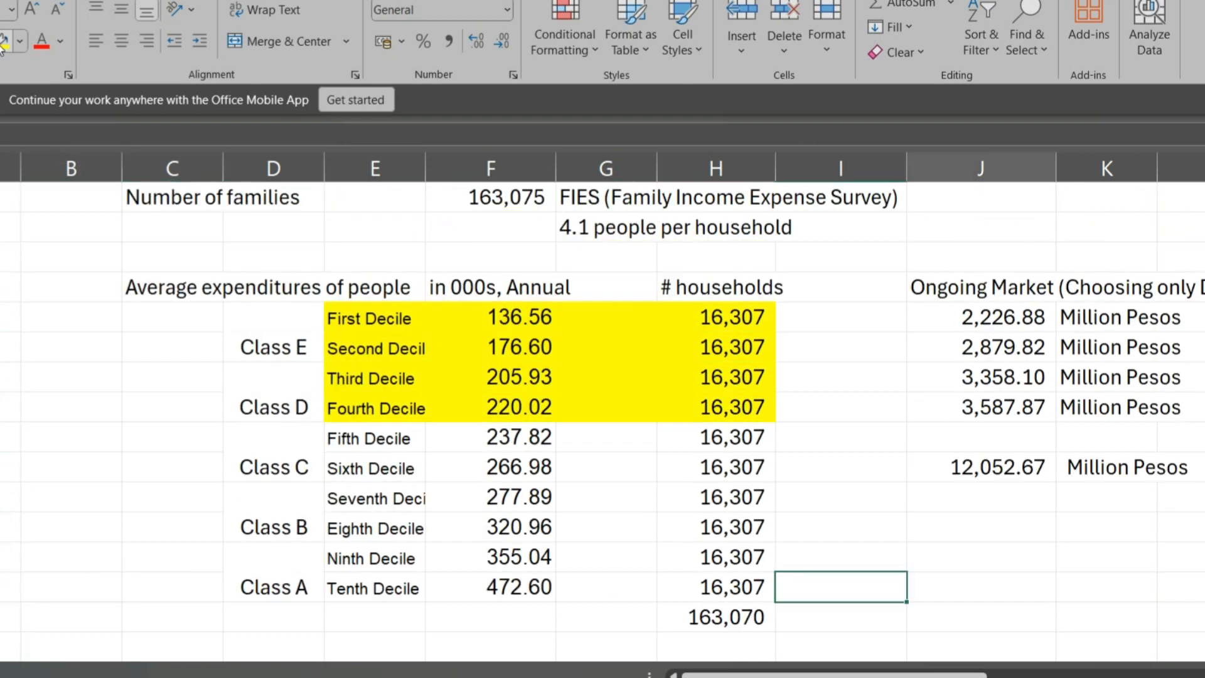
key(Right)
key(Right)
key(Right)
key(Right)
key(Right)
key(Right)
key(Right)
key(Right)
key(Right)
key(Right)
key(Right)
key(Right)
key(Right)
key(Right)
key(Right)
key(Right)
key(Right)
key(Down)
key(Down)
key(Left)
key(Left)
key(Left)
key(Left)
key(Left)
key(Left)
key(Left)
key(Left)
key(Left)
key(Left)
key(Left)
key(Left)
key(Left)
key(Right)
key(Right)
key(Right)
key(Right)
key(Right)
key(Right)
key(Right)
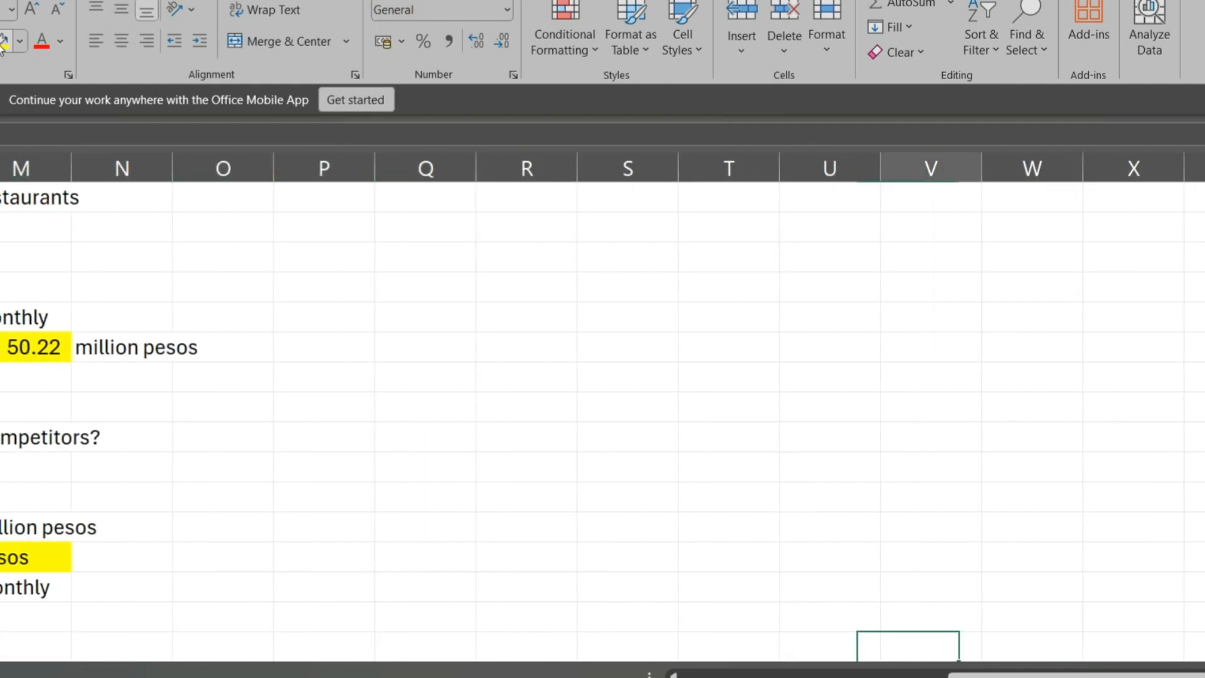
key(Right)
key(Right)
key(Right)
key(Right)
key(Right)
key(Left)
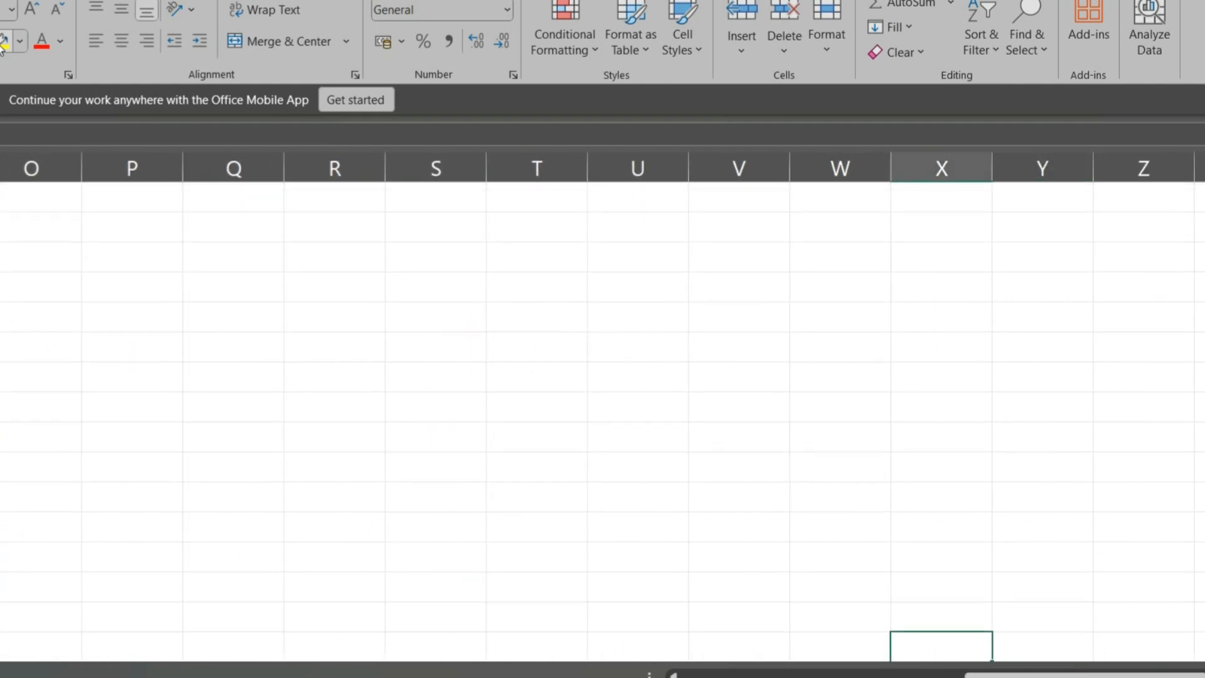
Step: Review the average annual expenditures per decile, the household numbers and the ongoing market for the chosen classes once more
key(Left)
key(Left)
key(Left)
key(Left)
key(Left)
key(Left)
key(Left)
key(Left)
key(Left)
key(Left)
key(Left)
key(Left)
key(Left)
key(Left)
key(Left)
key(Left)
key(Left)
key(Left)
key(Left)
key(Left)
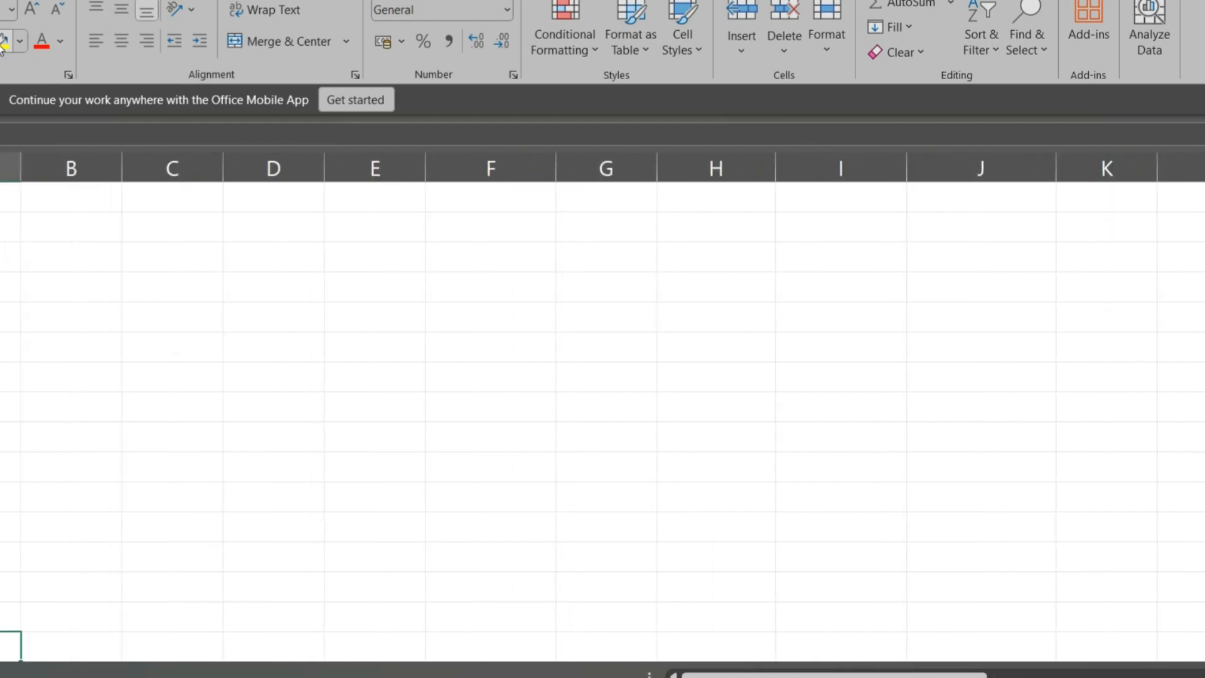
key(Up)
key(Up)
key(Up)
key(Up)
key(Up)
key(Up)
key(Up)
key(Up)
key(Up)
key(Up)
key(Up)
key(Up)
key(Up)
key(Up)
key(Up)
key(Up)
key(Up)
key(Up)
key(Up)
key(Up)
key(Up)
key(Up)
key(Up)
key(Up)
key(Up)
key(Up)
key(Up)
key(Up)
key(Down)
key(Right)
key(Right)
key(Right)
key(Right)
key(Right)
key(Right)
key(Right)
key(Right)
key(Right)
key(Right)
key(Right)
key(Right)
key(Right)
key(Right)
key(Right)
key(Right)
key(Right)
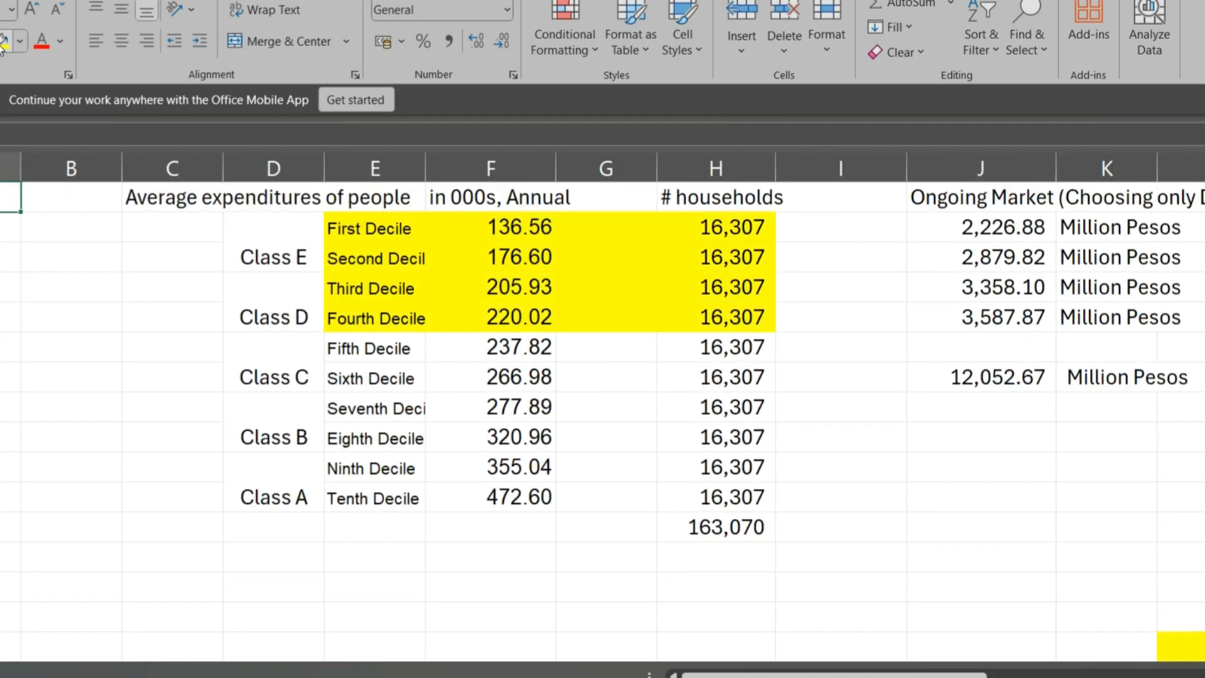
key(Right)
key(Right)
Step: Label the daily amount per competitor by entering "daily expected sales" in M47
key(Down)
key(Down)
key(Down)
key(Down)
key(Down)
key(Down)
key(Down)
key(Down)
key(Down)
key(Down)
key(Down)
key(Down)
key(Down)
key(Down)
key(Down)
key(Down)
key(Down)
key(Down)
key(Down)
key(Down)
key(Left)
key(Left)
key(Left)
key(Left)
key(Left)
key(Left)
key(Left)
key(Left)
key(Left)
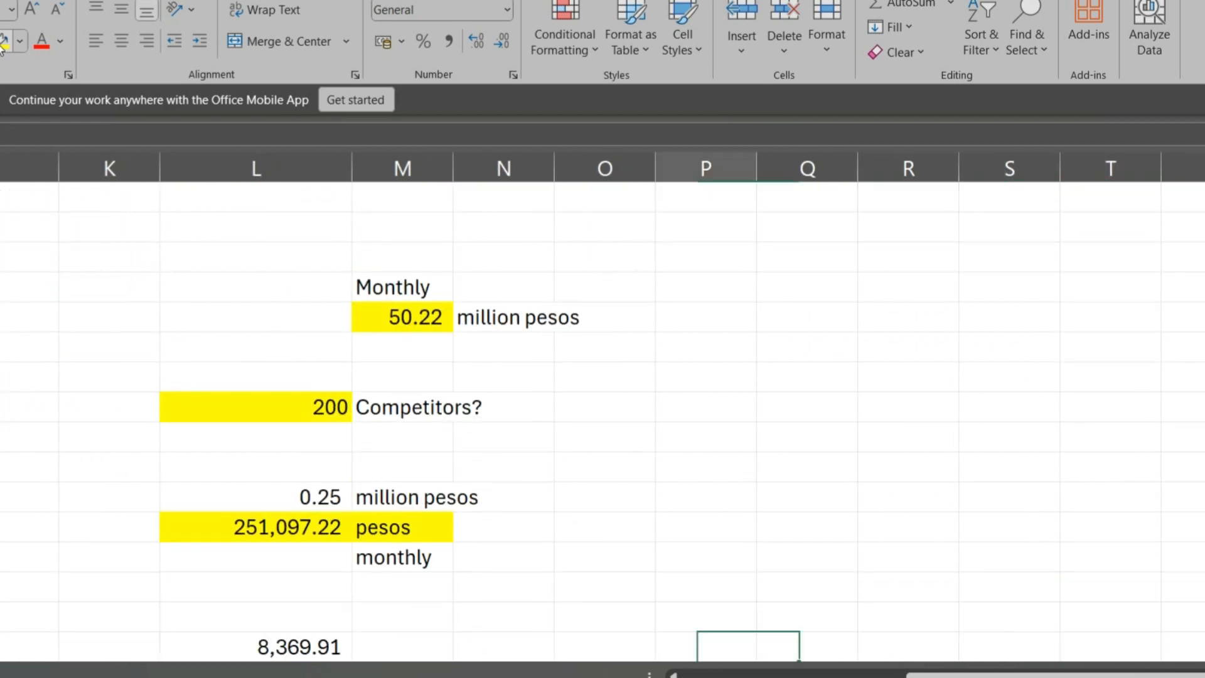
key(Right)
key(Right)
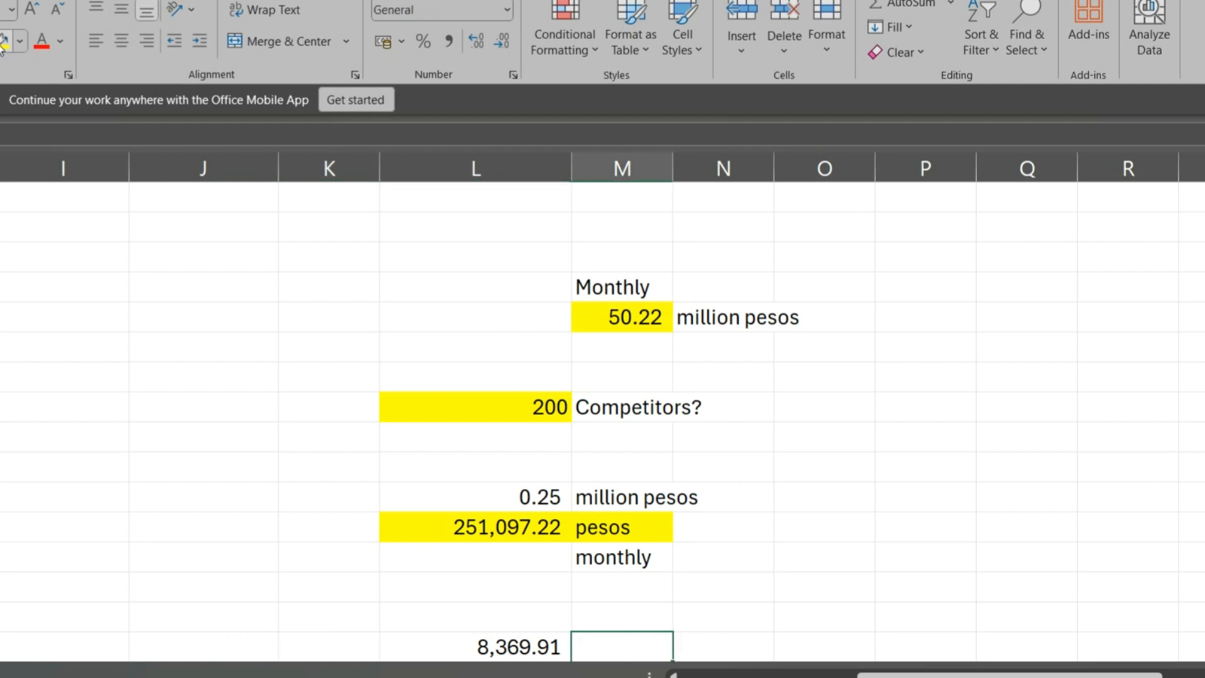
key(Down)
key(Down)
key(Left)
key(Up)
key(Up)
key(Right)
key(Left)
key(Right)
text(daily)
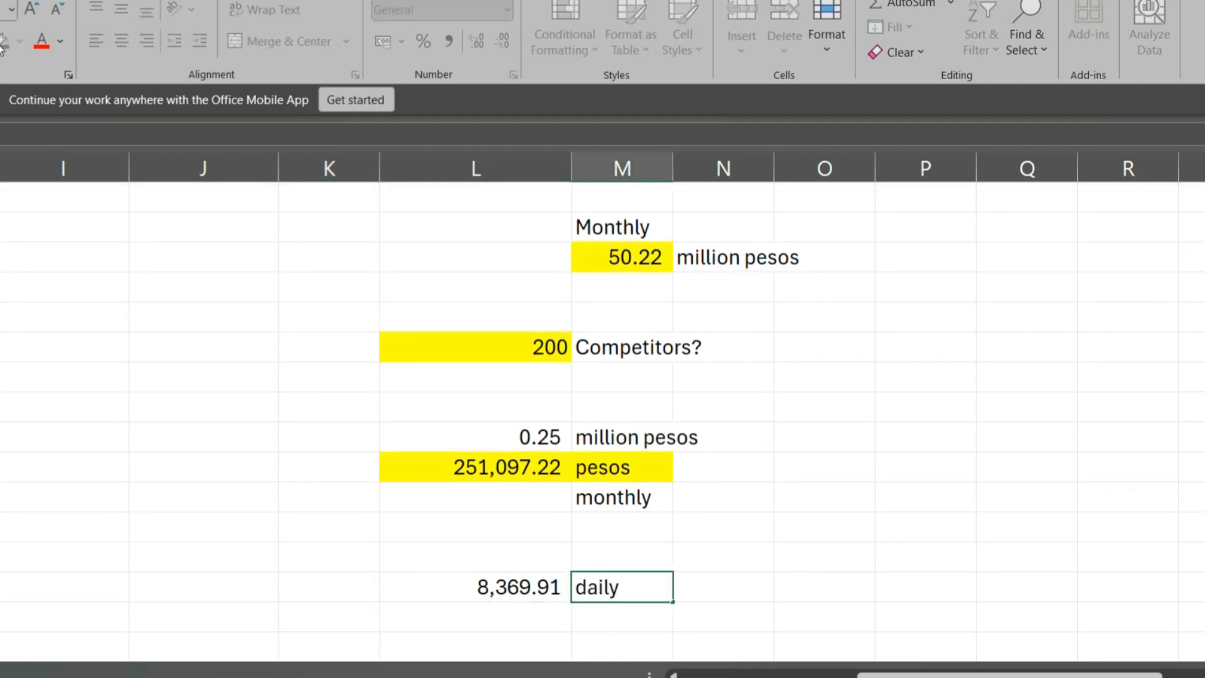
text( expected da)
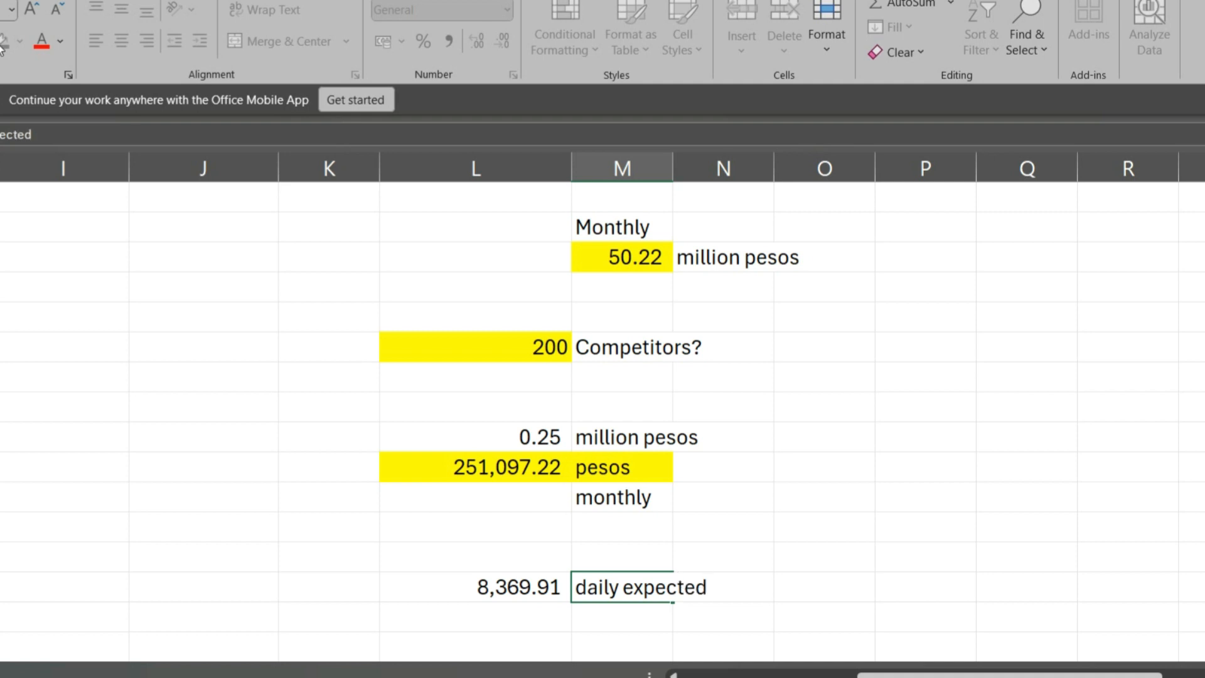
key(BackSpace)
key(BackSpace)
text(sales)
key(Return)
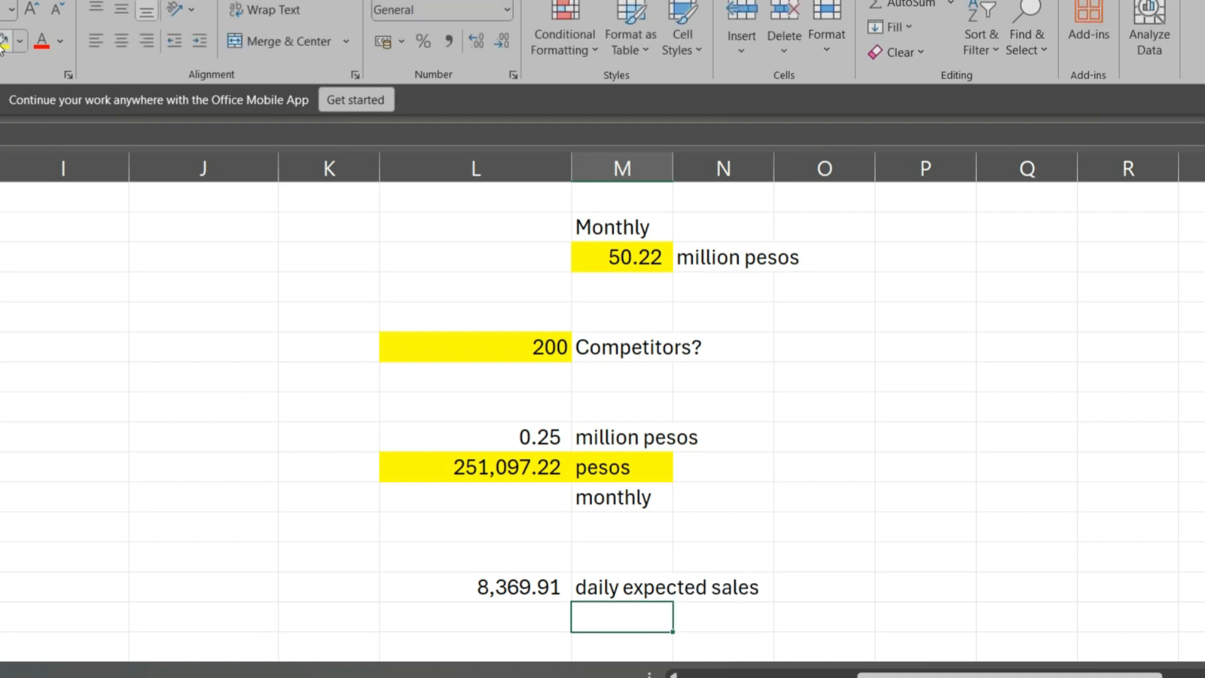
Step: Set the number of competitors in L39 to 300
key(Up)
key(Up)
key(Up)
key(Up)
key(Up)
key(Up)
key(Up)
key(Up)
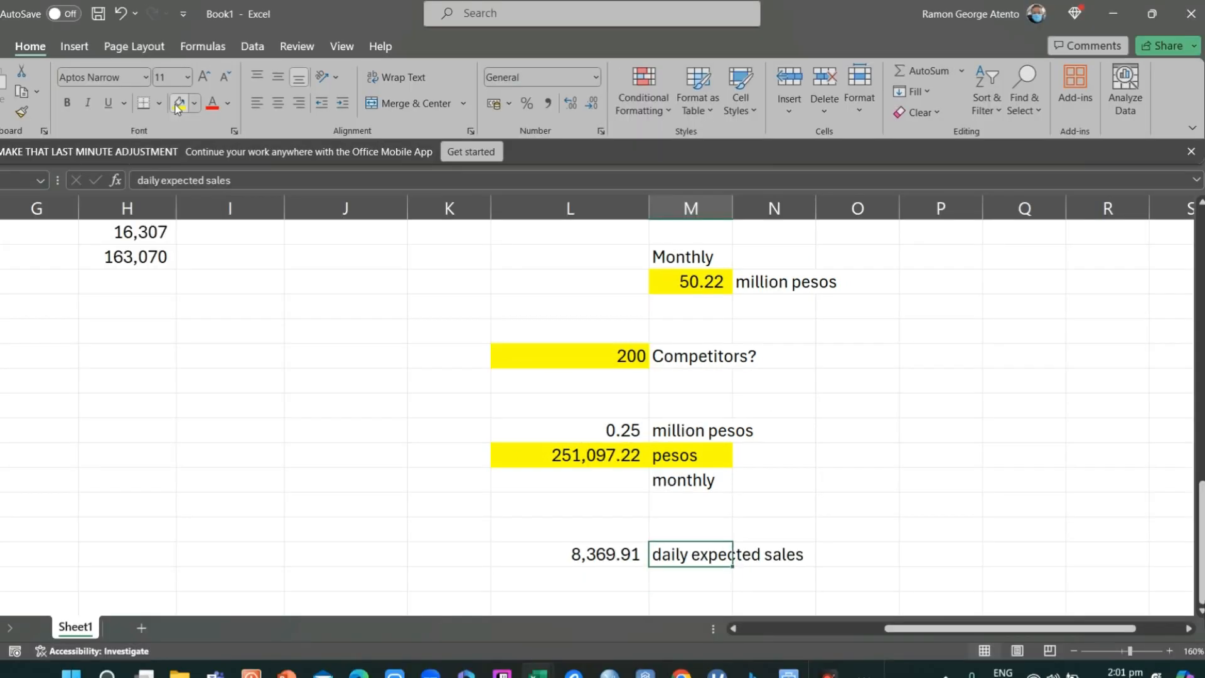
key(Up)
key(Left)
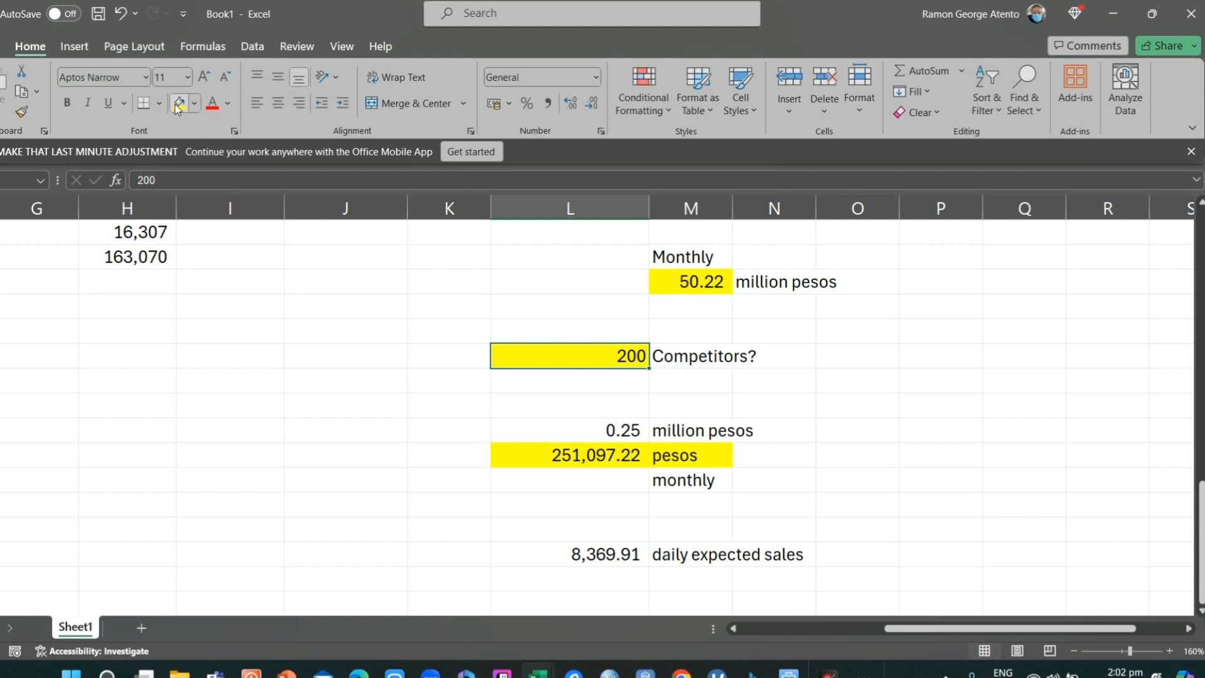
text(300)
key(Return)
Step: Check the recalculated daily expected sales and the monthly peso amount per competitor
key(Down)
key(Down)
key(Down)
key(Down)
key(Down)
key(Down)
key(Down)
key(Down)
key(Up)
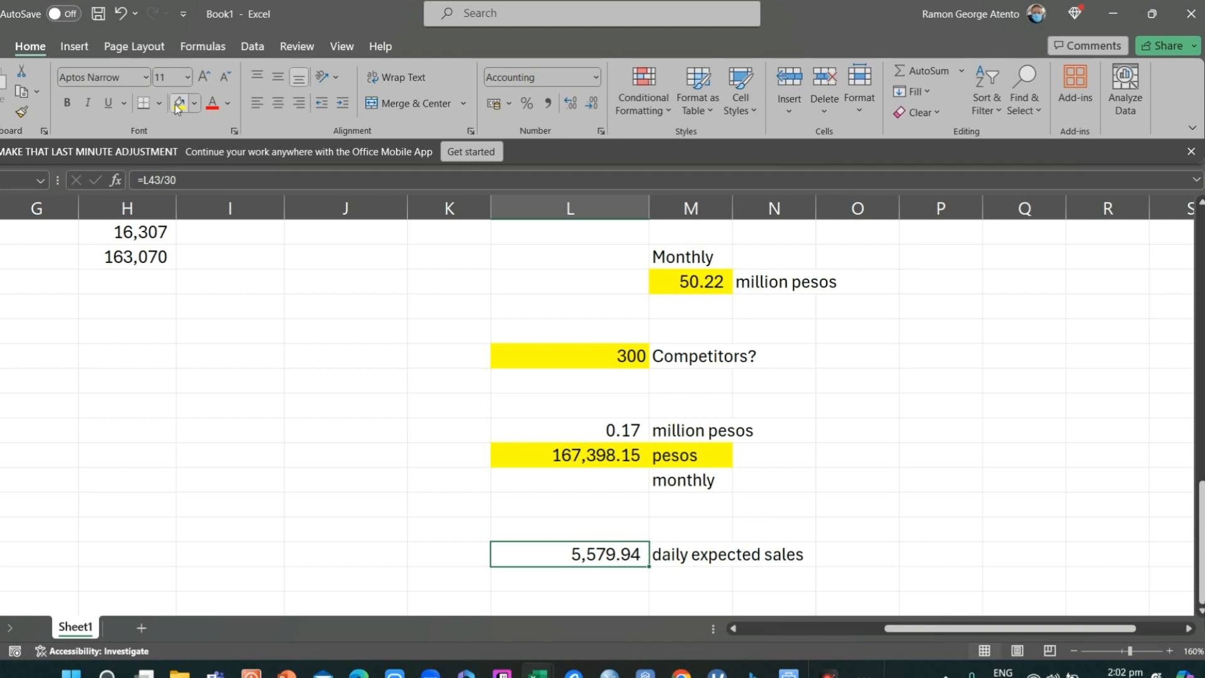
key(Up)
key(Up)
key(Up)
key(Up)
key(Up)
key(Down)
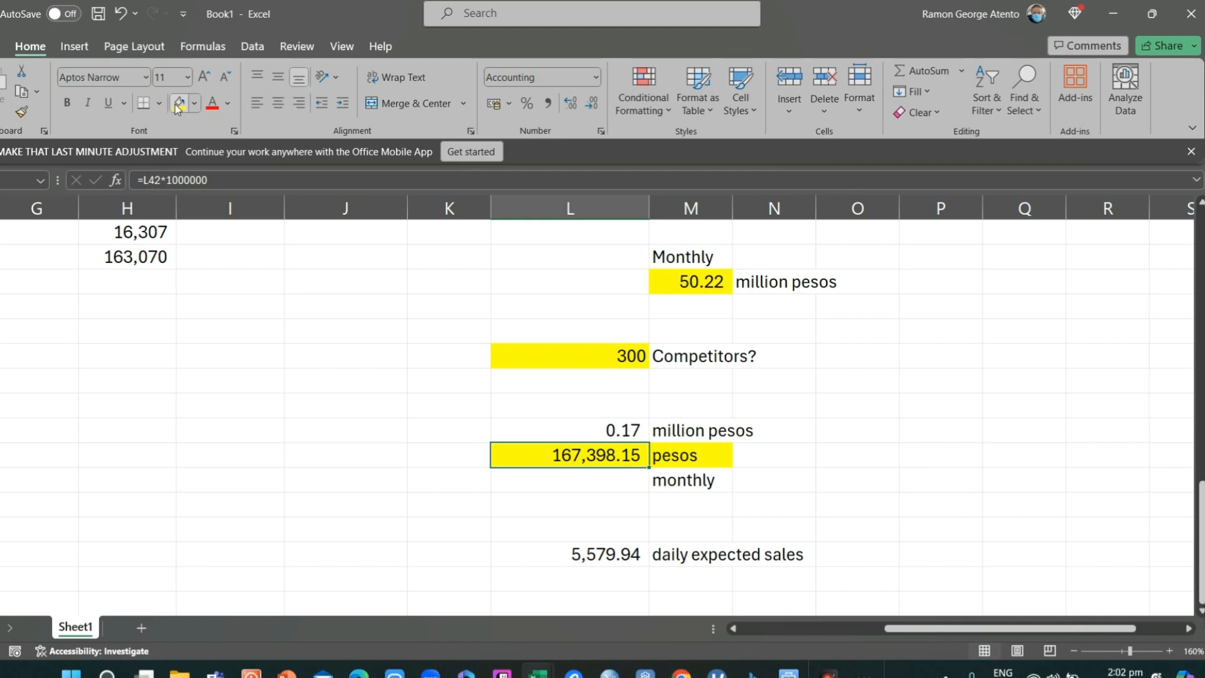
Step: Review the 2020 and 2024 population, land area and density figures and the travel radius near the start of the sheet
key(Left)
key(Left)
key(Left)
key(Left)
key(Left)
key(Left)
key(Left)
key(Left)
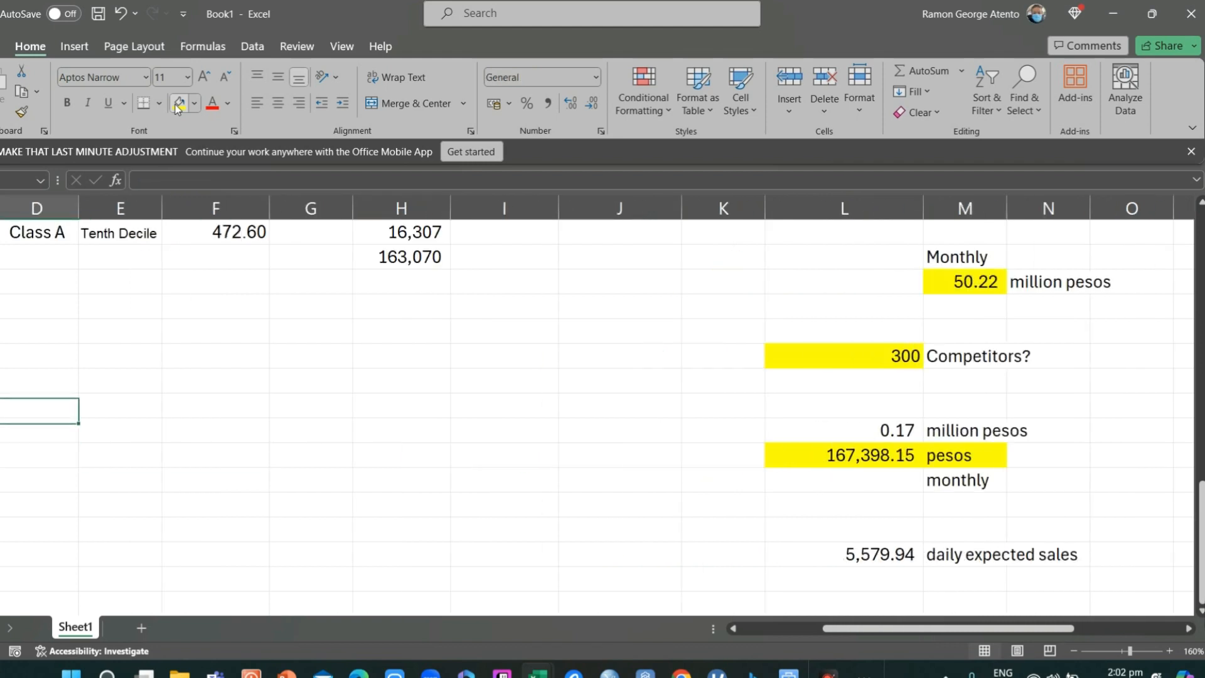
key(Up)
key(Up)
key(Up)
key(Up)
key(Up)
key(Up)
key(Up)
key(Up)
key(Up)
key(Up)
key(Up)
key(Up)
key(Up)
key(Up)
key(Up)
key(Up)
key(Up)
key(Up)
key(Up)
key(Up)
key(Up)
key(Up)
key(Up)
key(Up)
key(Up)
key(Up)
key(Up)
key(Up)
key(Up)
key(Up)
key(Up)
key(Up)
key(Up)
key(Up)
key(Up)
key(Down)
key(Down)
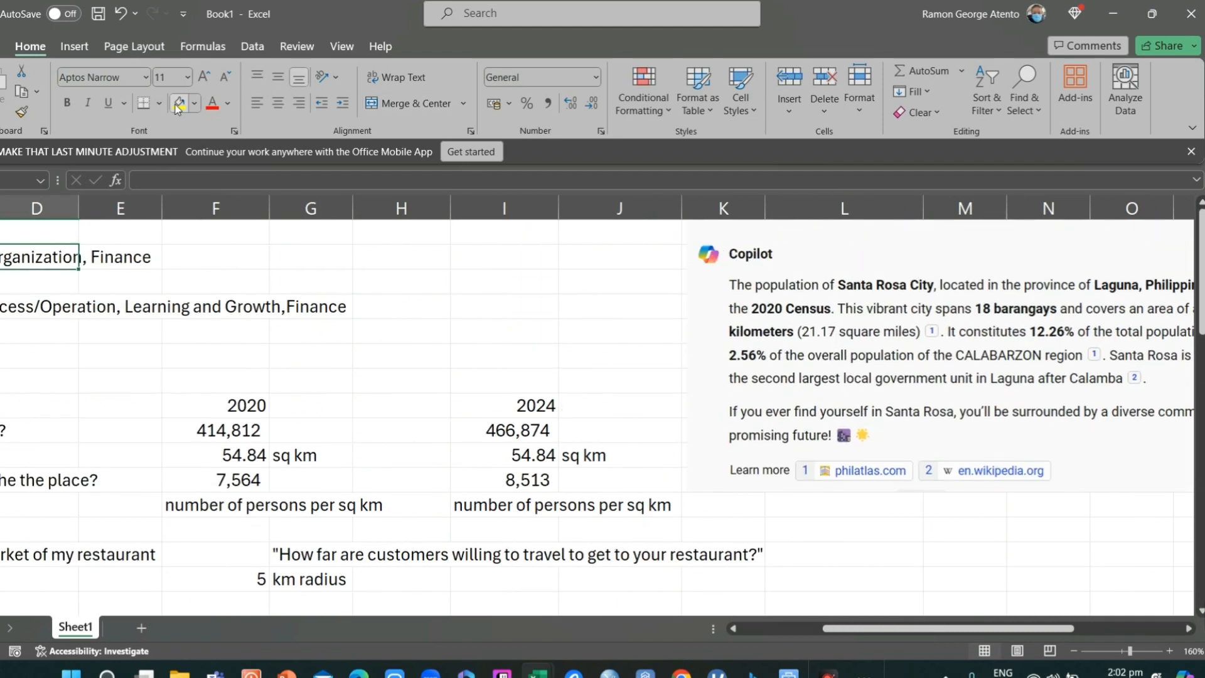
Step: Review the restaurant market calculation from the decile table down to the number of competitors and monthly pesos per competitor
key(Down)
key(Down)
key(Down)
key(Down)
key(Down)
key(Down)
key(Down)
key(Down)
key(Down)
key(Down)
key(Down)
key(Down)
key(Down)
key(Down)
key(Down)
key(Down)
key(Down)
key(Down)
key(Down)
key(Down)
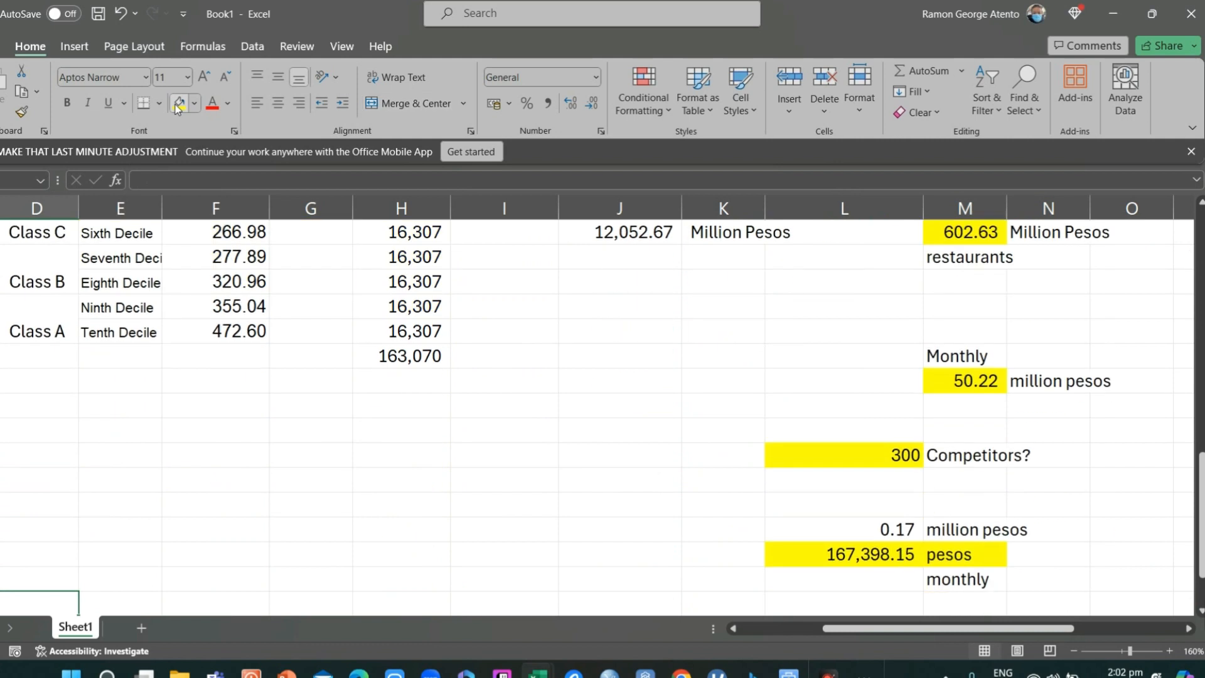
key(Down)
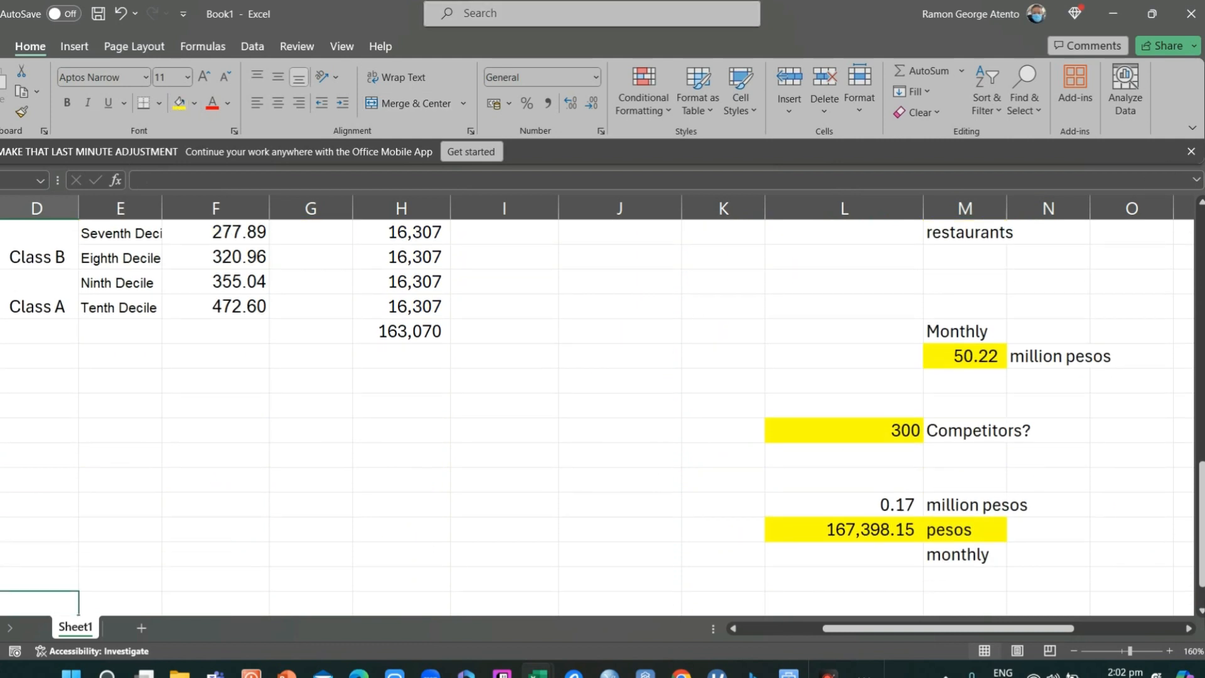
mouse_move(1180, 607)
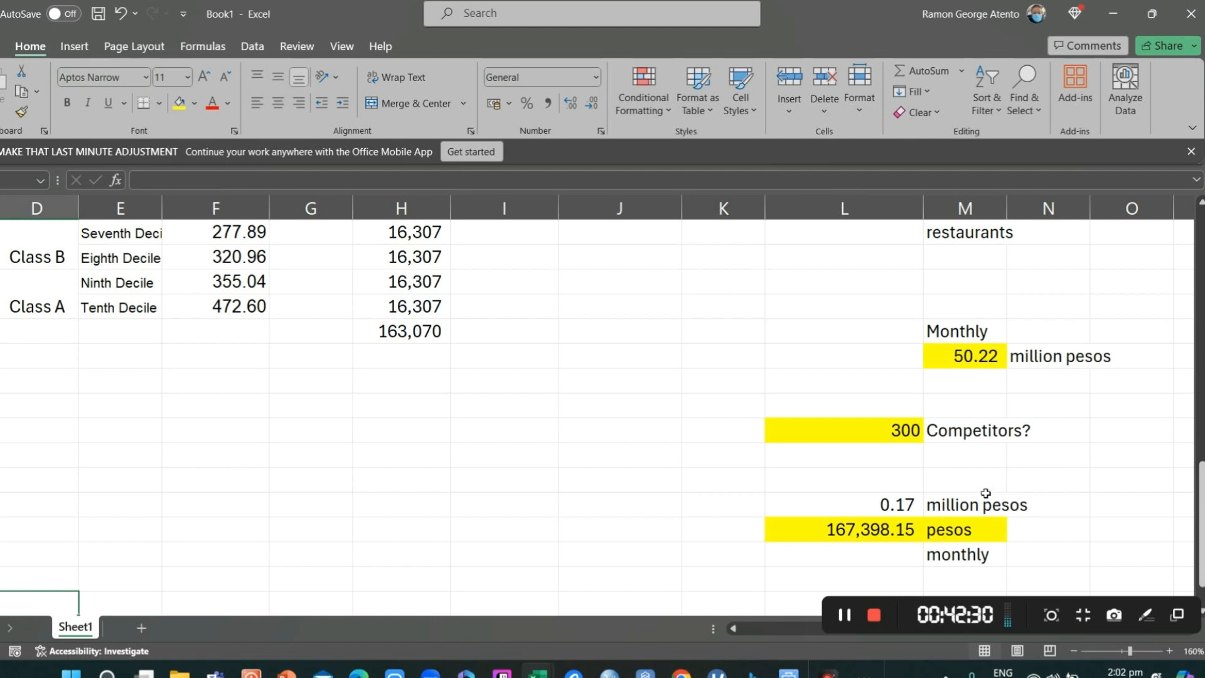
click(307, 367)
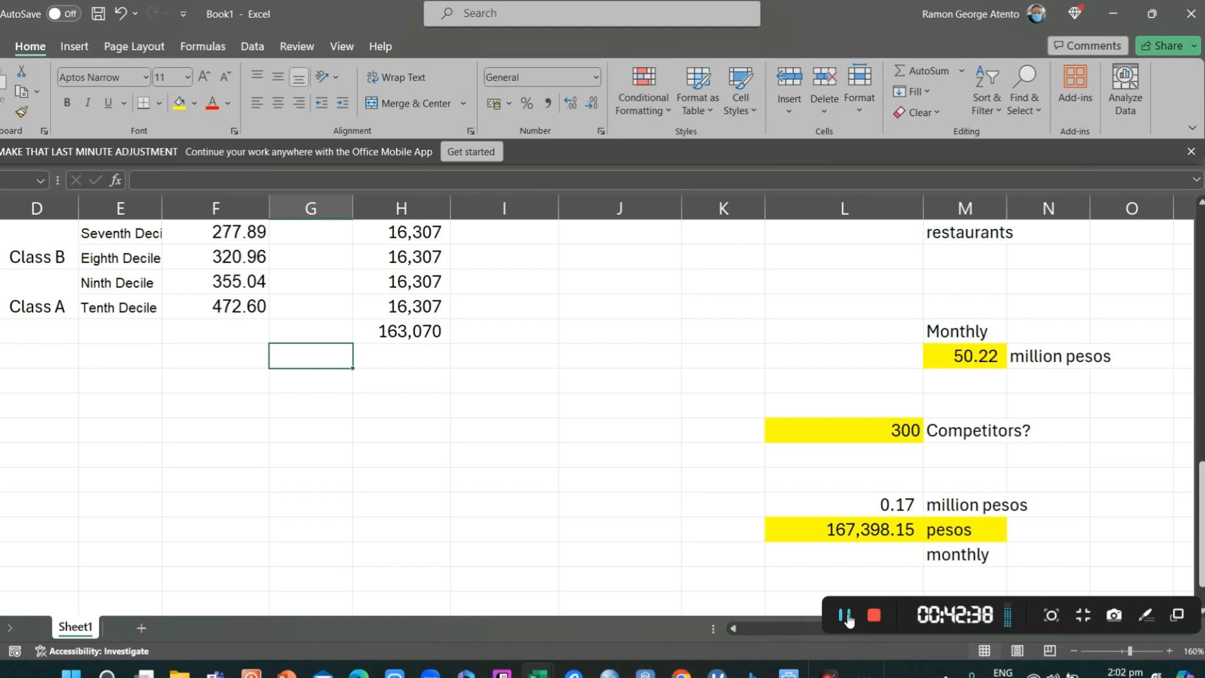
Step: Examine the percentage allocated for food consumed away from home, alongside the ongoing market of classes D and E
click(998, 336)
key(Up)
key(Up)
key(Up)
key(Up)
key(Up)
key(Up)
key(Up)
key(Up)
key(Up)
key(Up)
key(Up)
key(Up)
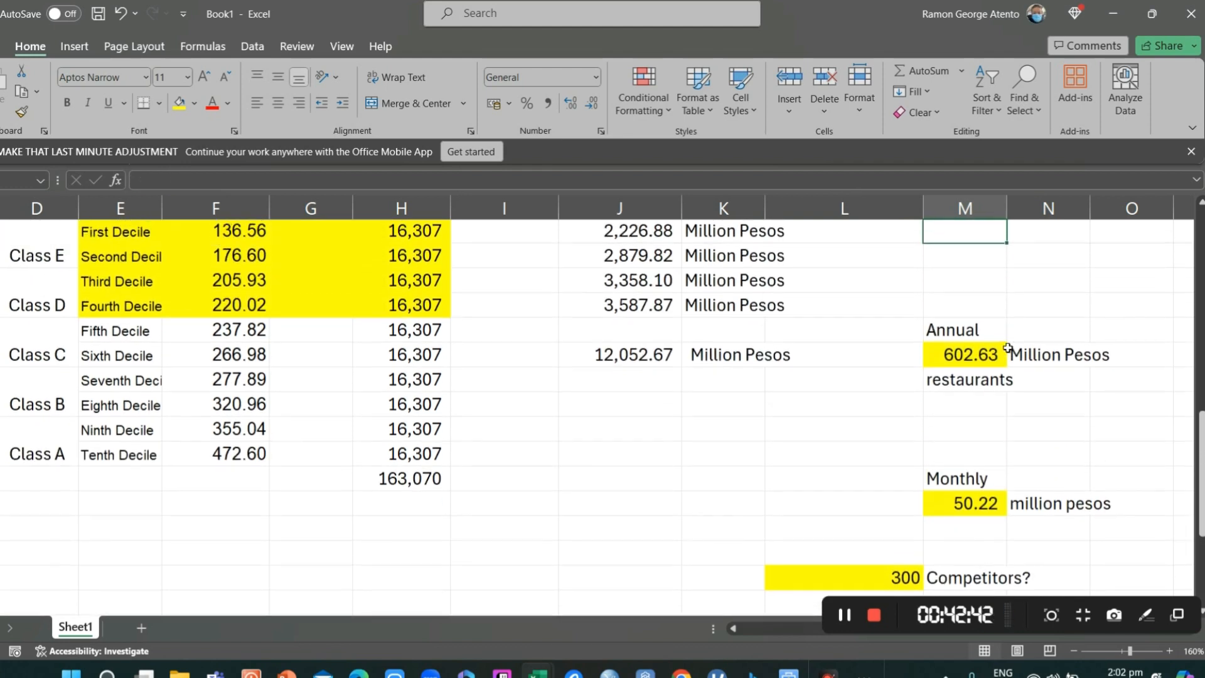
key(Right)
key(Right)
key(Right)
key(Right)
key(Right)
key(Right)
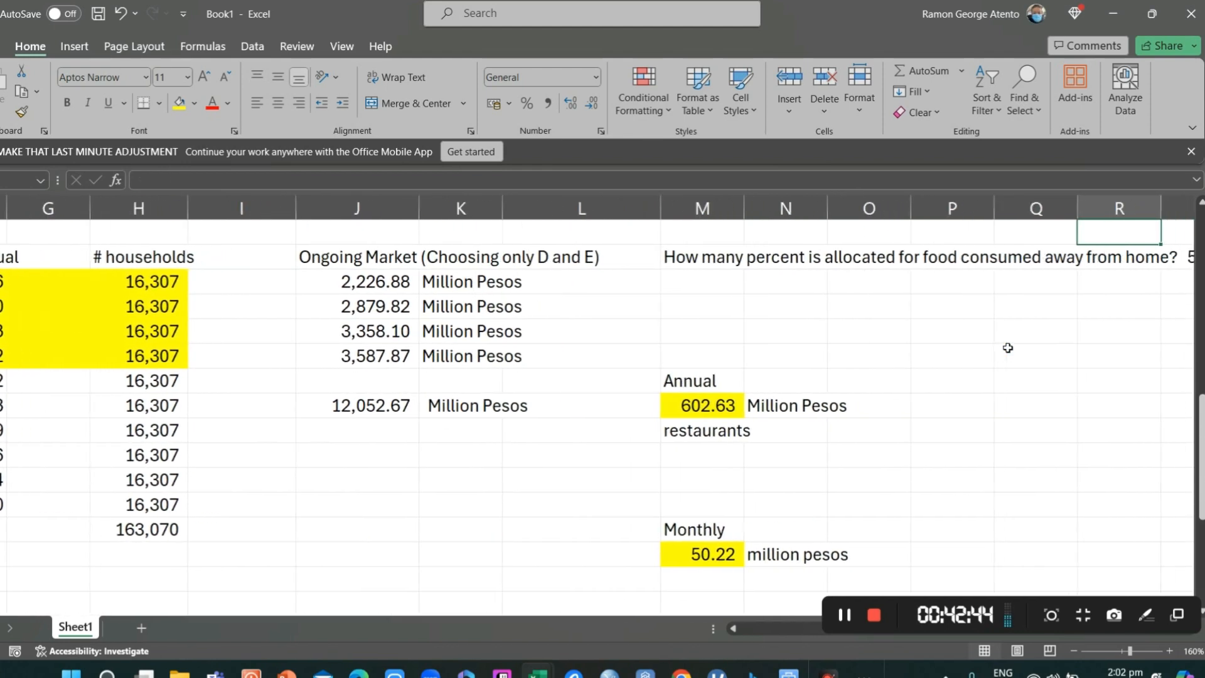
key(Down)
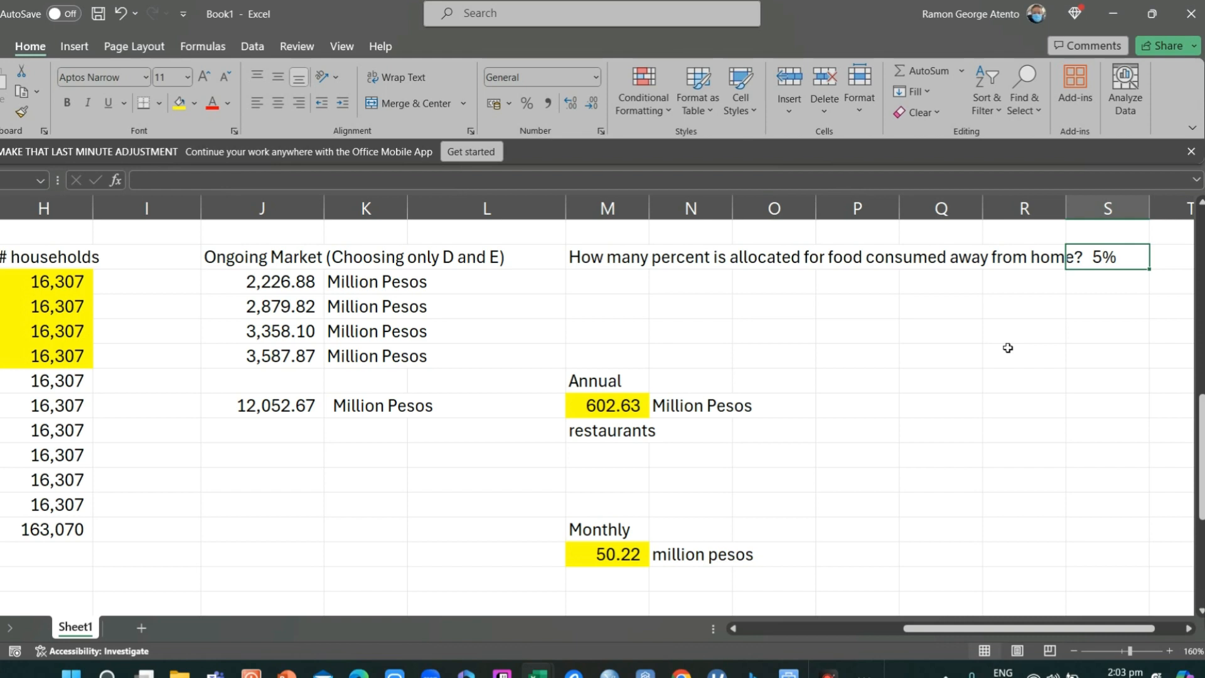
key(Left)
key(Left)
key(Left)
key(Left)
key(Left)
key(Left)
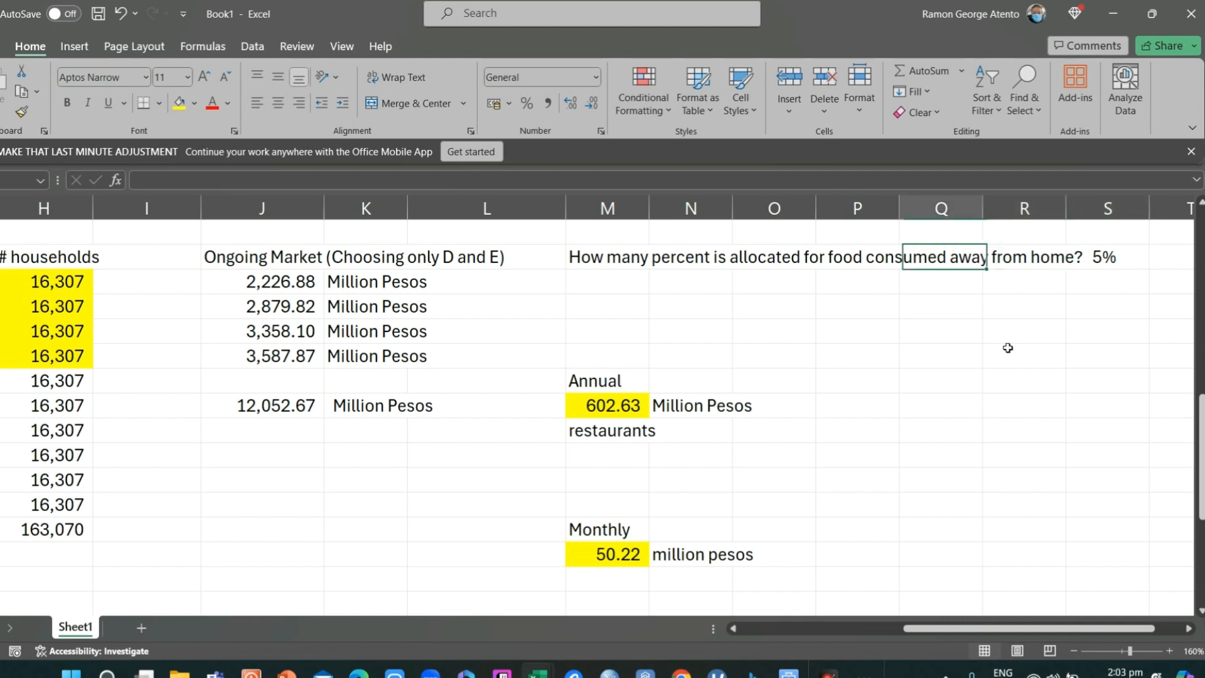
key(Right)
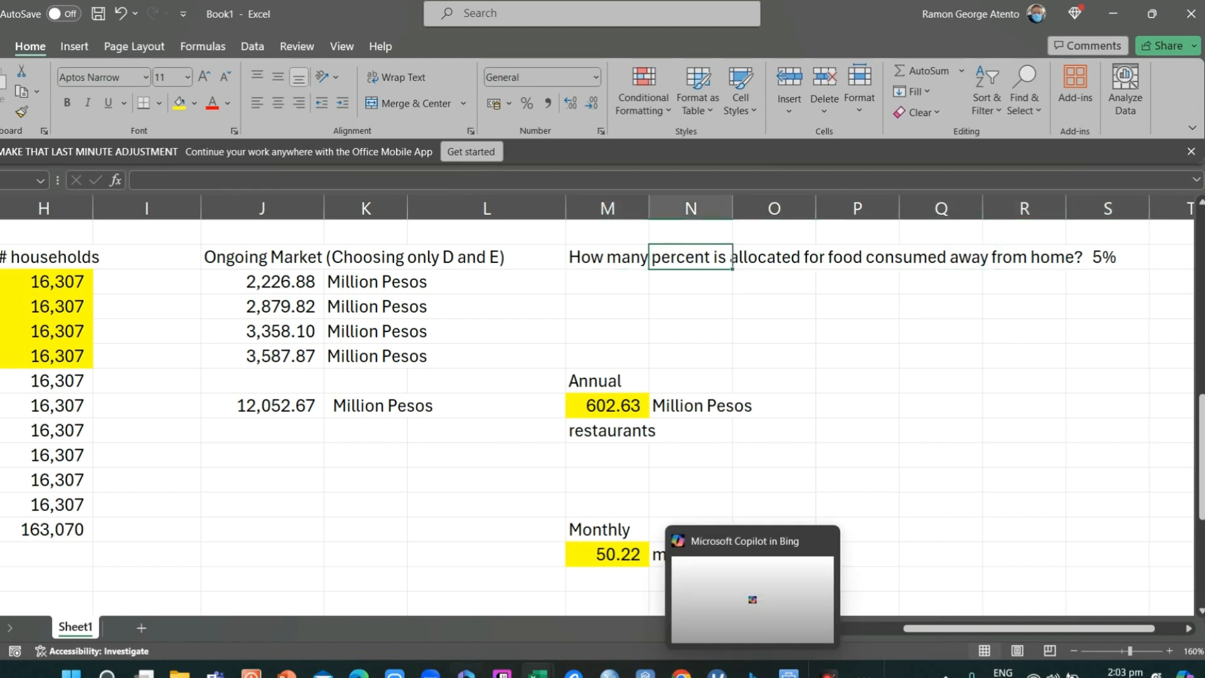
Step: Switch to the Table 3 family expenditure workbook and examine its Laguna deciles and the projected market tables by family class
mouse_move(545, 675)
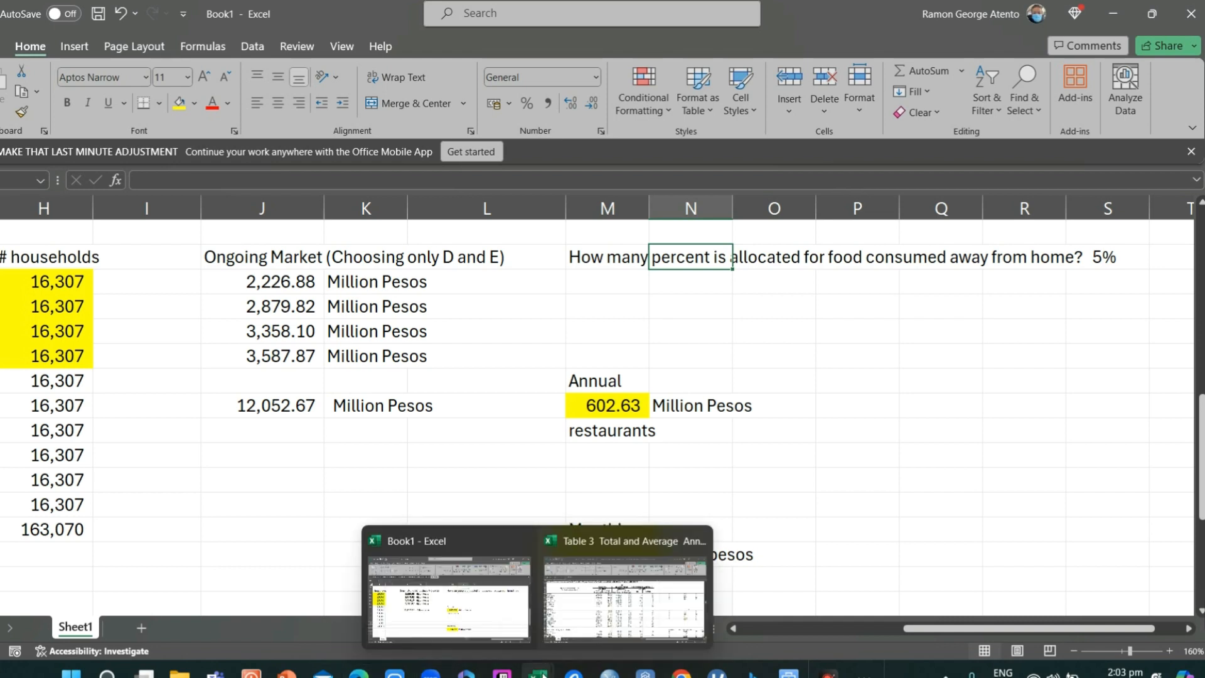
click(612, 608)
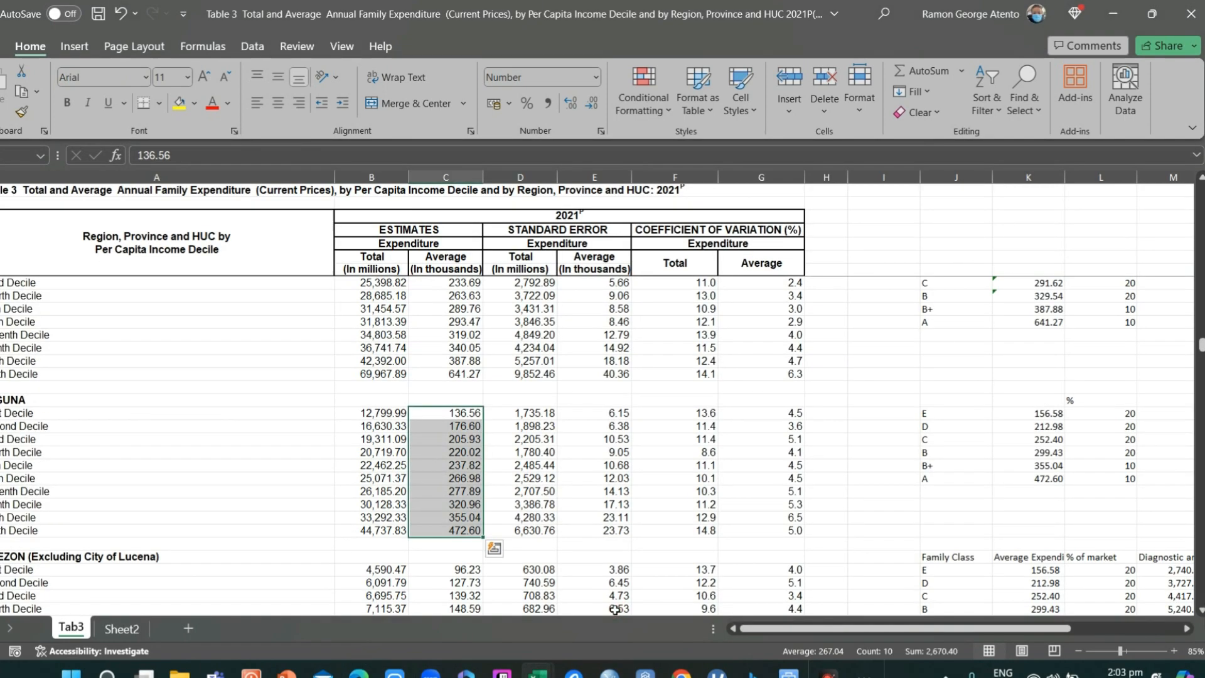
key(Right)
key(Right)
key(Right)
key(Right)
key(Right)
key(Right)
key(Right)
key(Right)
key(Right)
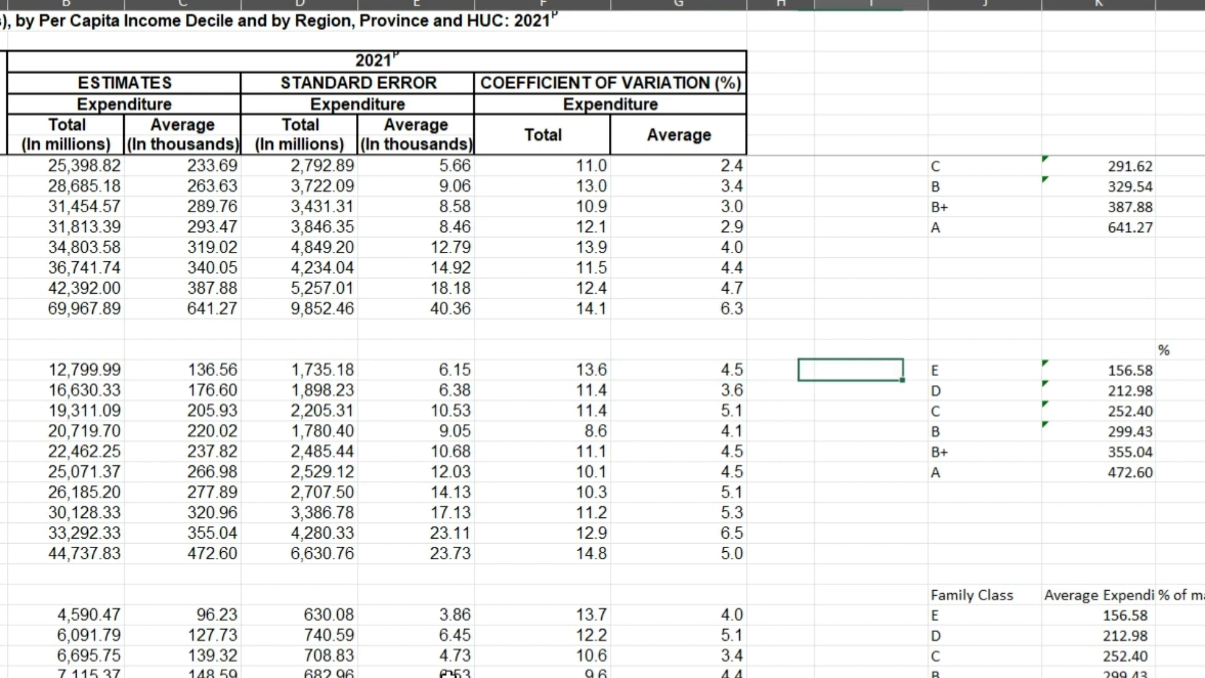
key(Right)
key(Right)
key(Right)
key(Down)
key(Down)
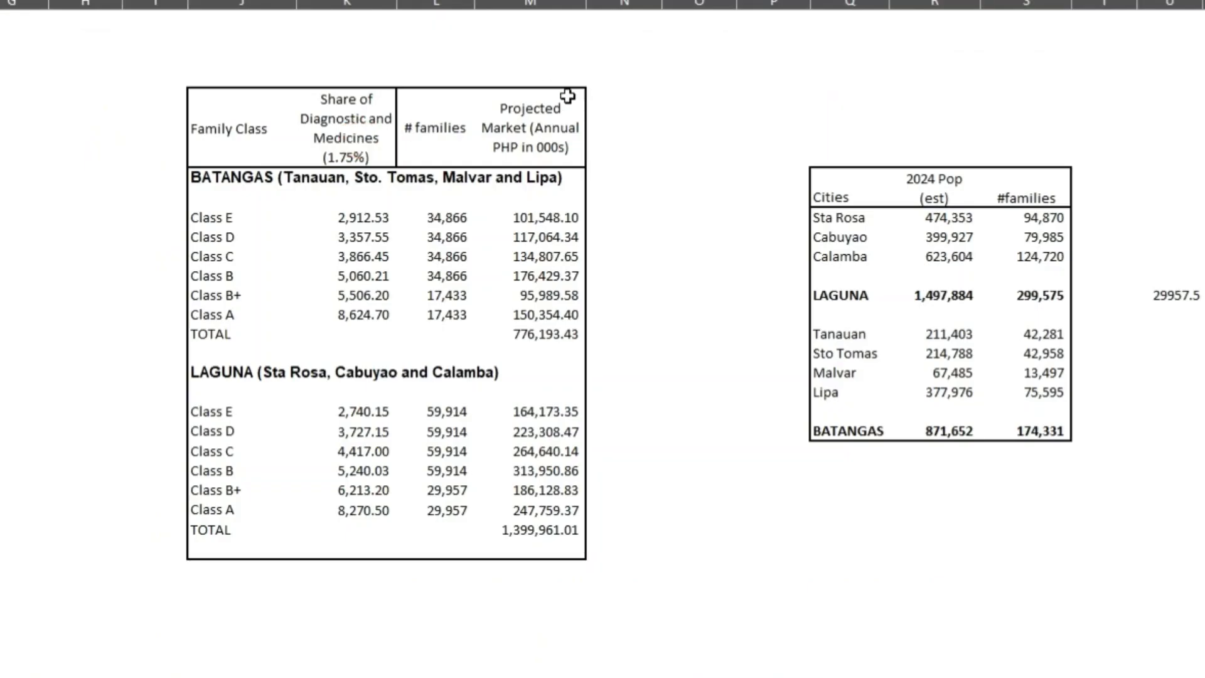
Step: Examine the diagnostic and medicines share and Sta Rosa's 2024 population estimate, and return to the Book1 workbook
click(472, 117)
click(367, 115)
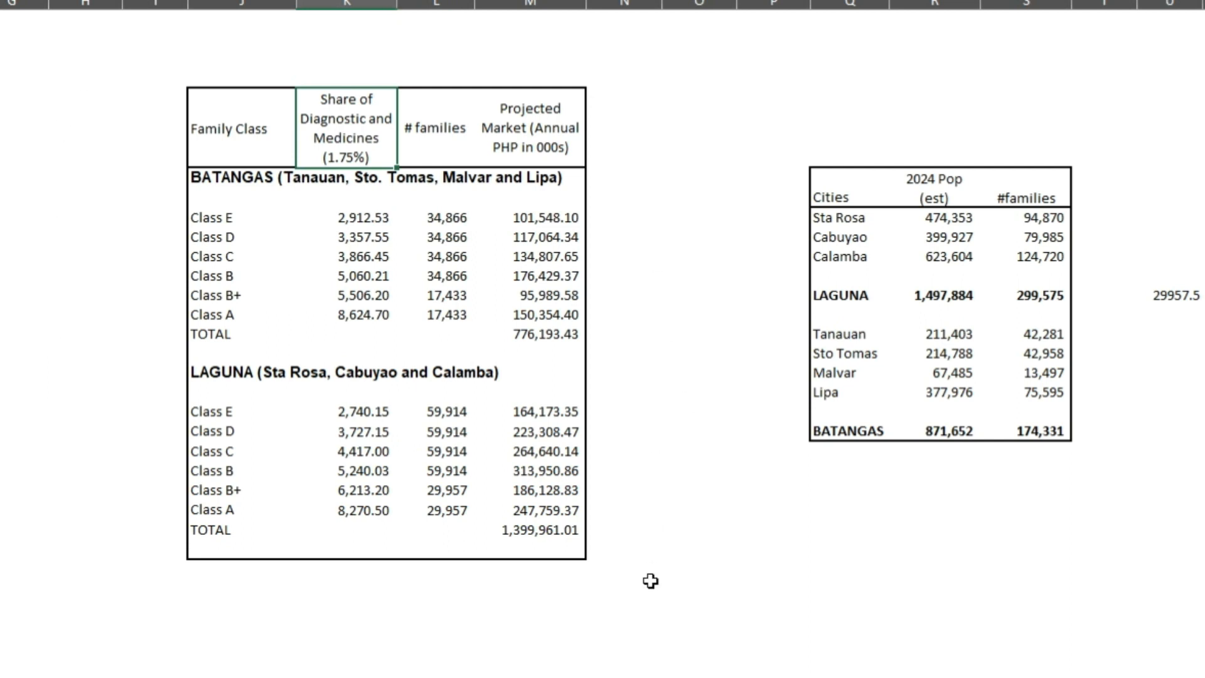
click(945, 217)
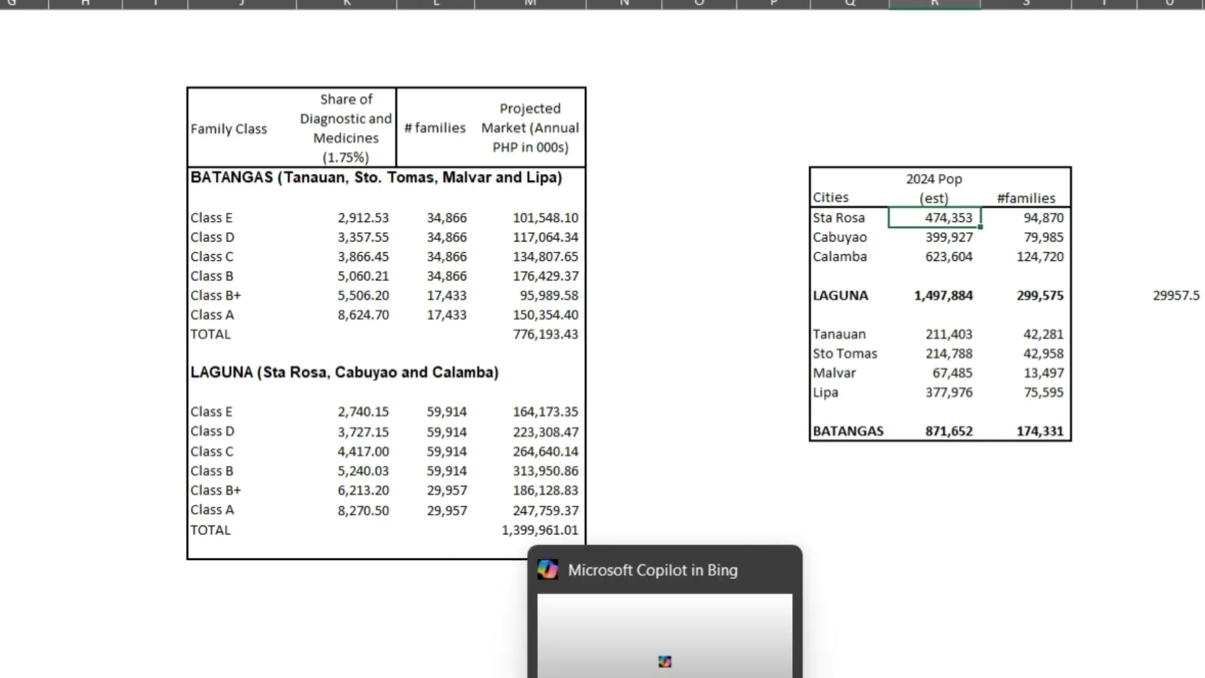
click(282, 664)
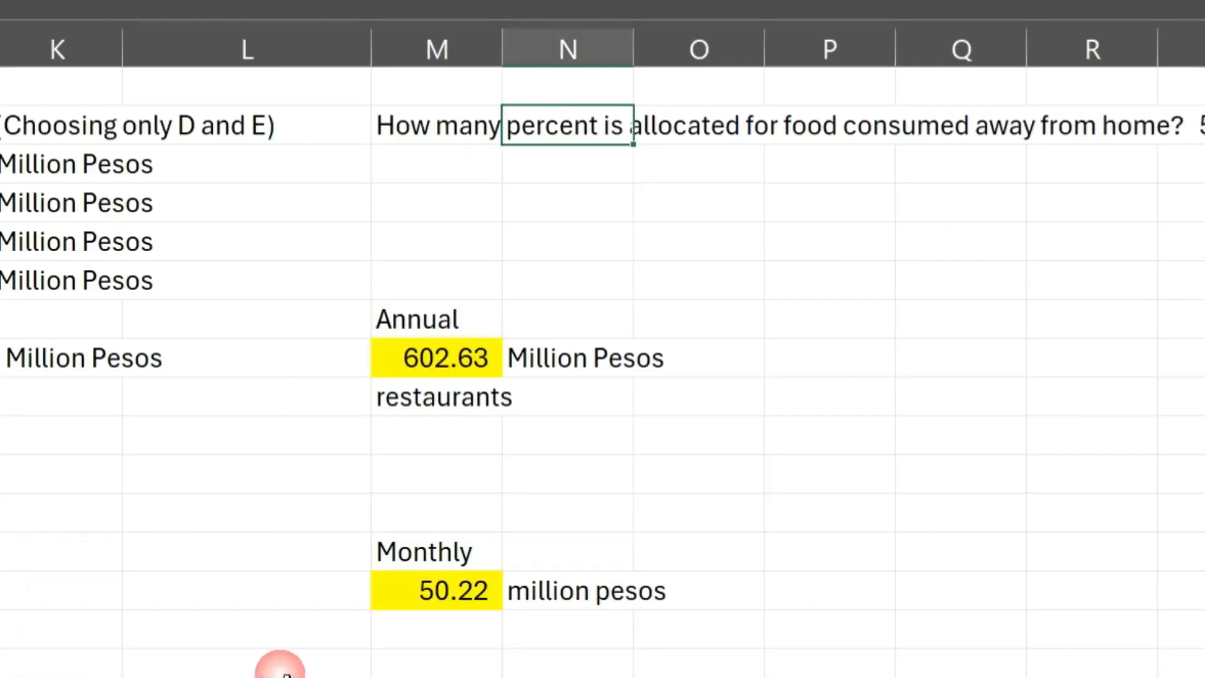